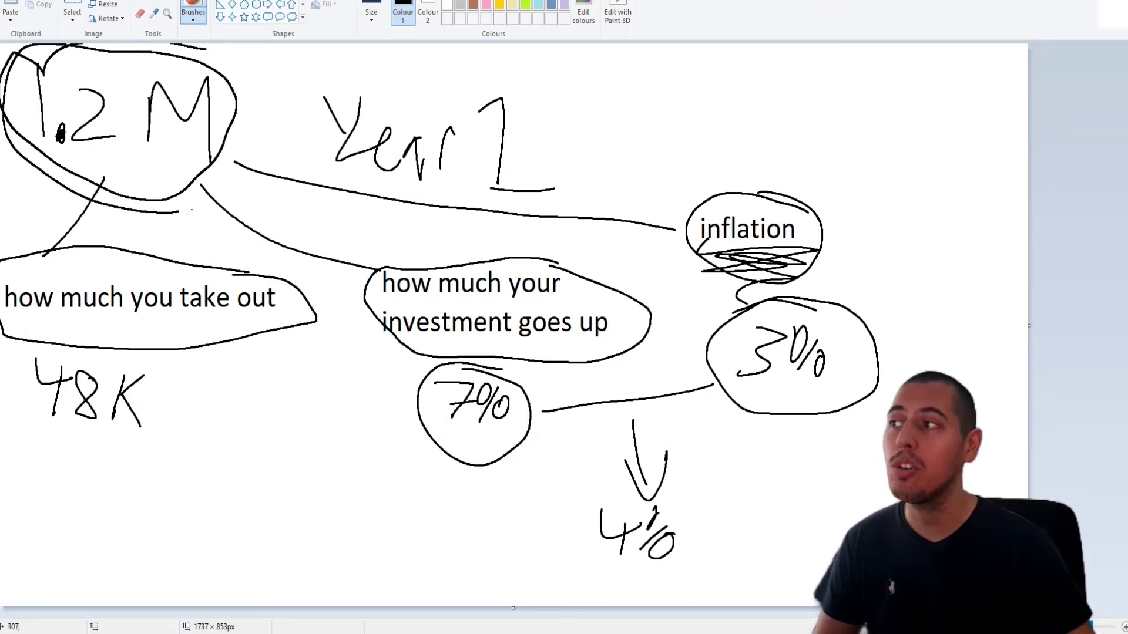
Circle the handwritten 4% figure twice on the Paint sketch, and ring the 1.2 M and 48K amounts.
mouse_move(673, 489)
mouse_down()
mouse_move(585, 489)
mouse_move(680, 572)
mouse_move(557, 497)
mouse_up()
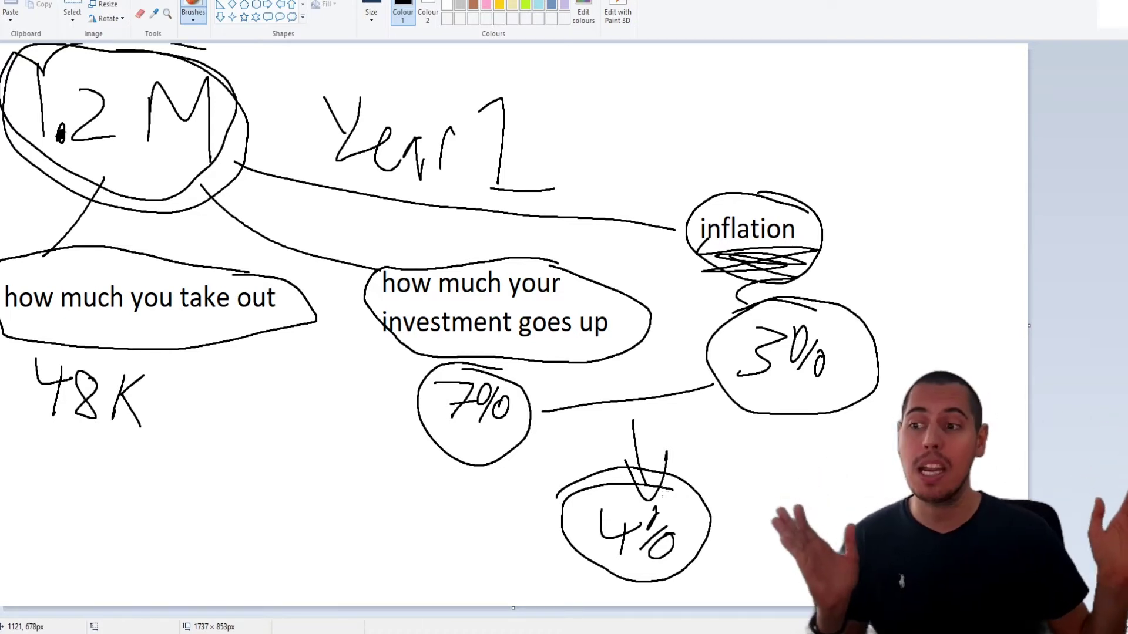
mouse_move(639, 502)
mouse_down()
mouse_move(604, 498)
mouse_move(675, 487)
mouse_move(587, 483)
mouse_up()
mouse_move(230, 75)
mouse_down()
mouse_move(192, 60)
mouse_move(27, 174)
mouse_move(216, 92)
mouse_up()
mouse_move(136, 368)
mouse_down()
mouse_move(30, 341)
mouse_move(205, 424)
mouse_move(139, 356)
mouse_up()
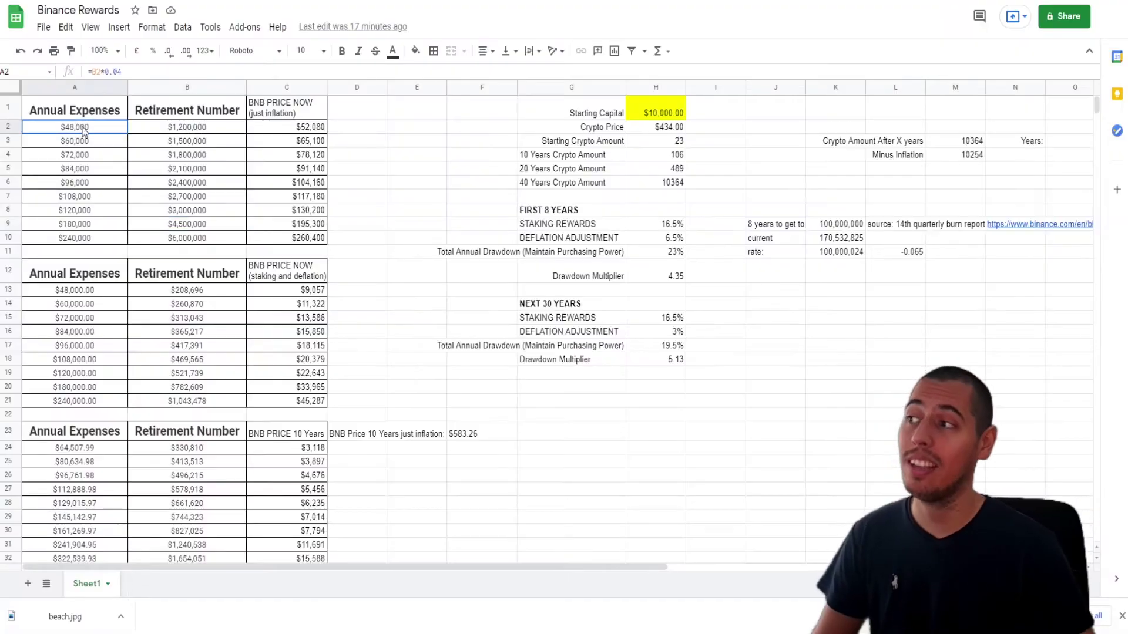
Switch to the Binance Rewards spreadsheet in Google Sheets and review the first table's Annual Expenses and Retirement Number values.
drag(83, 130, 83, 235)
drag(176, 133, 189, 239)
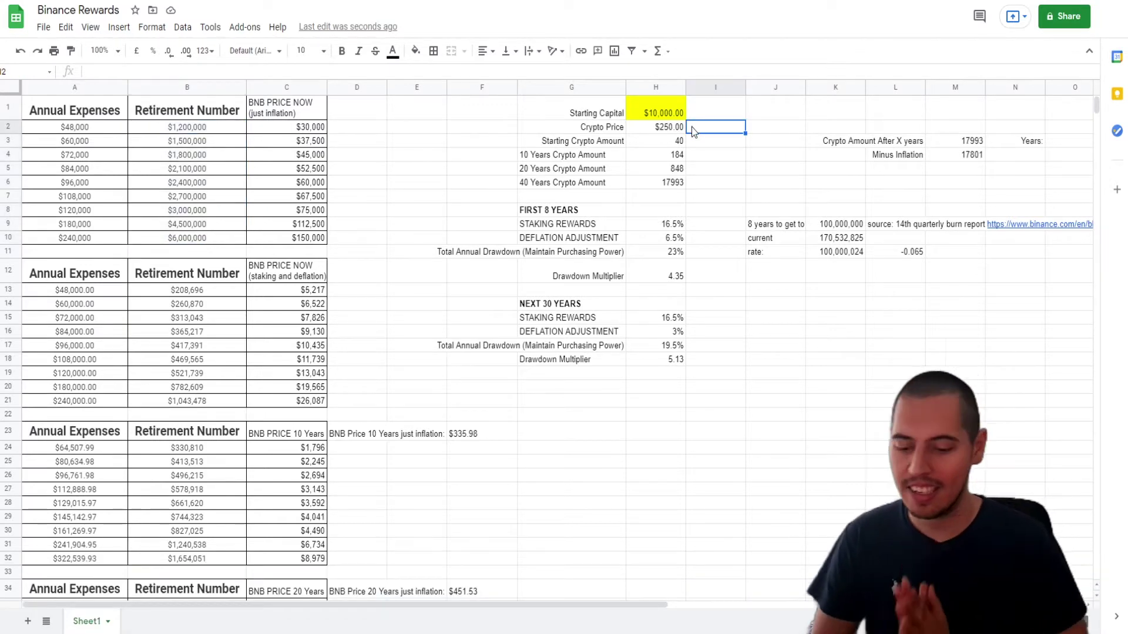
Enter 434 in cell I2 beside the Crypto Price and clear that cell again.
text(434)
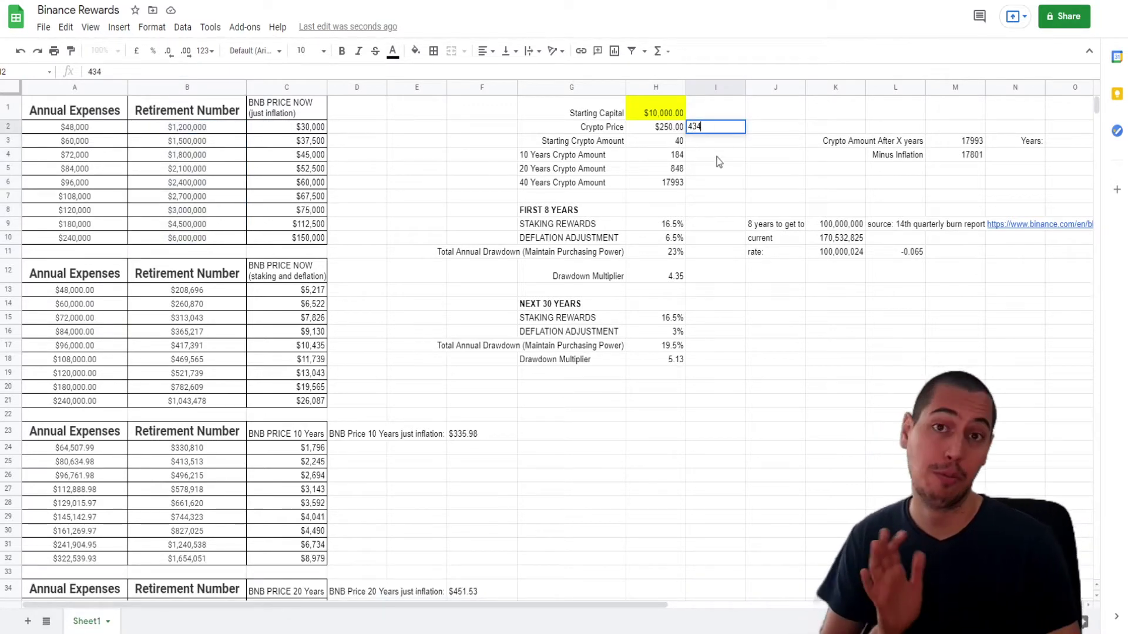
key(Return)
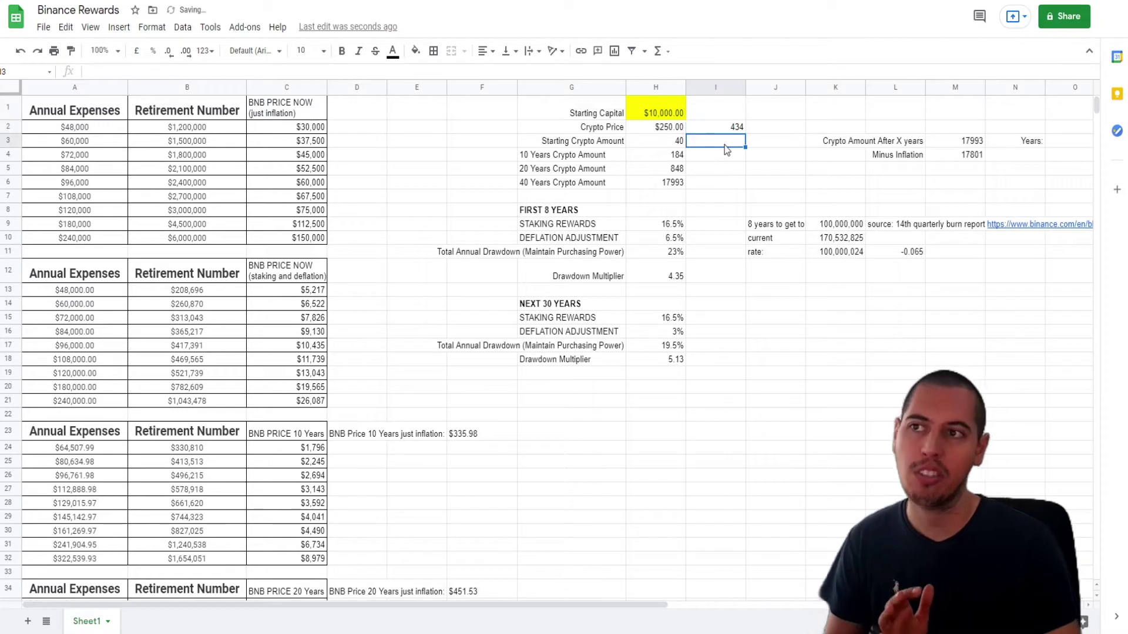
click(722, 129)
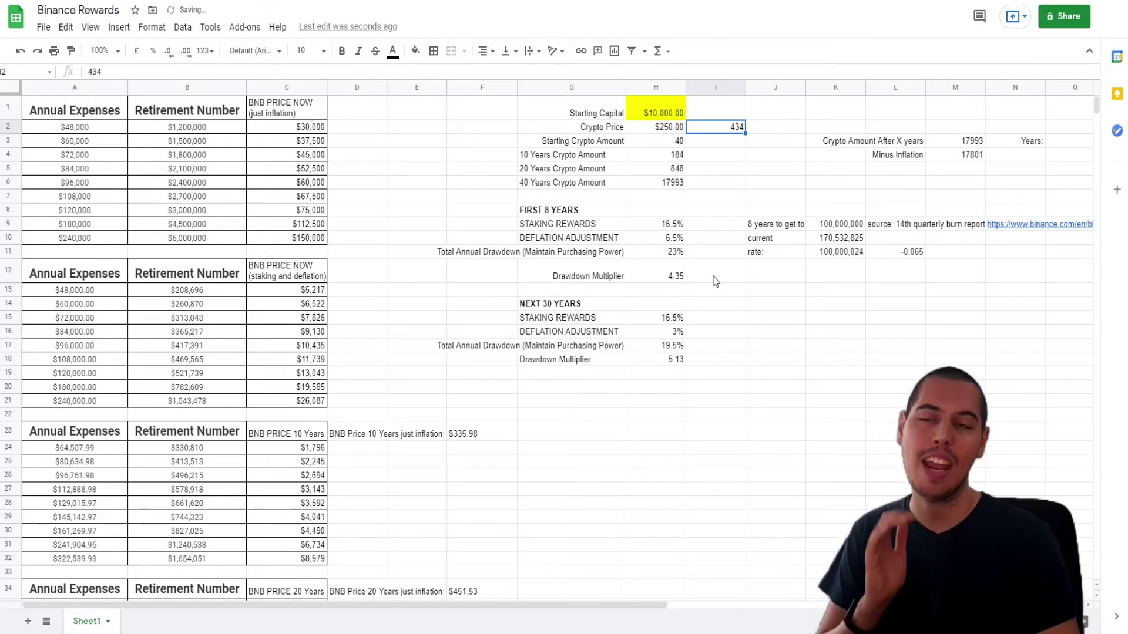
click(672, 128)
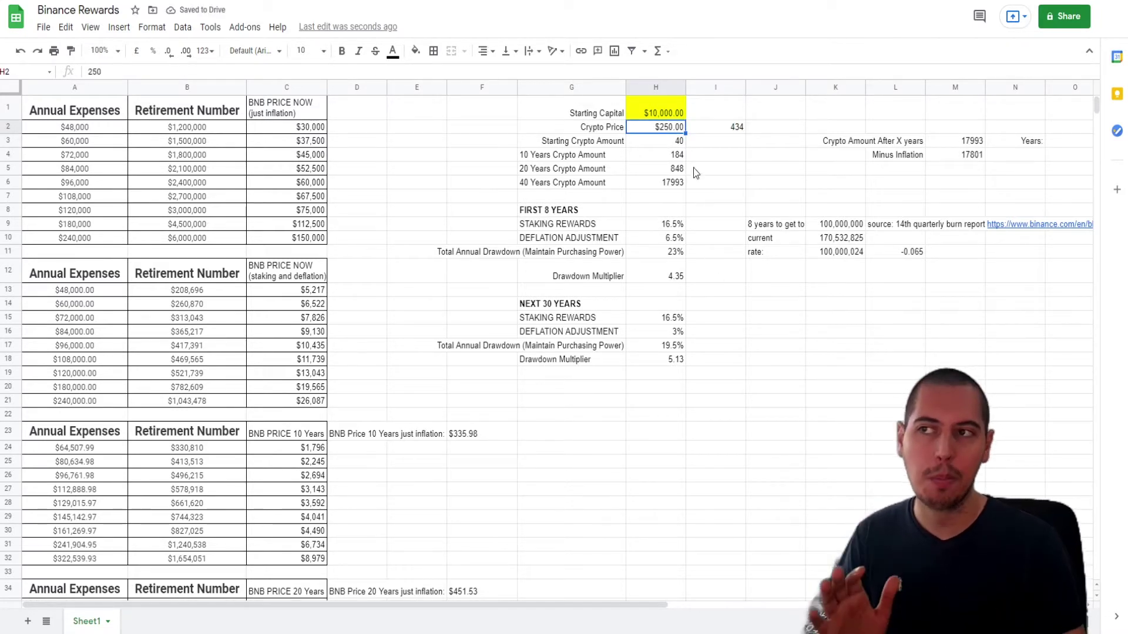
click(727, 125)
key(Delete)
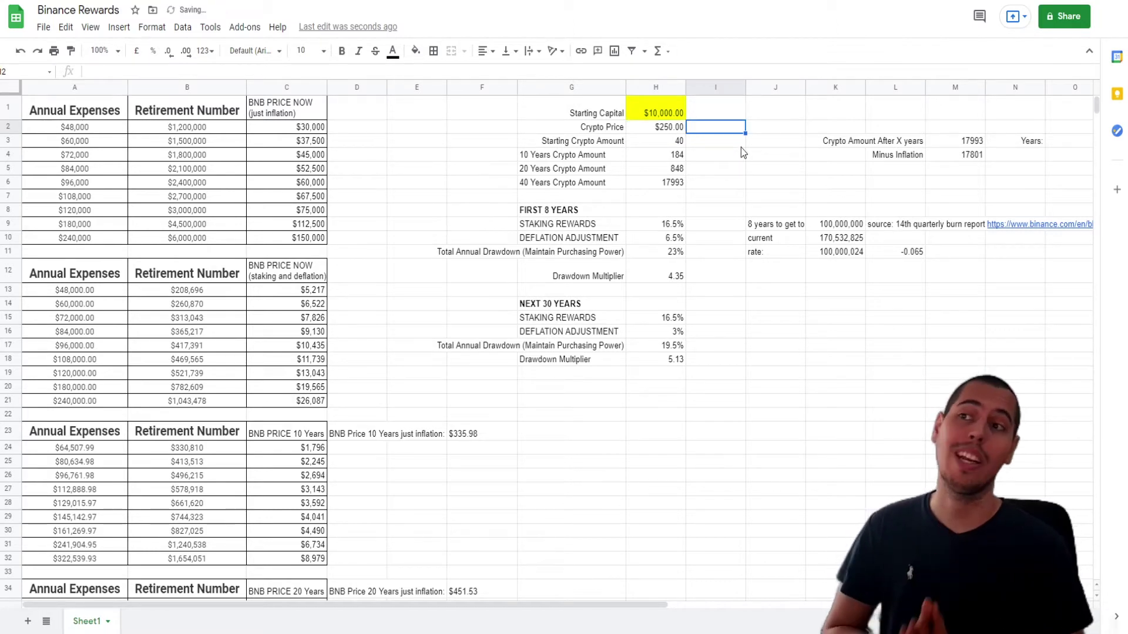
Examine the Starting Capital, Crypto Price, Starting Crypto Amount and 10 Years Crypto Amount cells in column H.
click(672, 130)
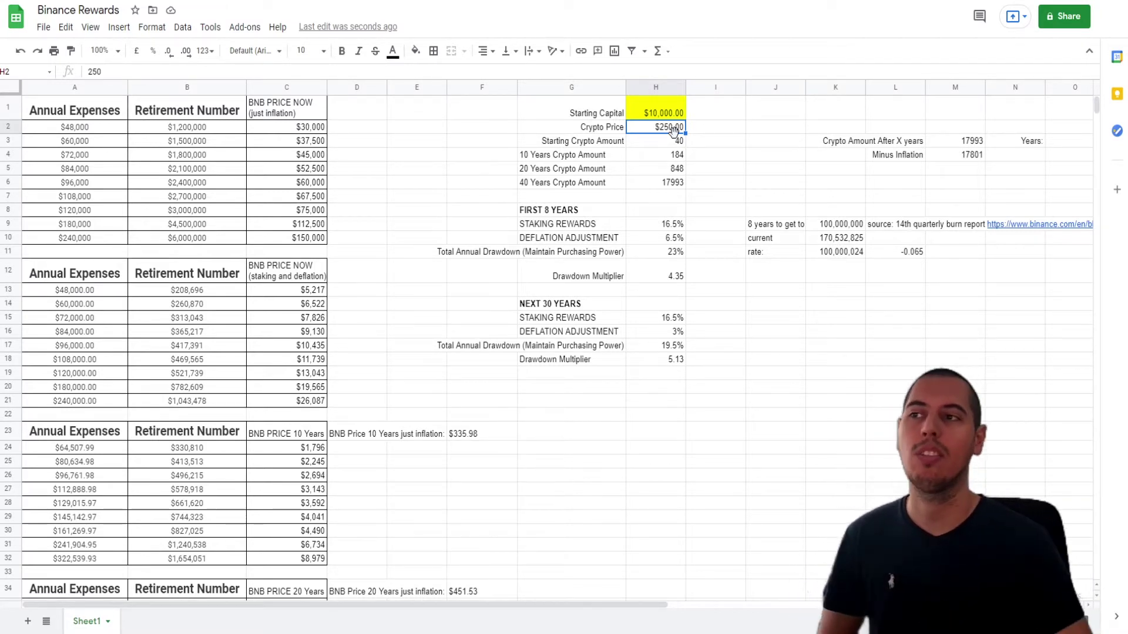
click(662, 114)
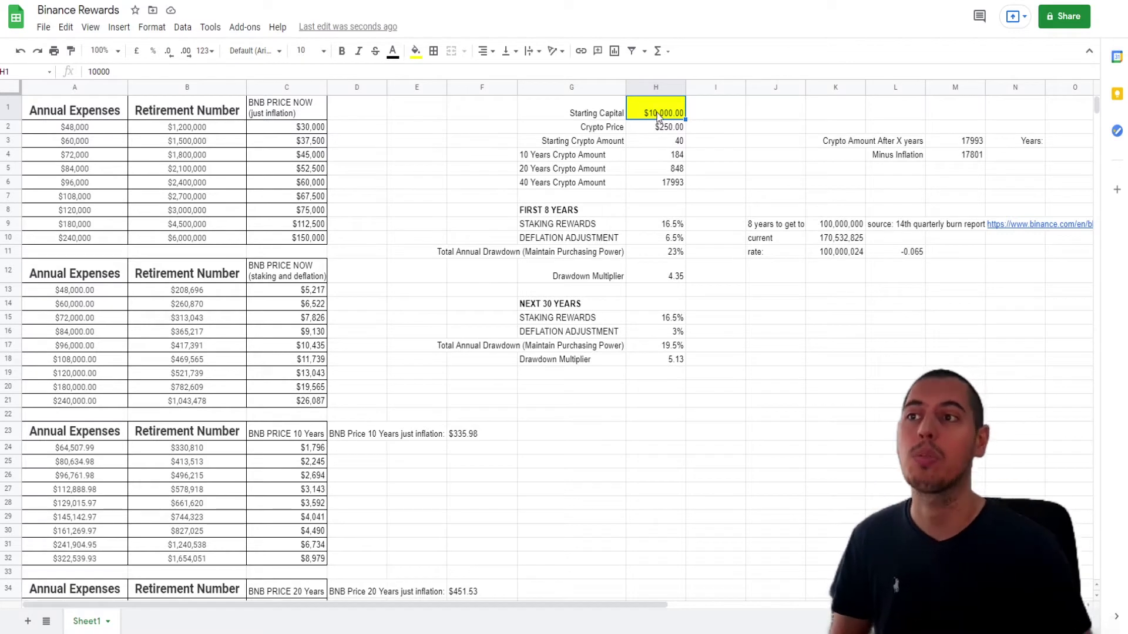
double_click(660, 117)
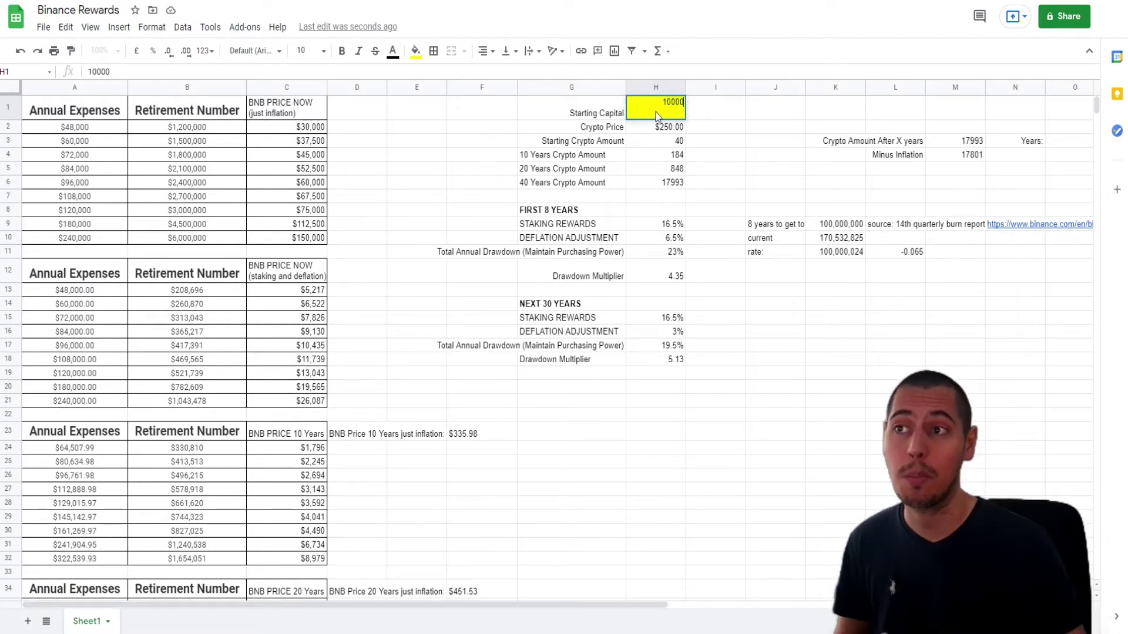
click(676, 143)
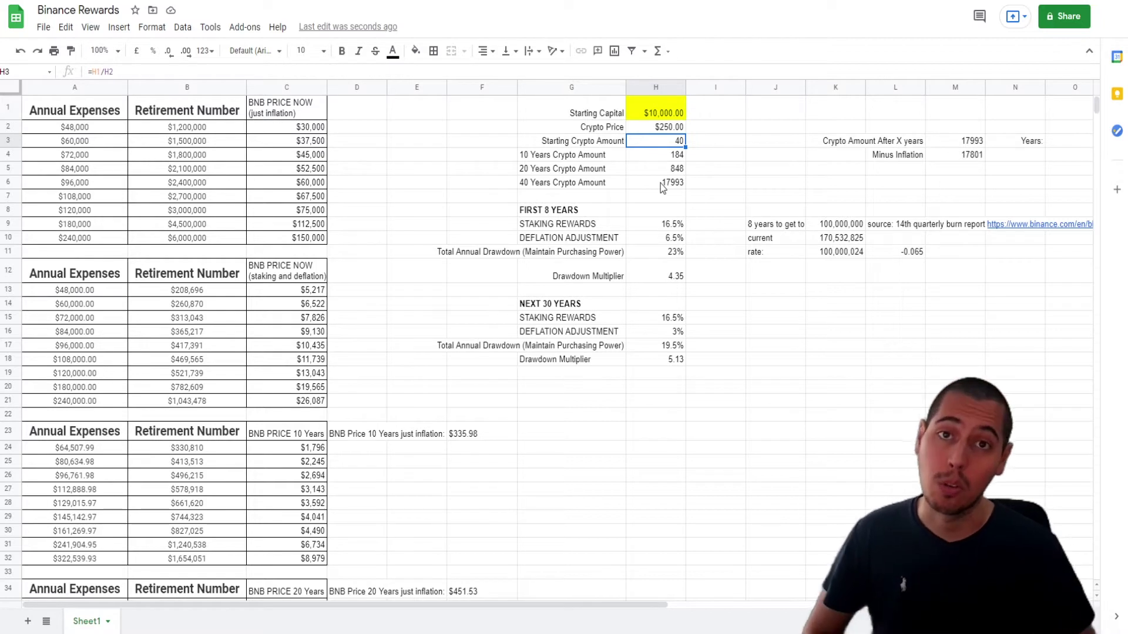
key(Up)
key(Up)
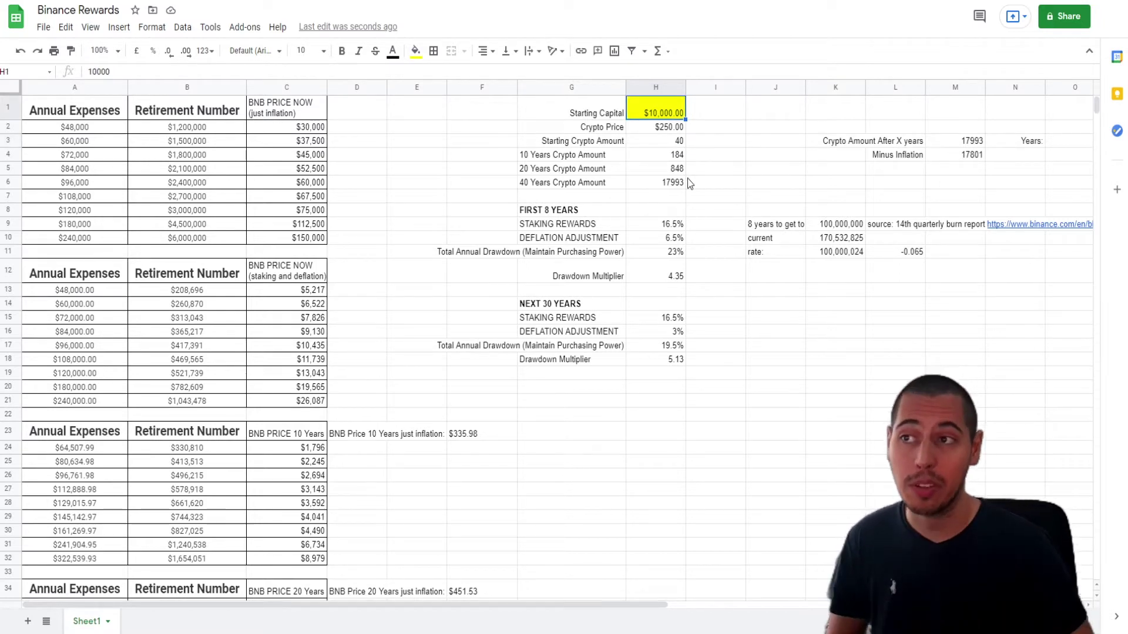
click(667, 129)
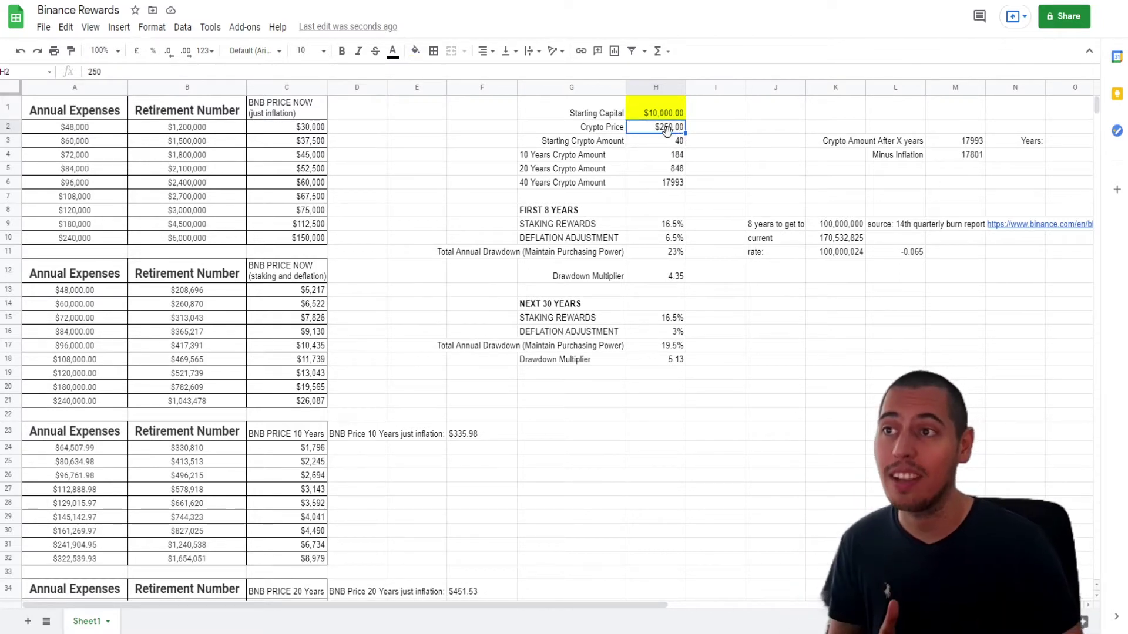
click(621, 133)
click(665, 131)
click(665, 158)
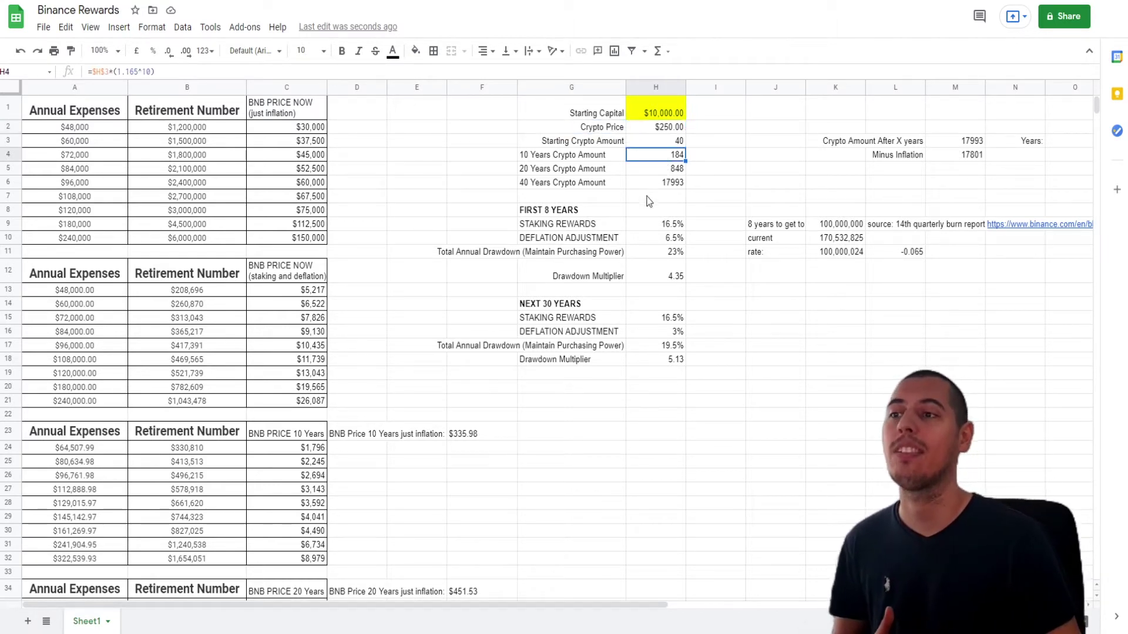
click(676, 131)
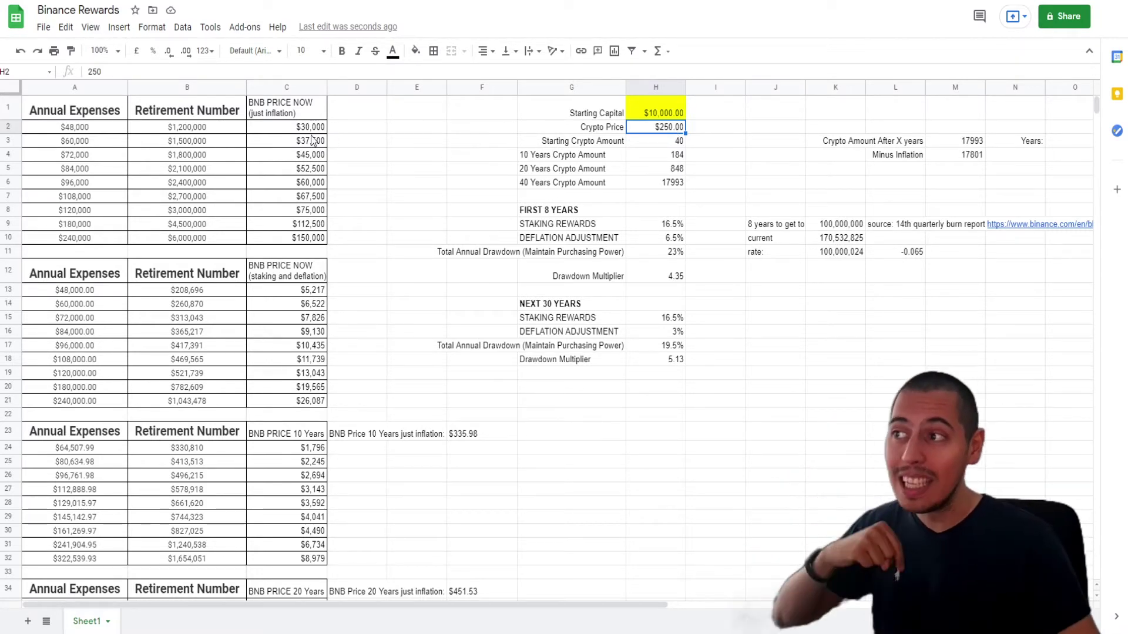
Examine the first table's BNB PRICE NOW (just inflation) column against its Annual Expenses and Retirement Number columns.
click(311, 129)
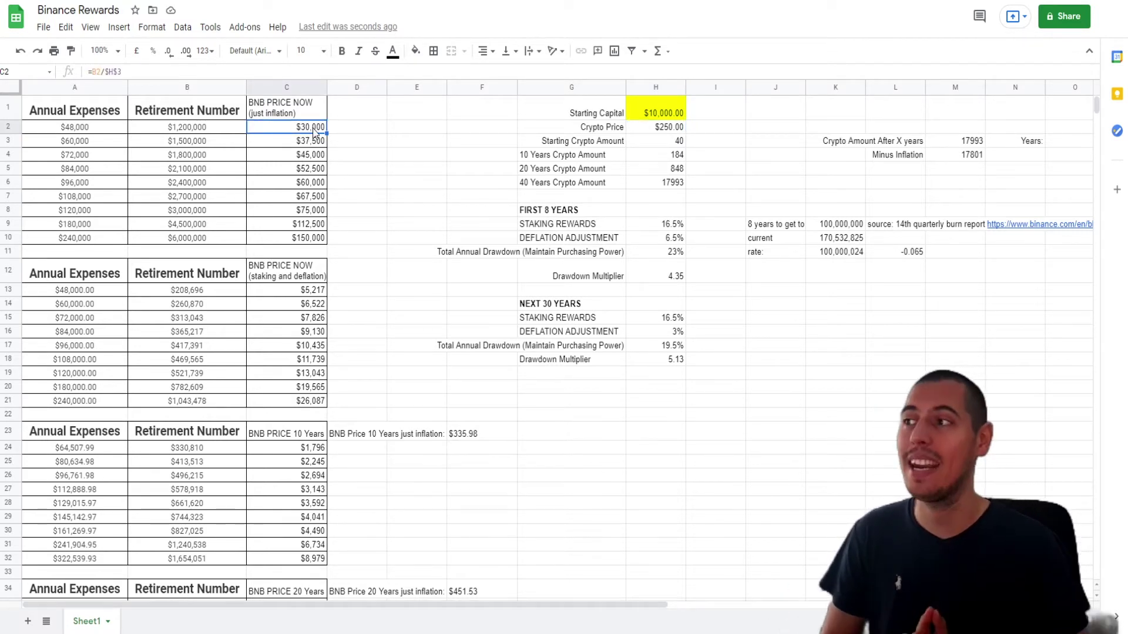
click(221, 134)
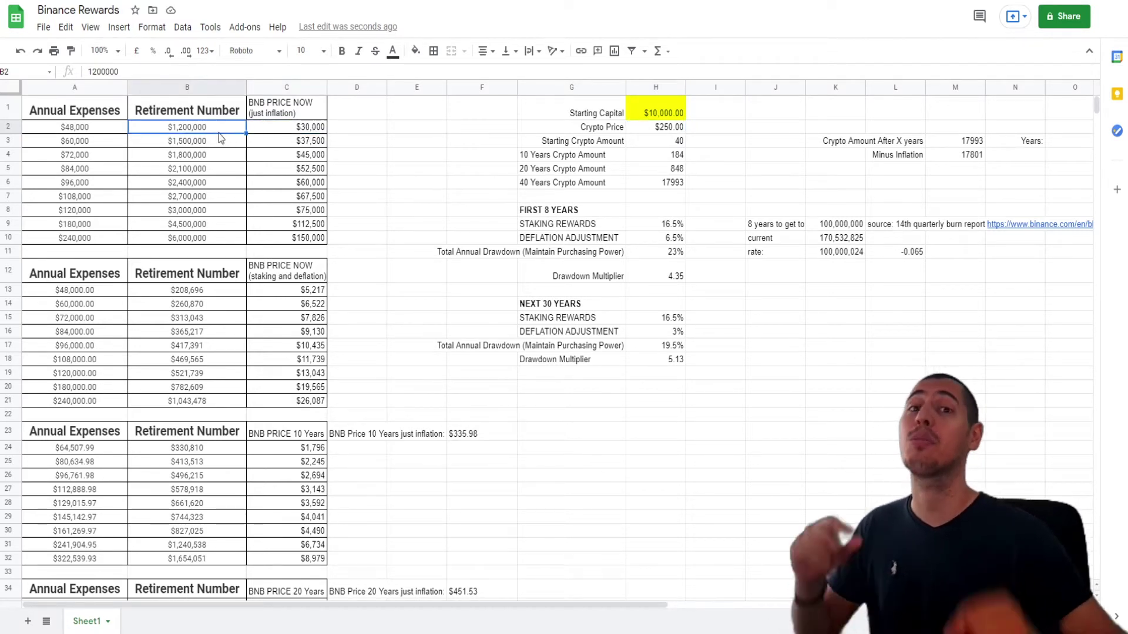
key(ctrl+a)
drag(114, 116, 323, 239)
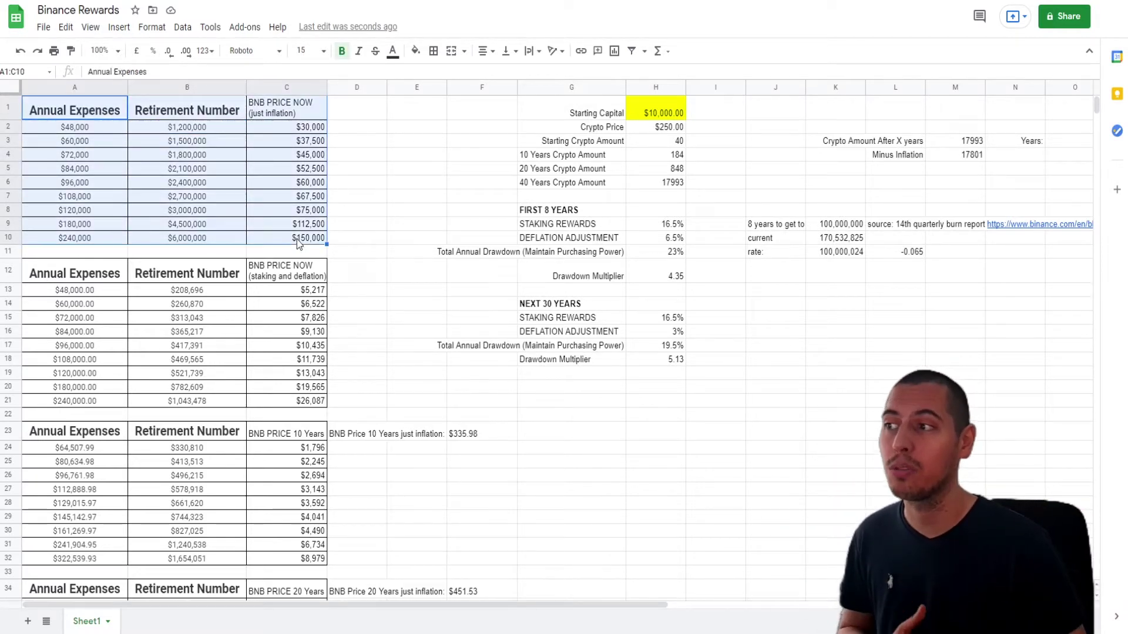
click(308, 130)
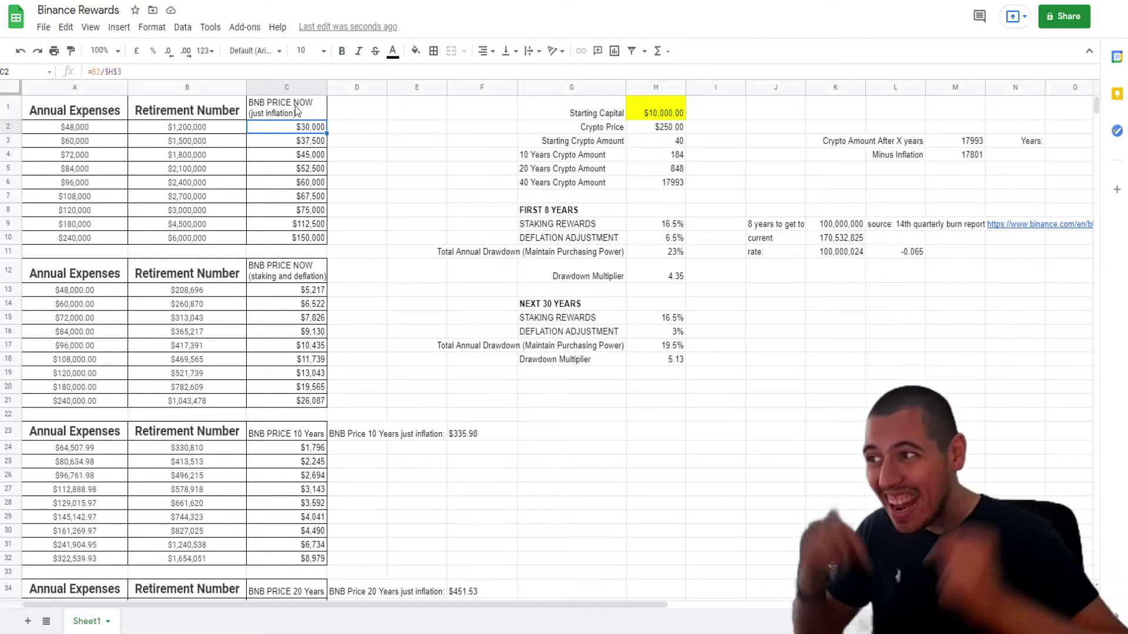
drag(84, 132, 118, 241)
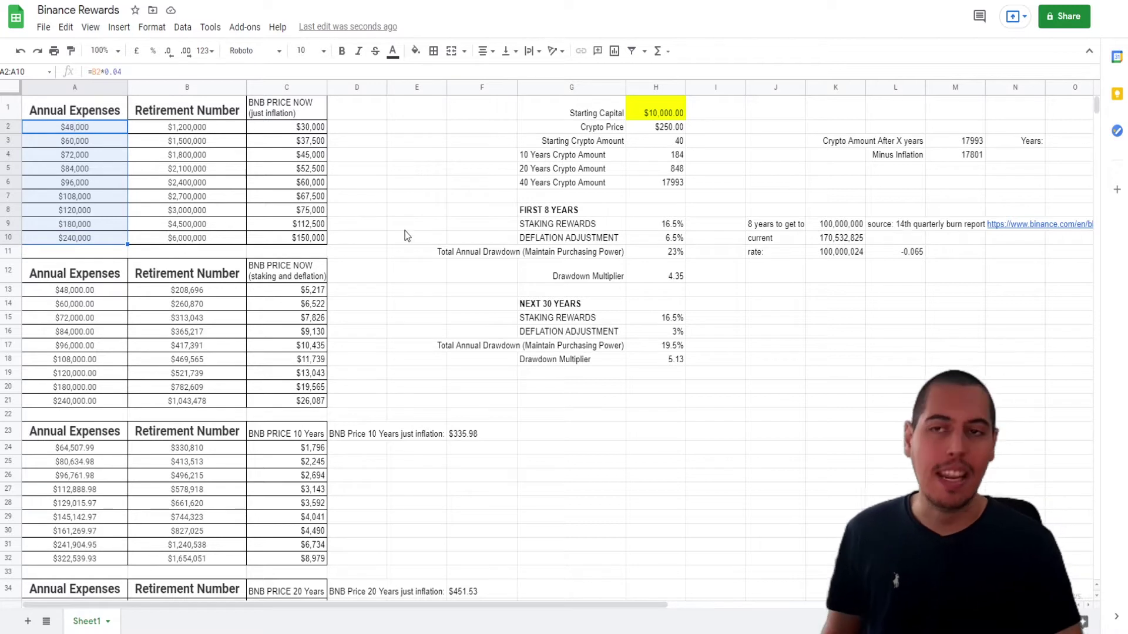
drag(286, 108, 318, 241)
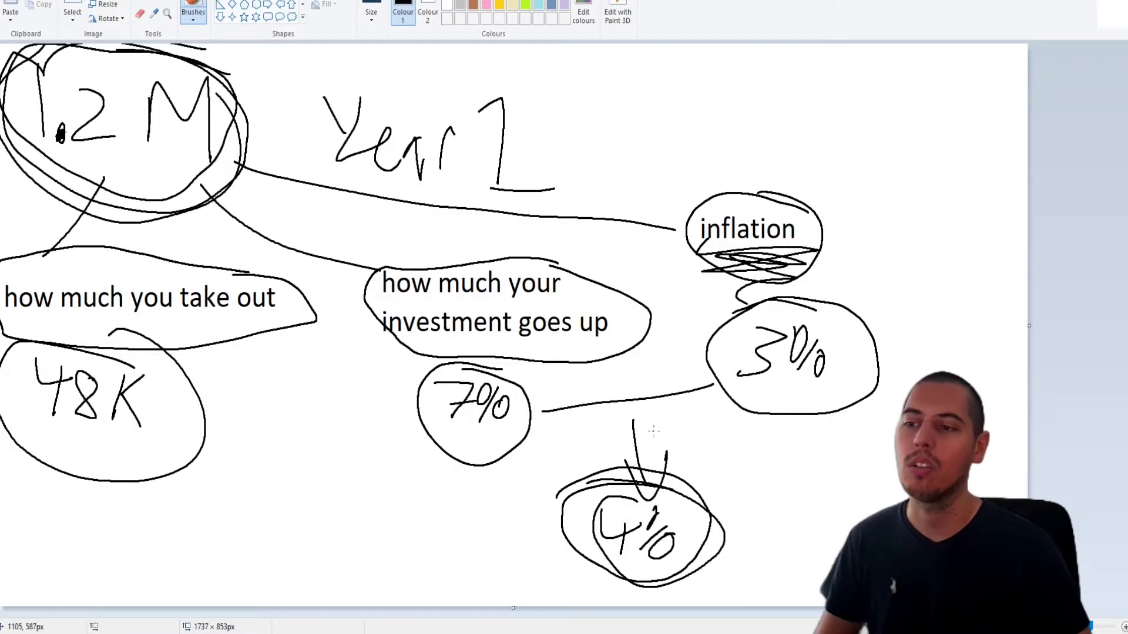
Switch to the Paint sketch, draw a larger ring around the 4% figure, and circle the 3% and 7% figures again.
mouse_move(687, 461)
mouse_down()
mouse_move(566, 457)
mouse_move(689, 595)
mouse_move(563, 453)
mouse_up()
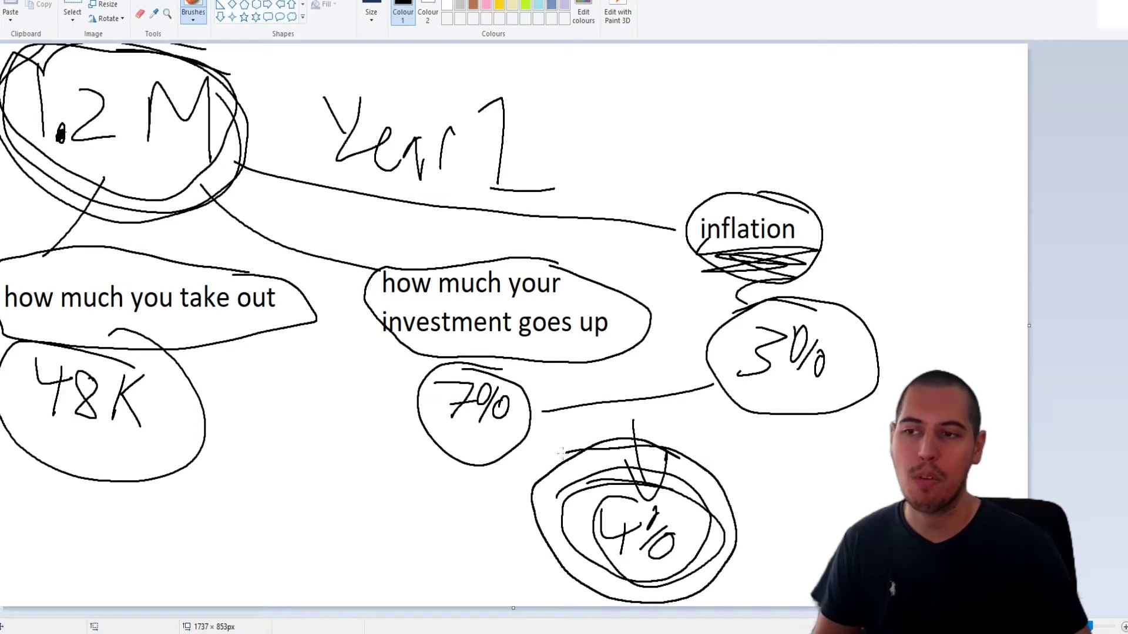
mouse_move(781, 308)
mouse_down()
mouse_move(858, 337)
mouse_move(742, 335)
mouse_up()
mouse_move(468, 360)
mouse_down()
mouse_move(540, 446)
mouse_move(405, 376)
mouse_up()
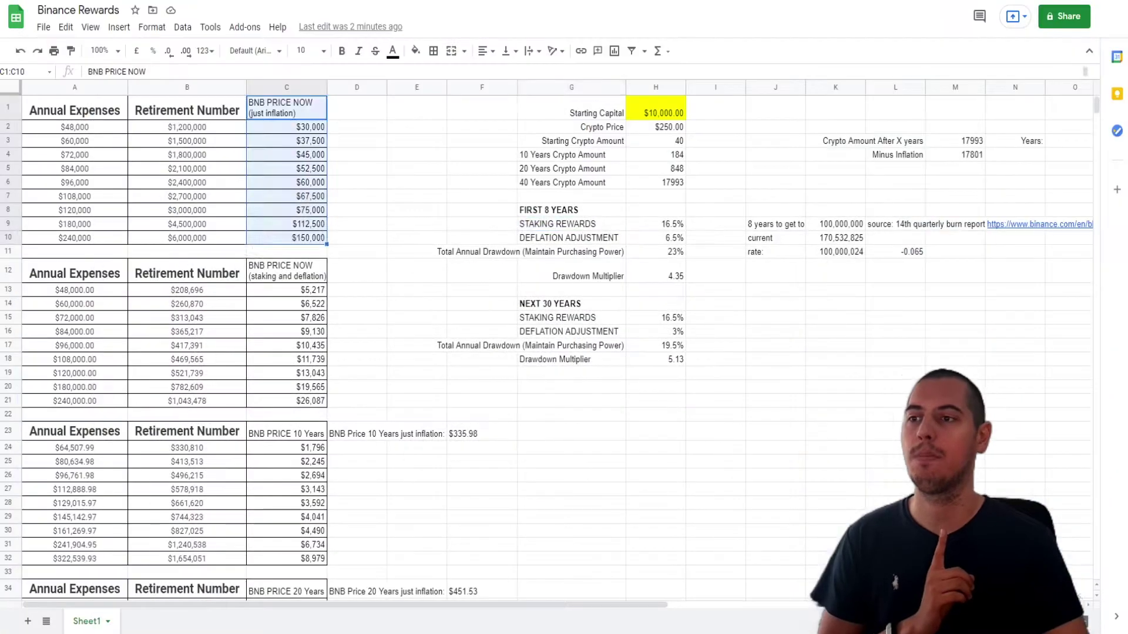
Switch to the Google Sheets spreadsheet and examine the Staking Rewards and Deflation Adjustment rates under FIRST 8 YEARS.
drag(569, 224, 653, 227)
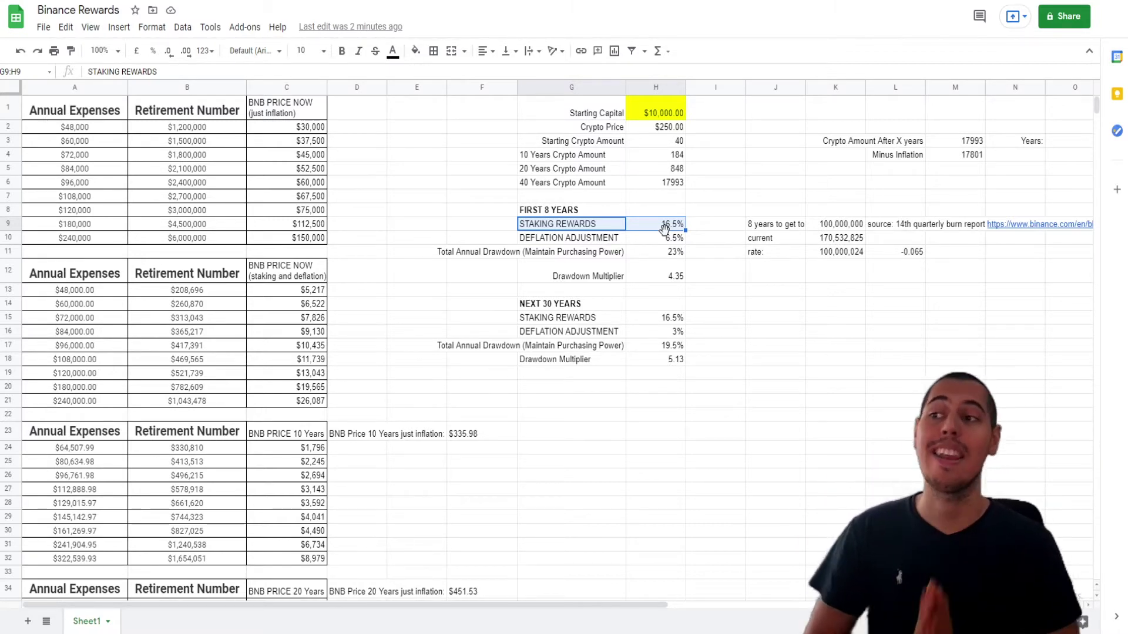
click(662, 237)
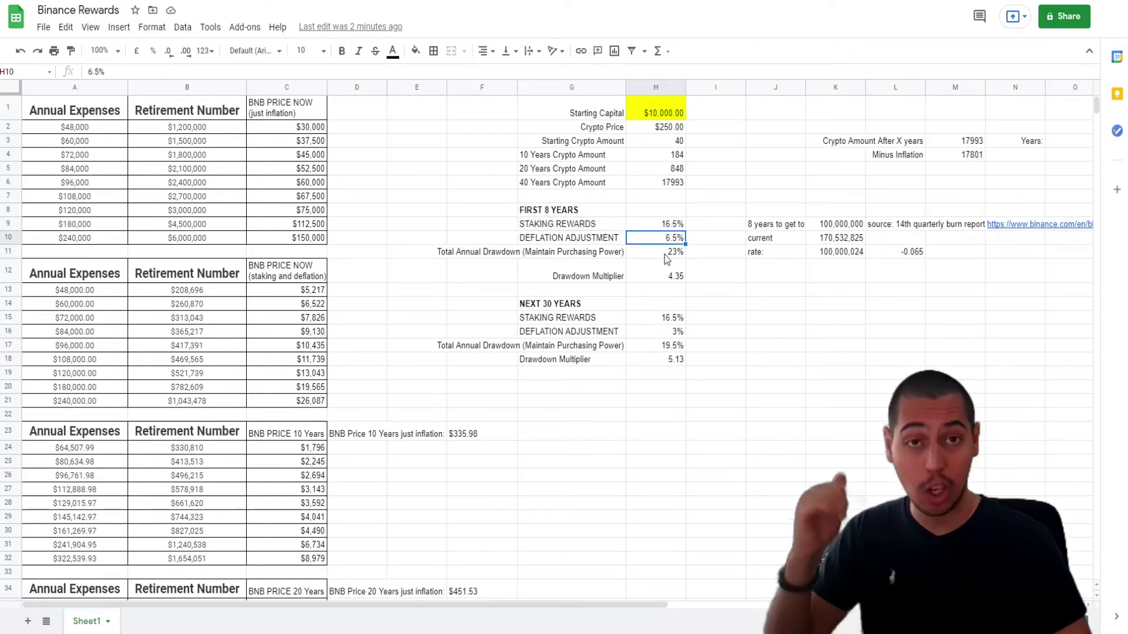
click(669, 226)
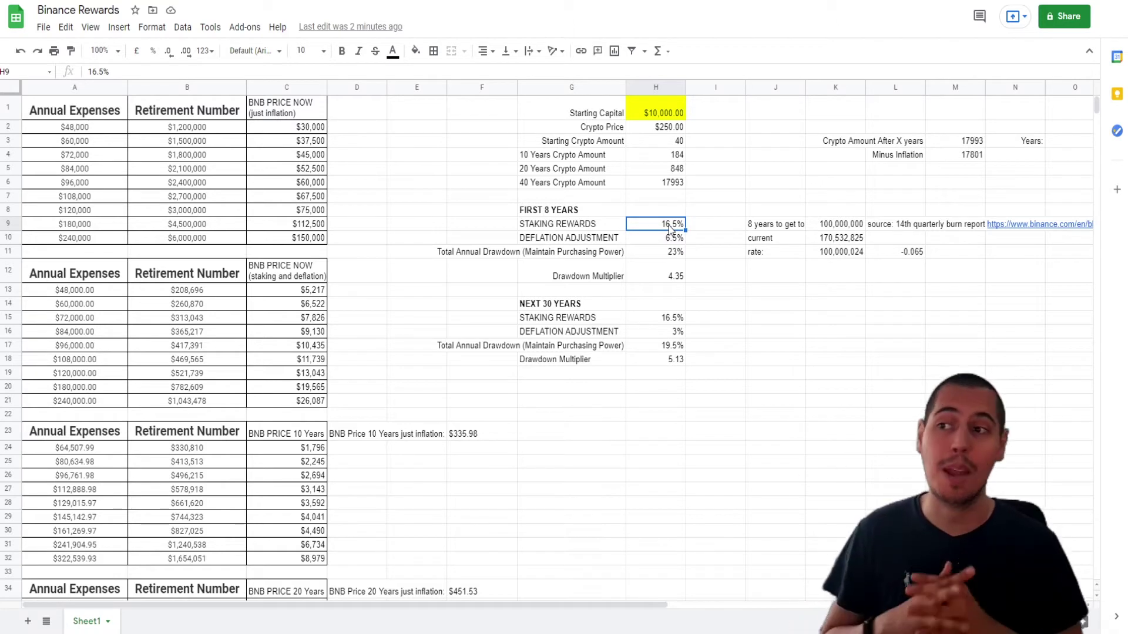
click(664, 236)
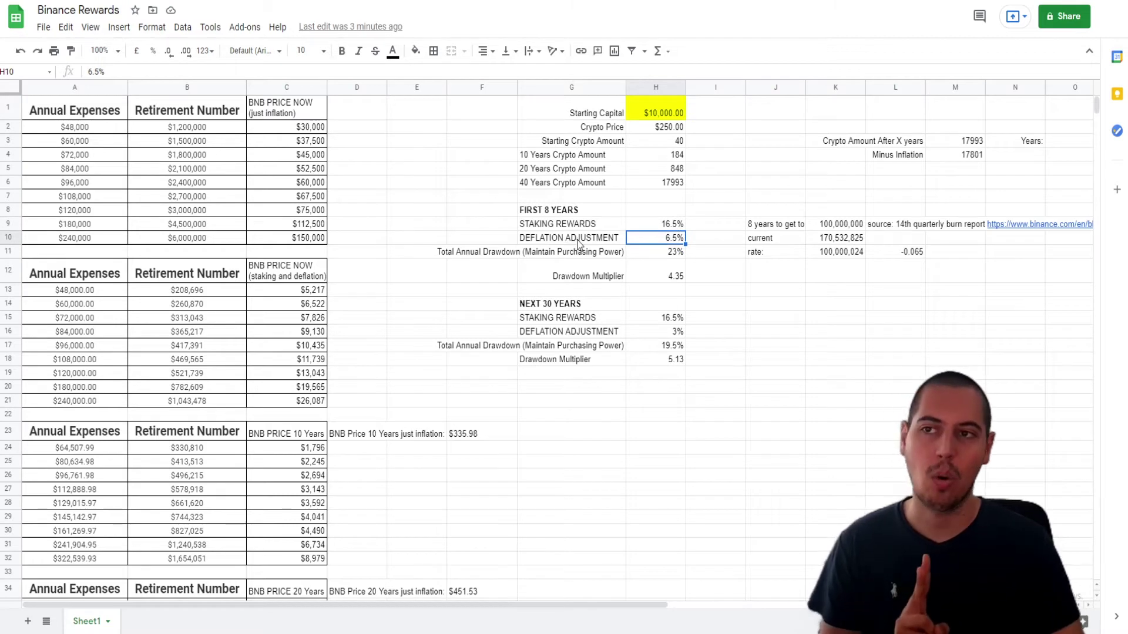
click(576, 240)
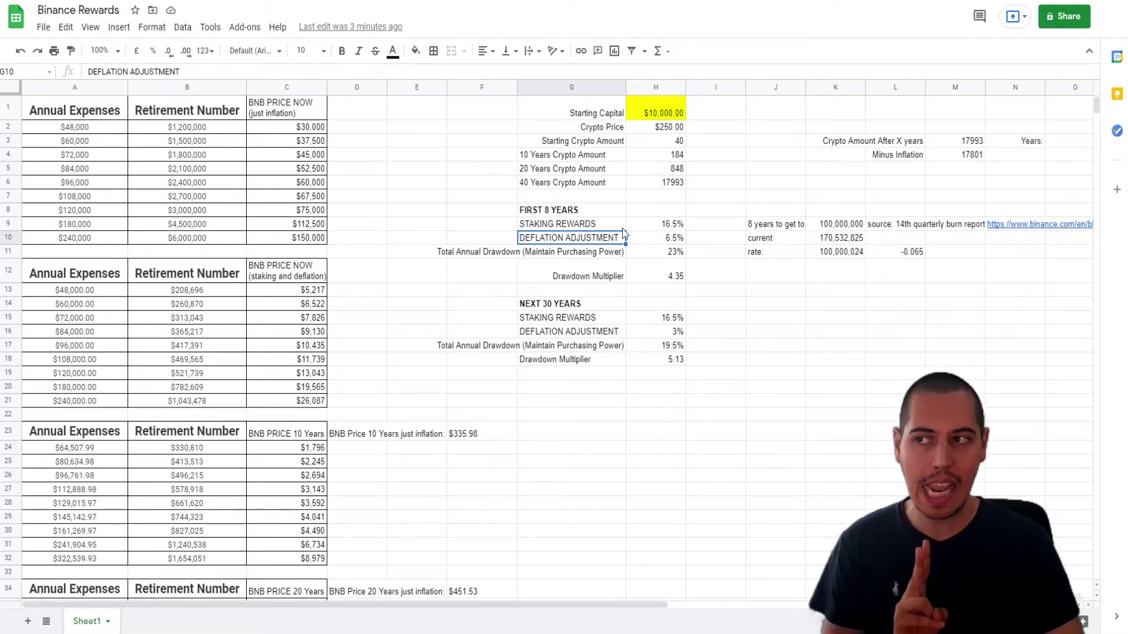
click(656, 239)
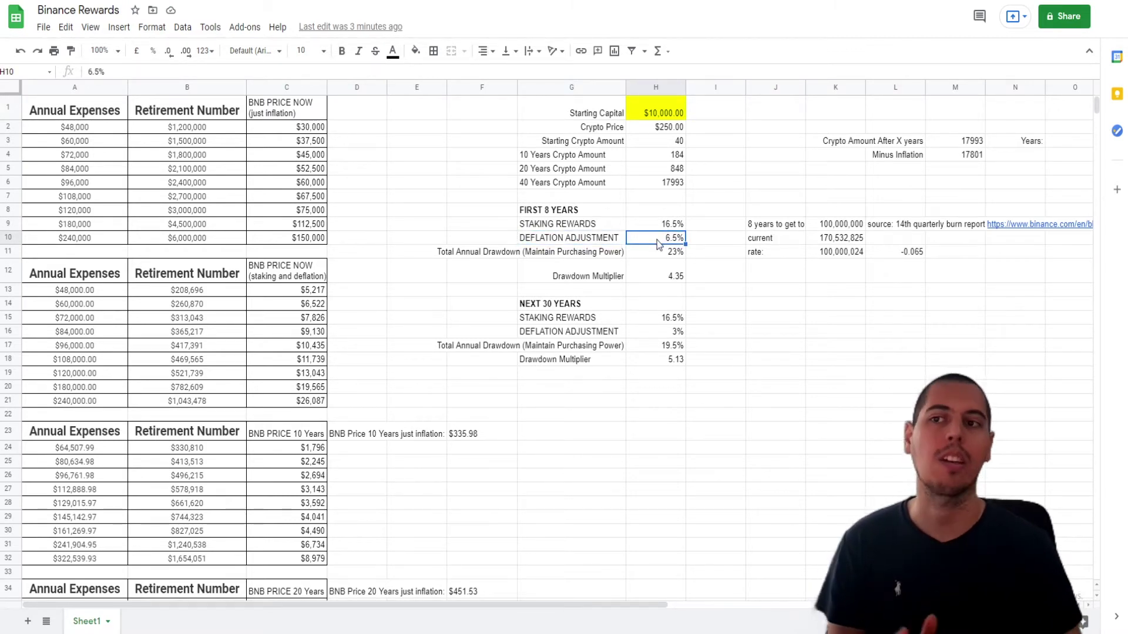
Compare the current coin supply and burn rate calculation in K10:L11 with the Deflation Adjustment and Total Annual Drawdown.
click(847, 239)
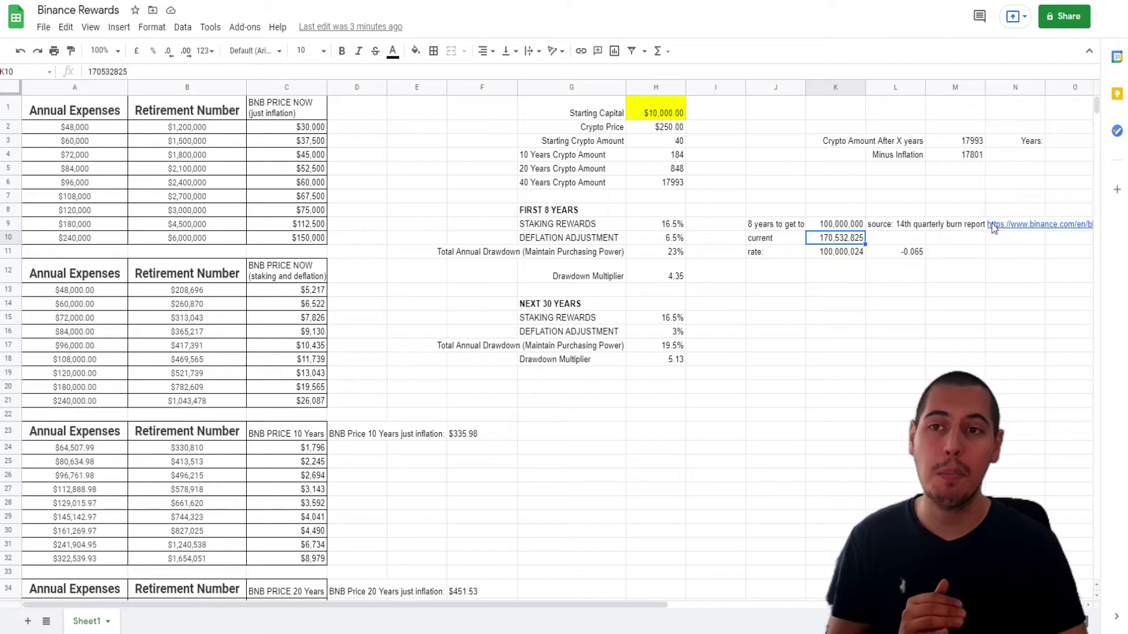
key(Down)
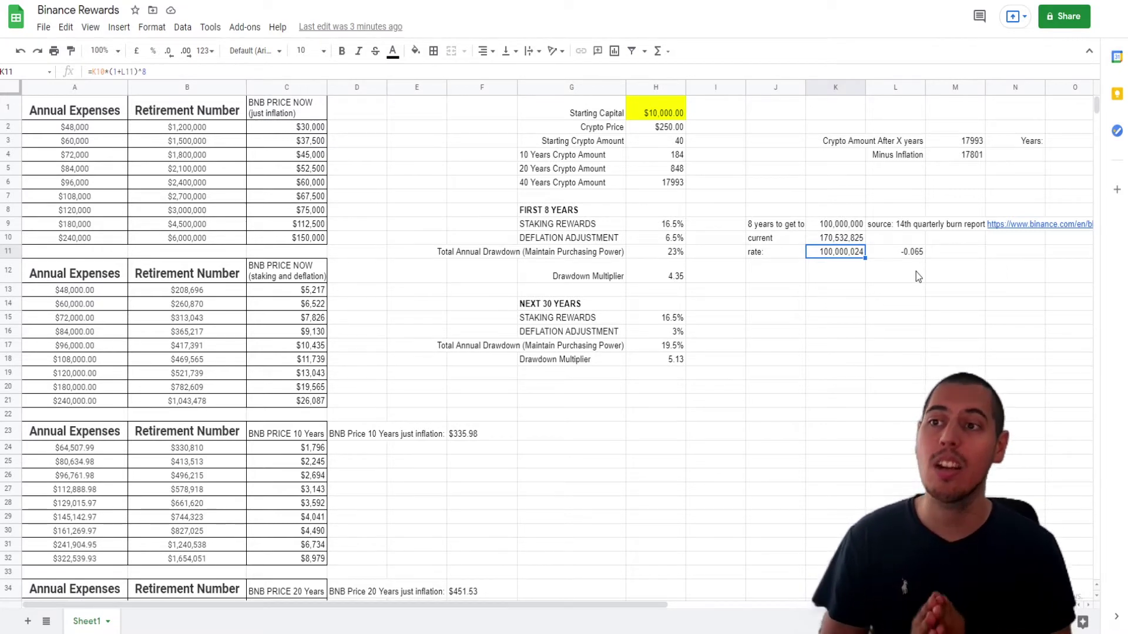
click(882, 263)
click(663, 243)
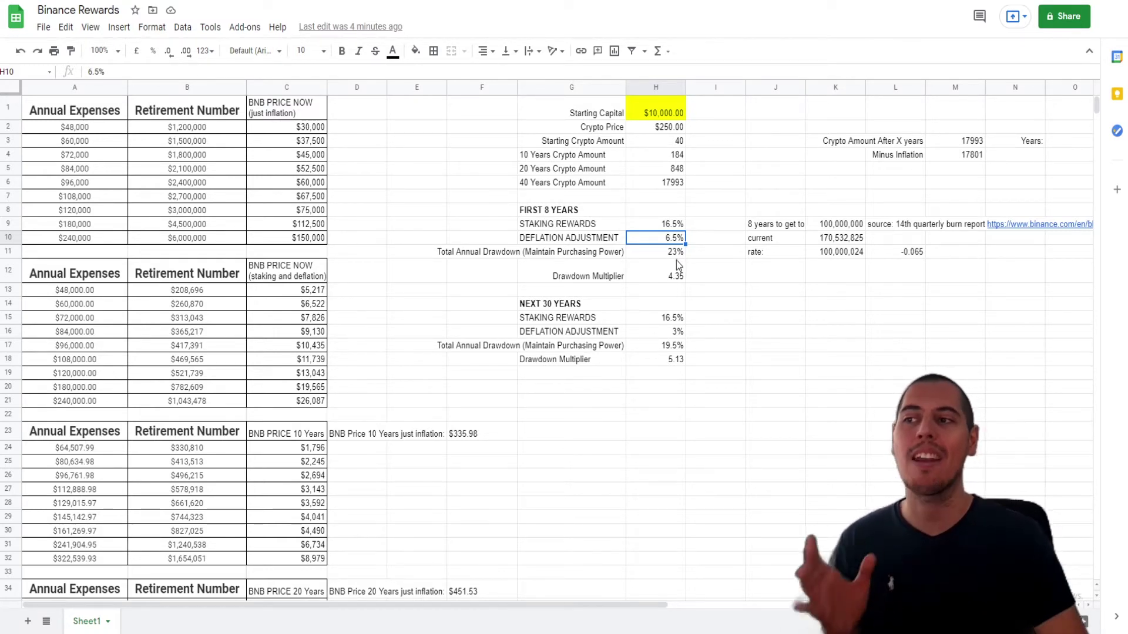
click(647, 255)
click(665, 239)
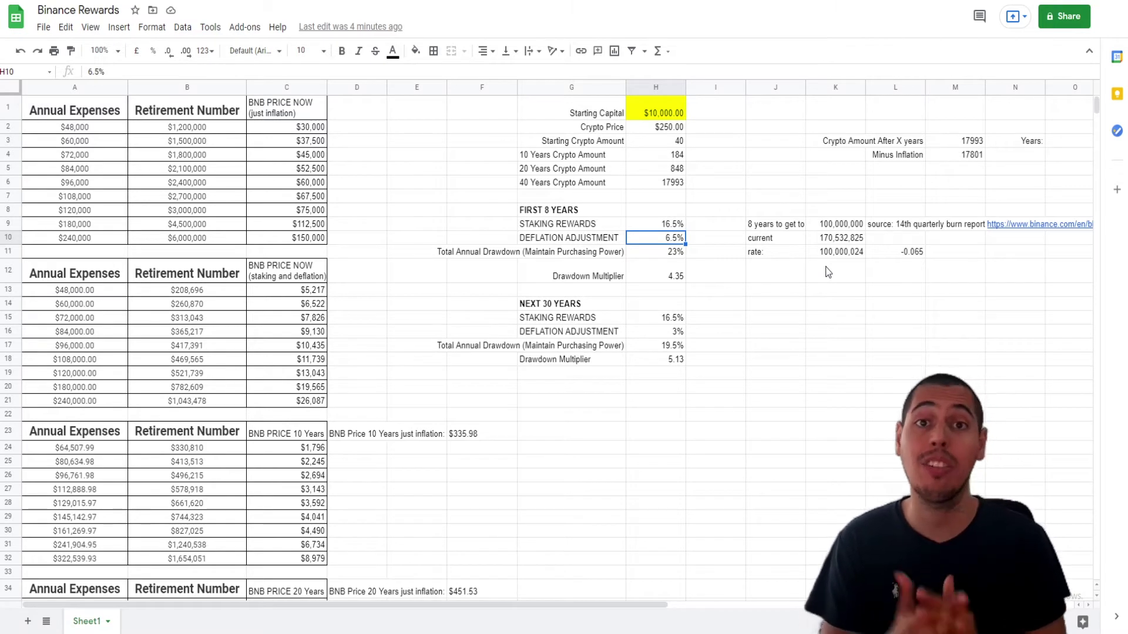
click(901, 252)
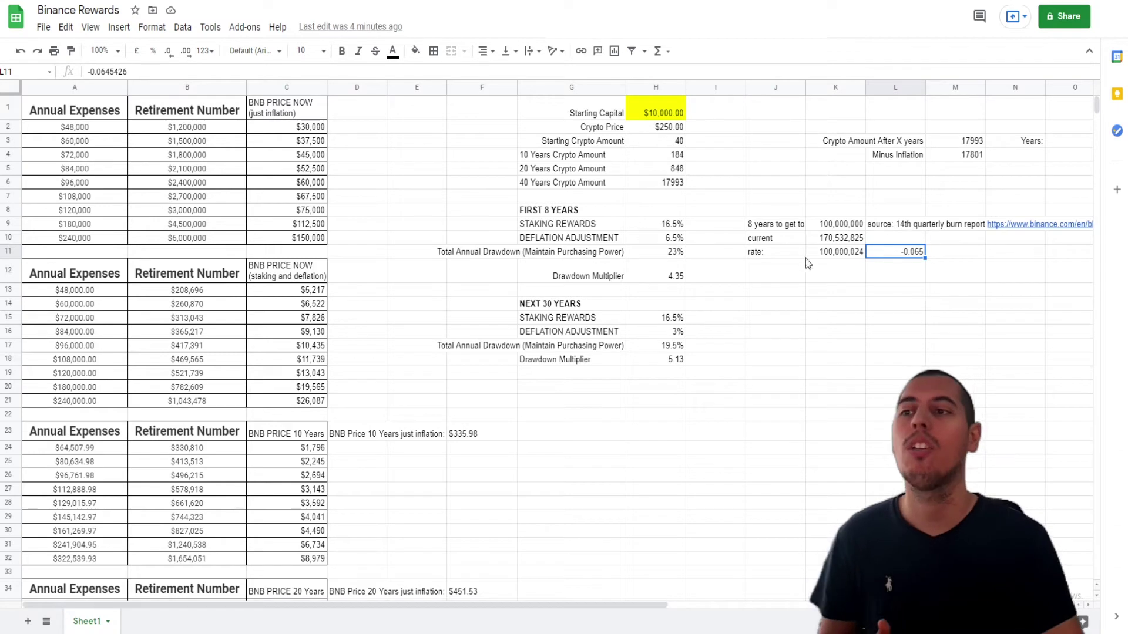
Insert an INFLATION ADJUSTMENT row below the Deflation Adjustment under FIRST 8 YEARS and set its rate to 3%.
click(671, 243)
click(929, 256)
click(676, 238)
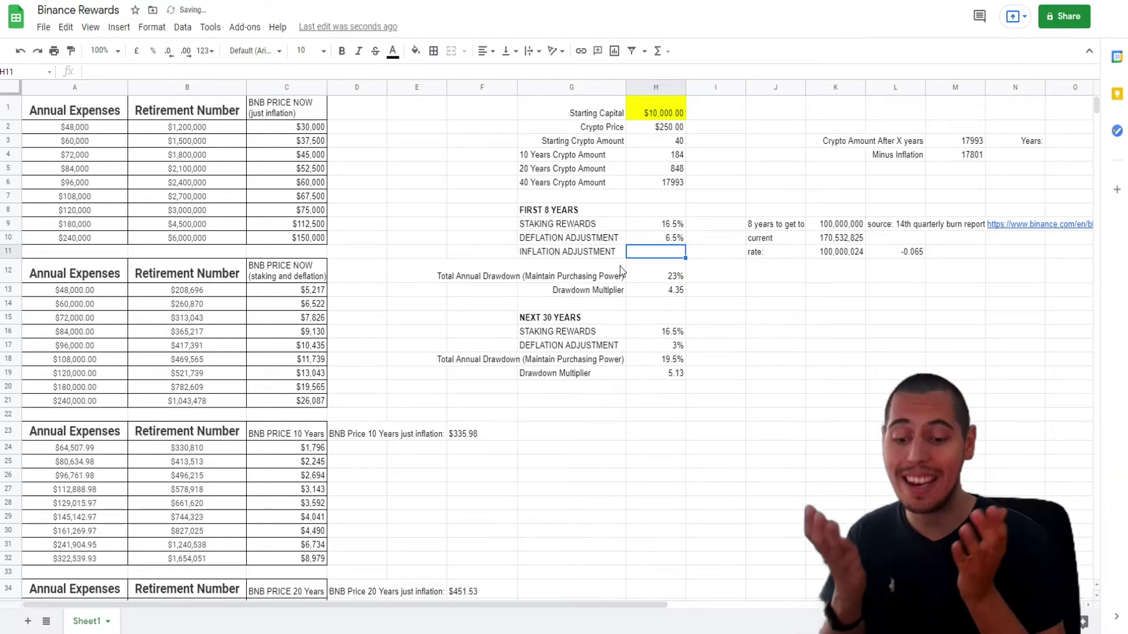
text(3)
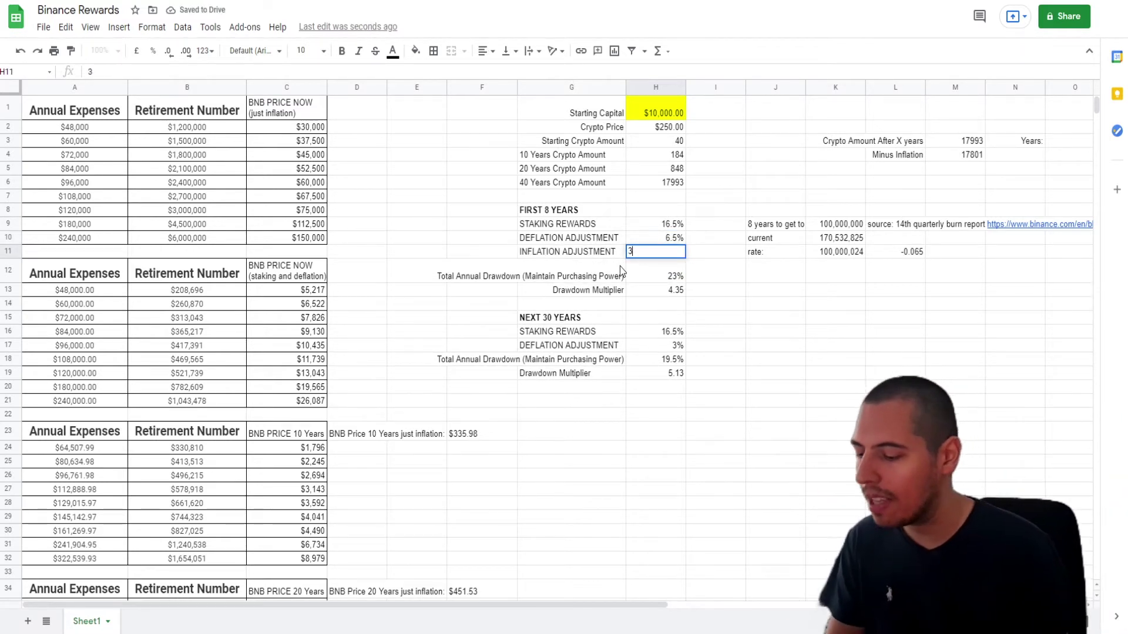
key(Return)
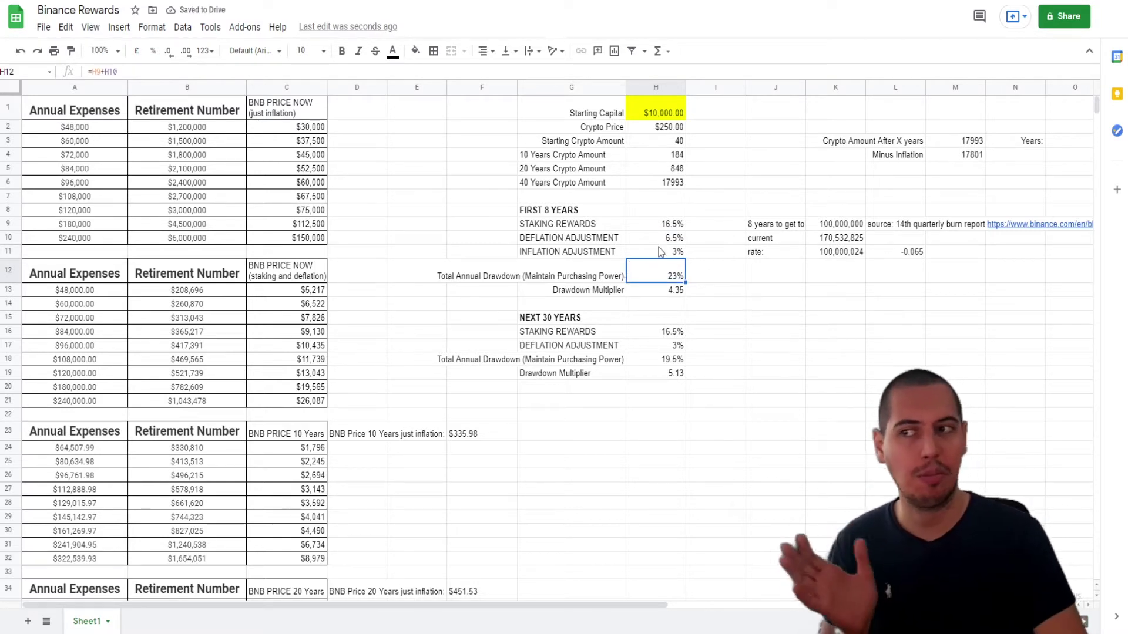
Replace the FIRST 8 YEARS Total Annual Drawdown formula in H12 with =SUM(H9:H11) so it includes the inflation adjustment.
click(659, 250)
click(667, 278)
key(Return)
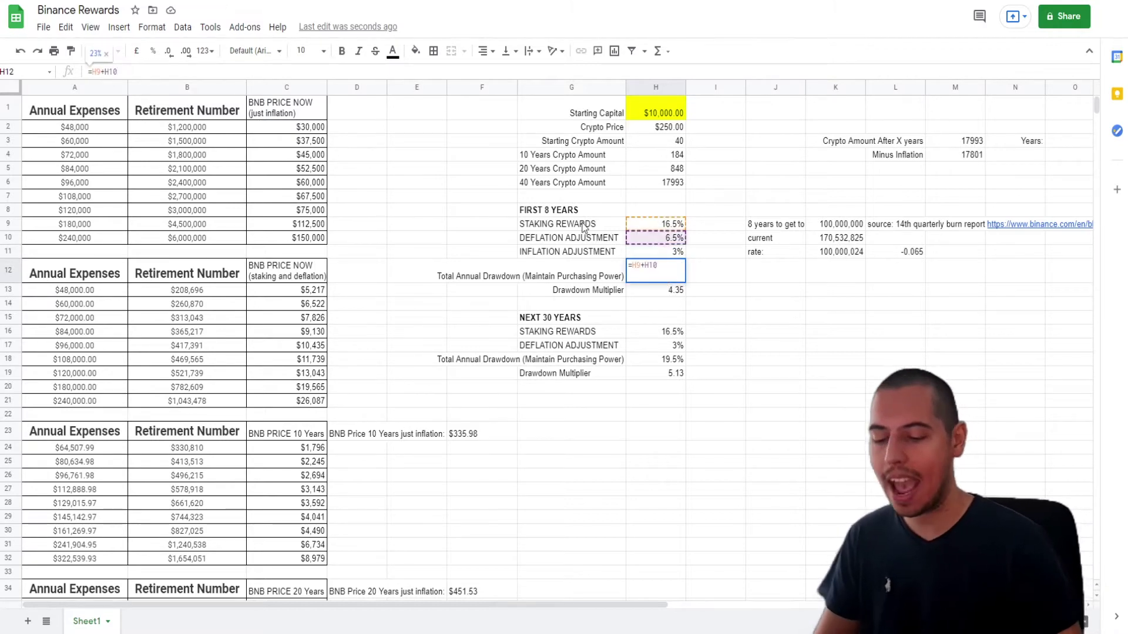
key(BackSpace)
key(BackSpace)
key(BackSpace)
key(BackSpace)
key(BackSpace)
text(=suM(H9:H11)
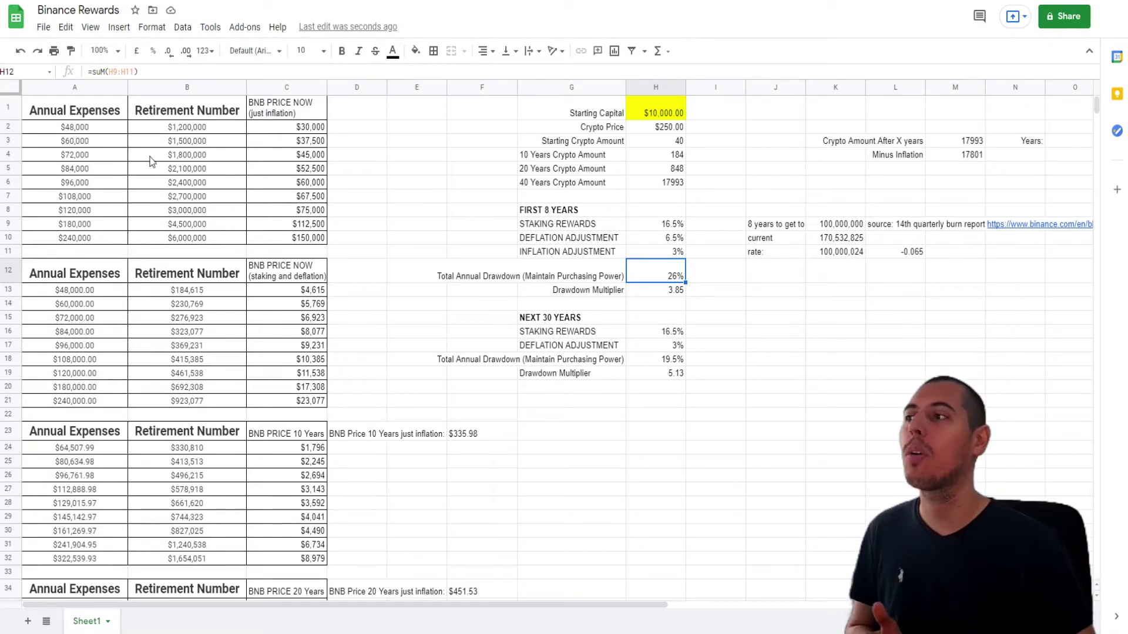
Compare the first table's Annual Expenses formula and Retirement Numbers with the FIRST 8 YEARS block and the staking and deflation table.
click(87, 126)
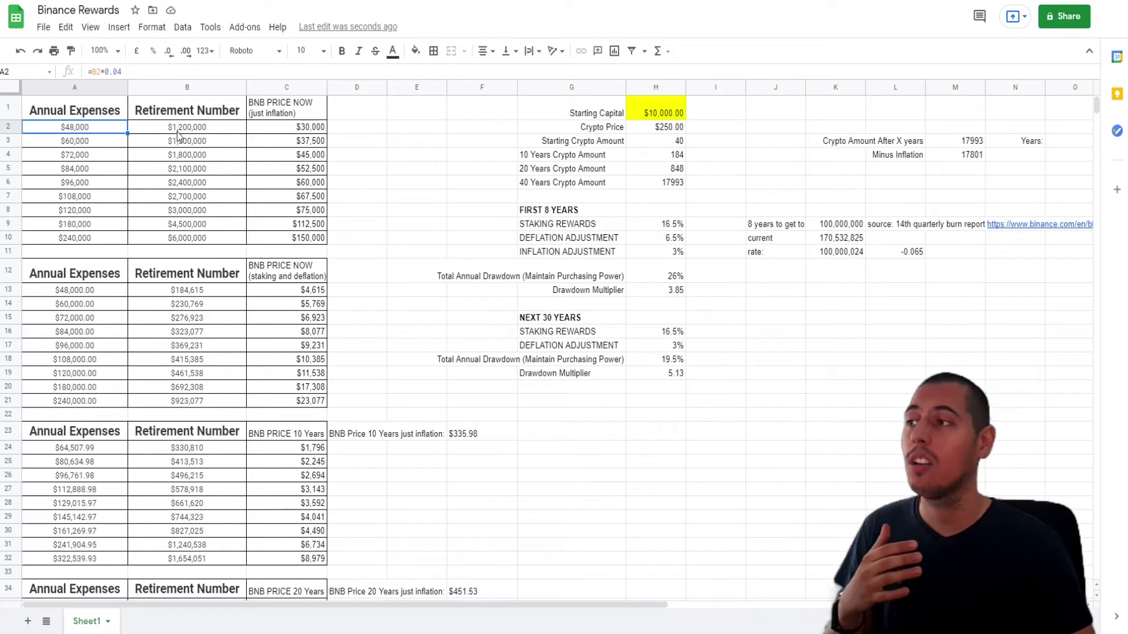
click(118, 71)
click(158, 173)
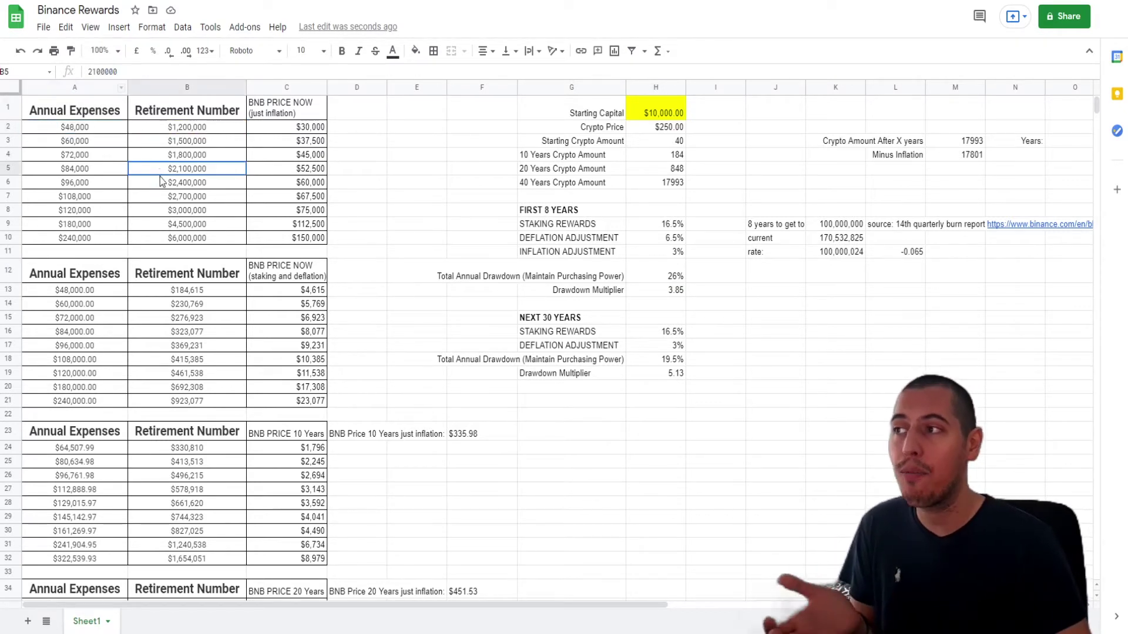
drag(187, 126, 186, 140)
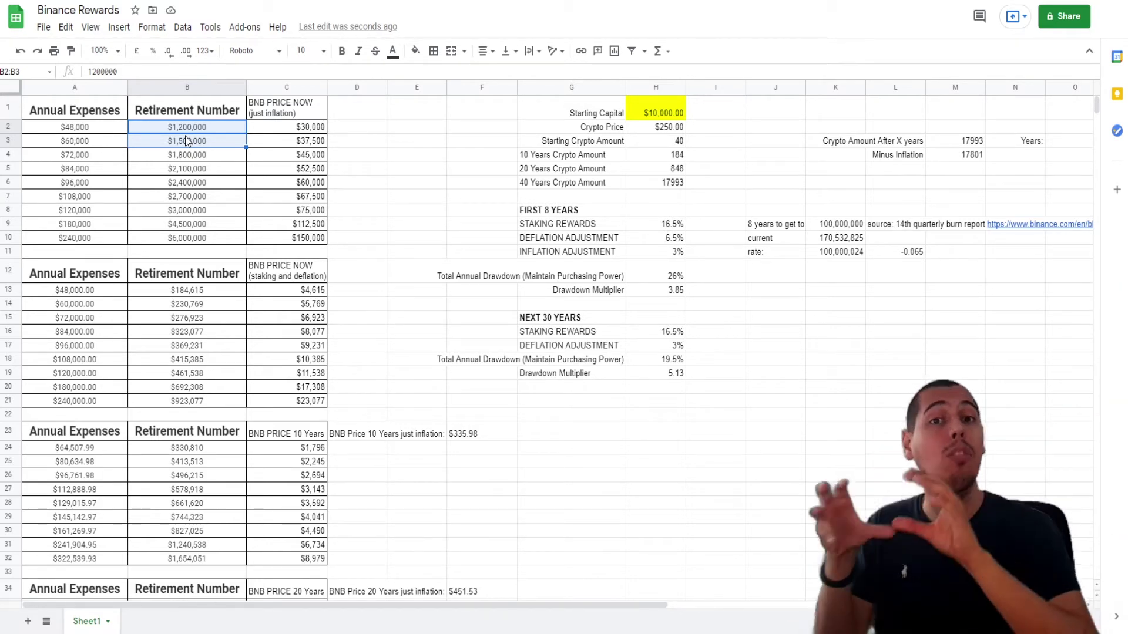
click(187, 141)
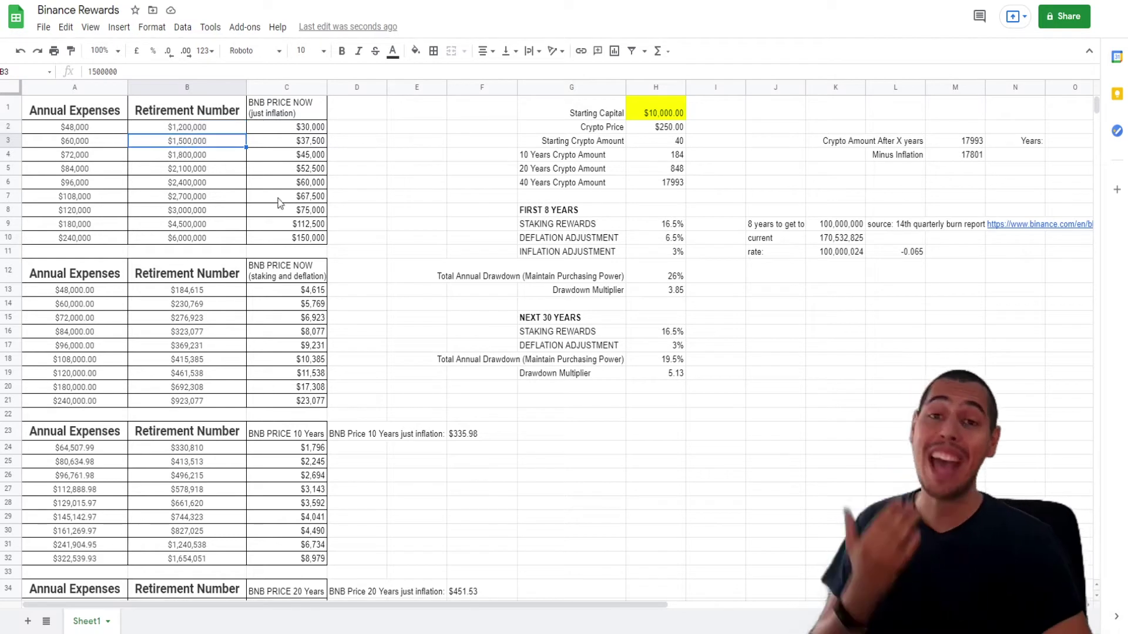
drag(557, 213, 660, 294)
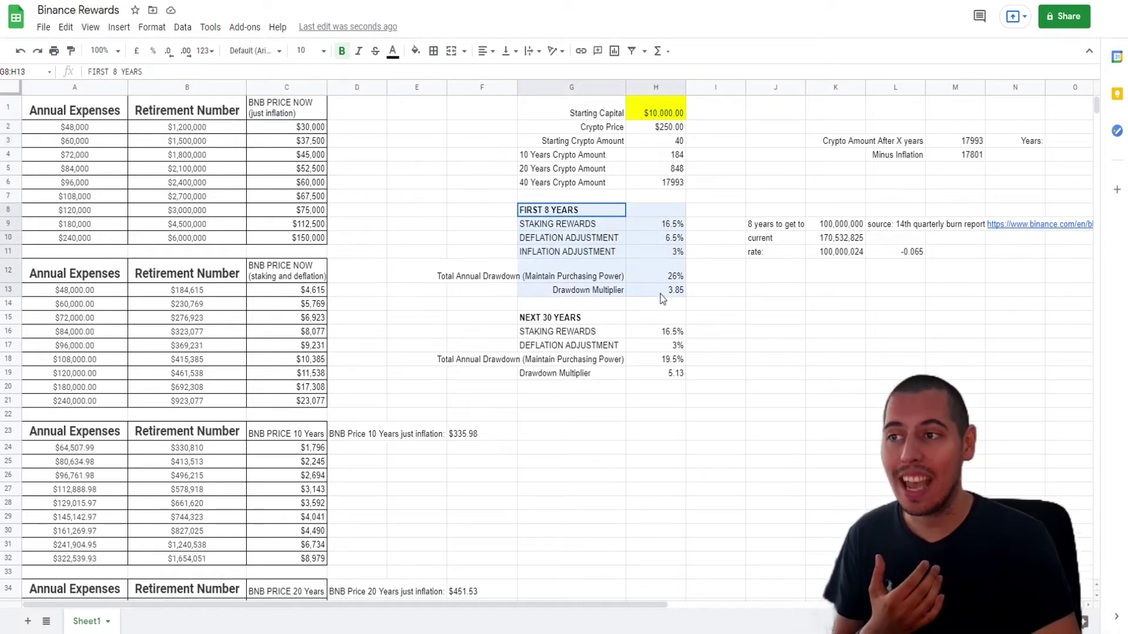
click(611, 251)
click(195, 129)
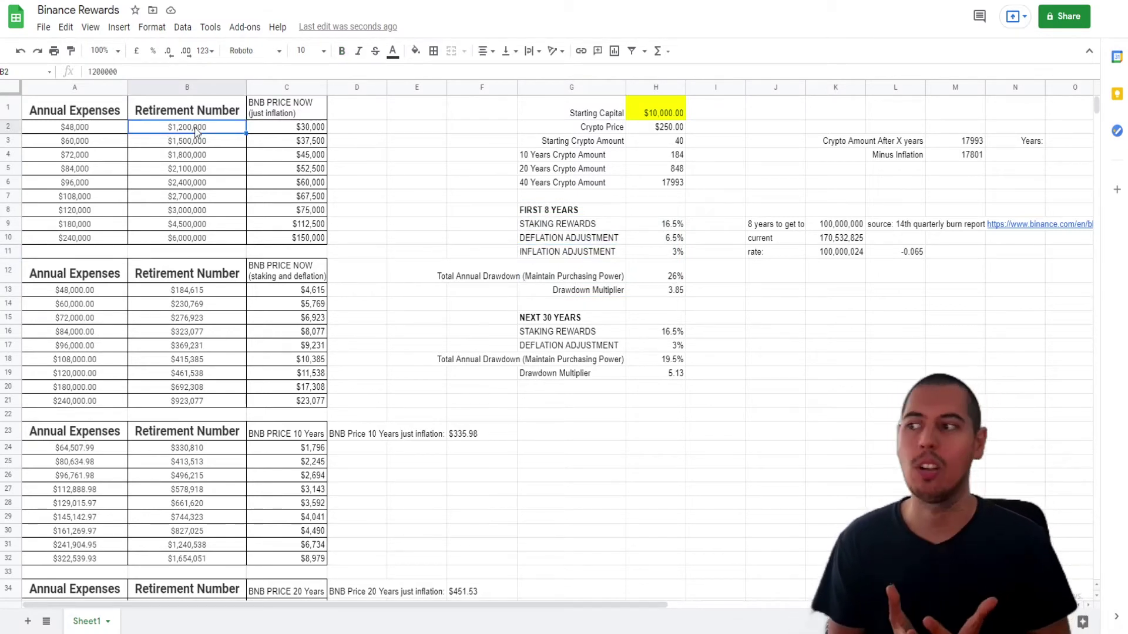
click(188, 293)
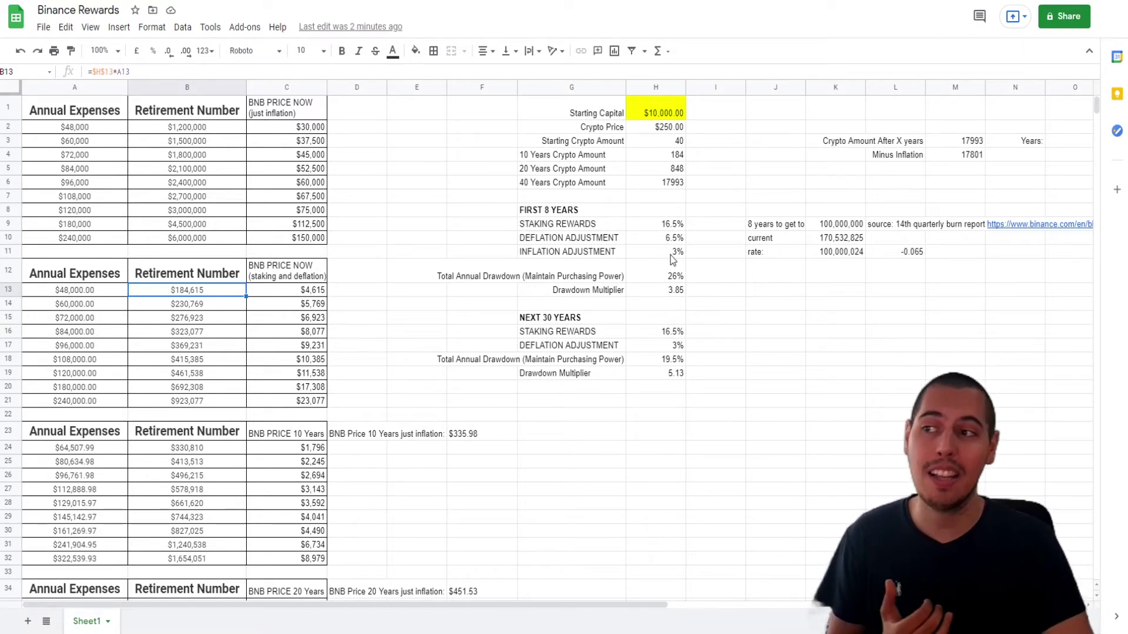
Try a 10% Inflation Adjustment under FIRST 8 YEARS to check its effect on the Retirement Number in B13, and undo it.
click(673, 253)
click(288, 306)
key(ctrl+z)
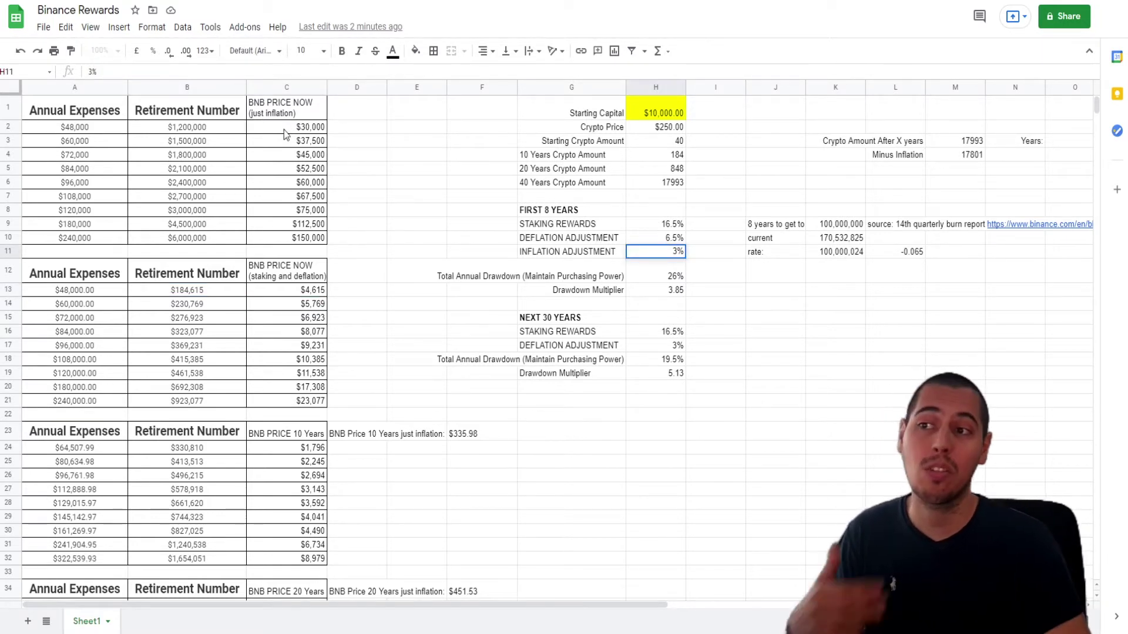
click(91, 71)
key(BackSpace)
text(10)
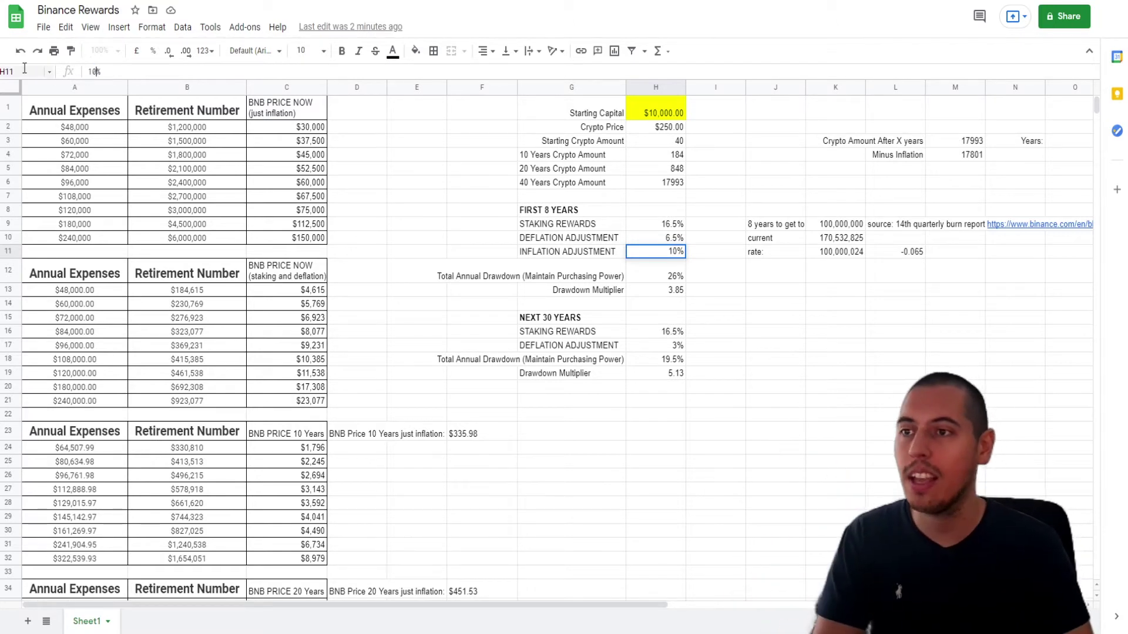
key(Return)
click(194, 291)
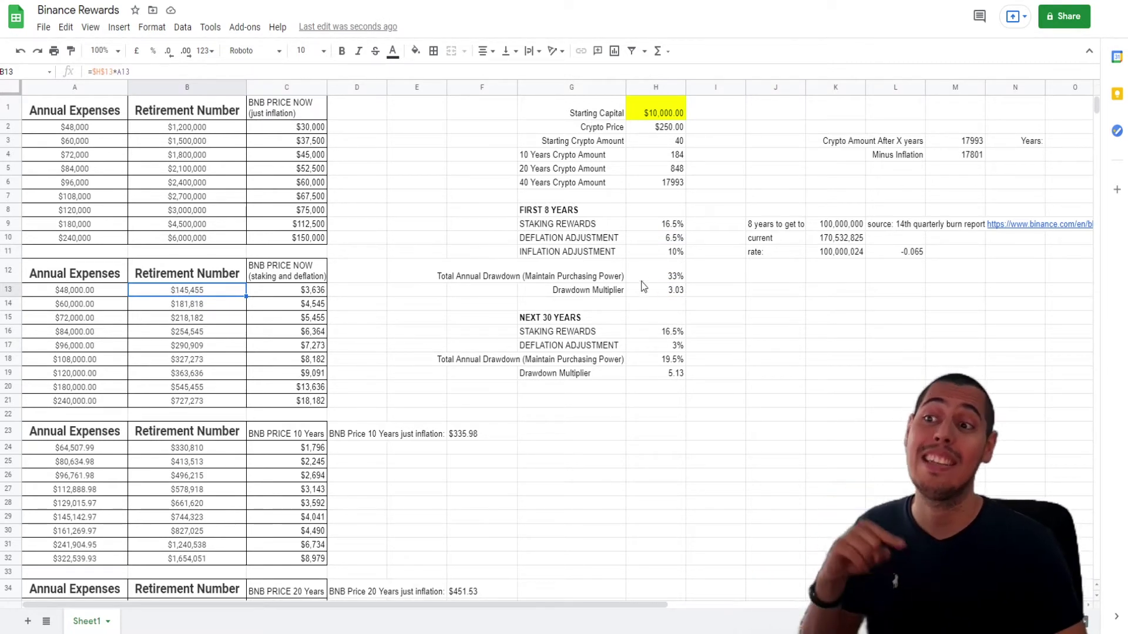
key(ctrl+z)
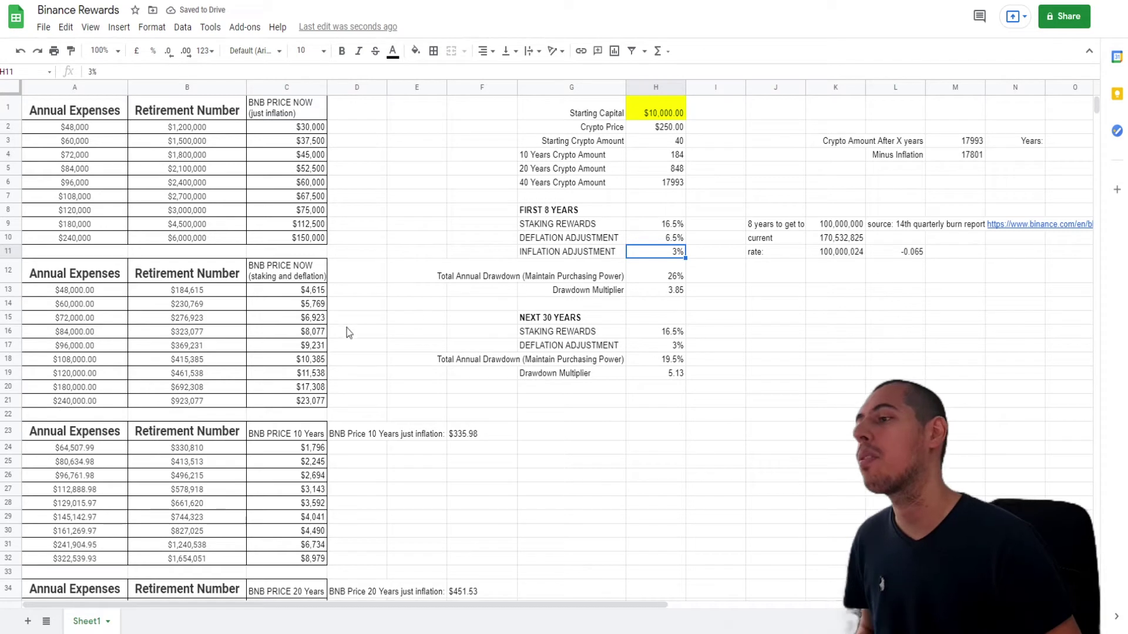
Review the Retirement Number column of the staking and deflation table alongside the FIRST 8 YEARS rates.
drag(211, 291, 219, 415)
click(666, 305)
drag(546, 210, 683, 294)
click(675, 302)
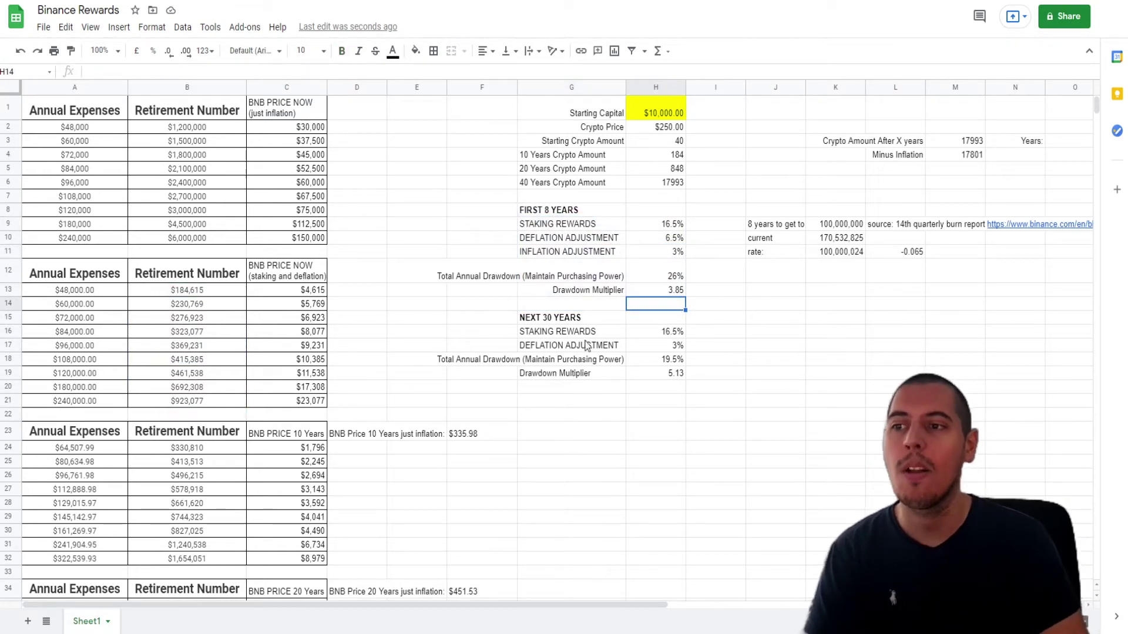
Check the NEXT 30 YEARS block against the coin burn calculation and relabel its Deflation Adjustment row as INFLATION ADJUSTMENT.
drag(547, 322, 657, 377)
click(823, 253)
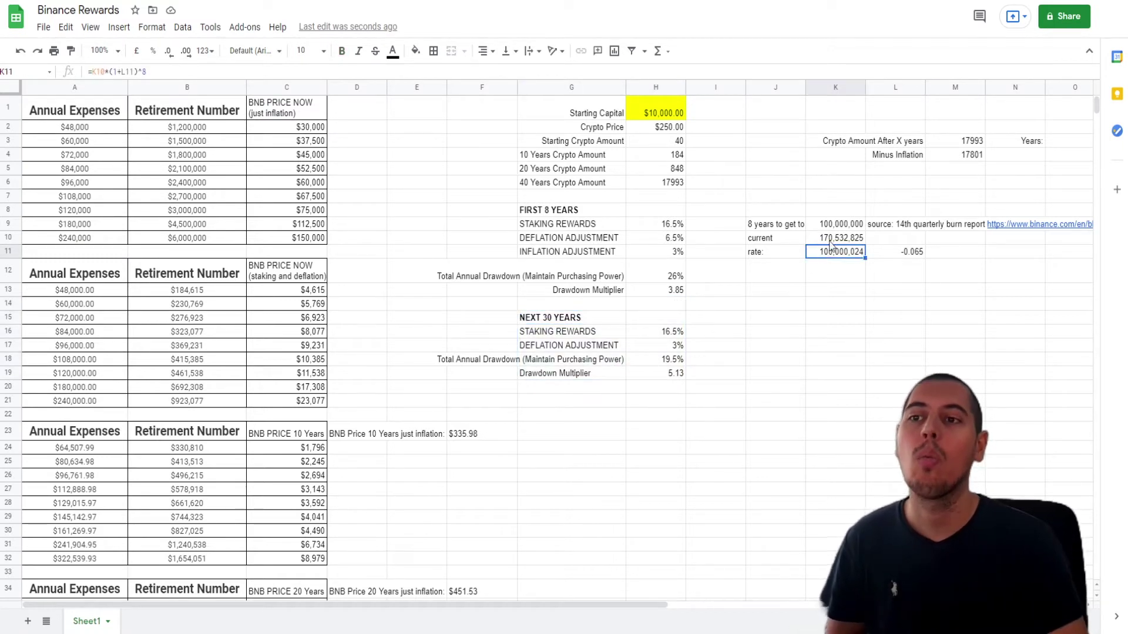
click(839, 241)
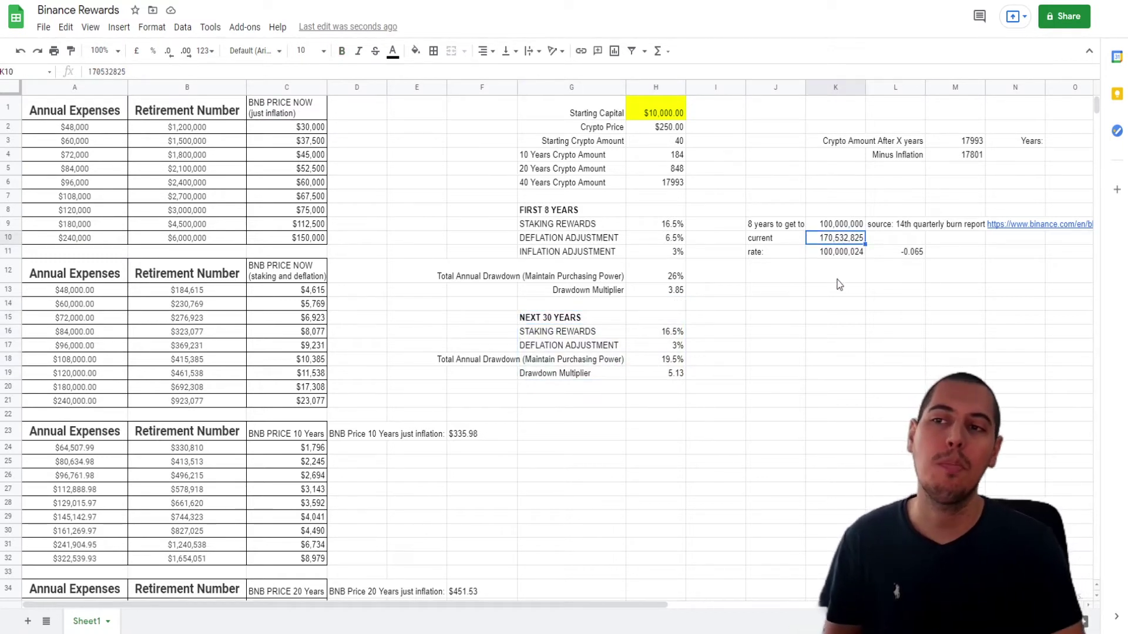
click(838, 252)
click(564, 241)
drag(564, 243, 675, 243)
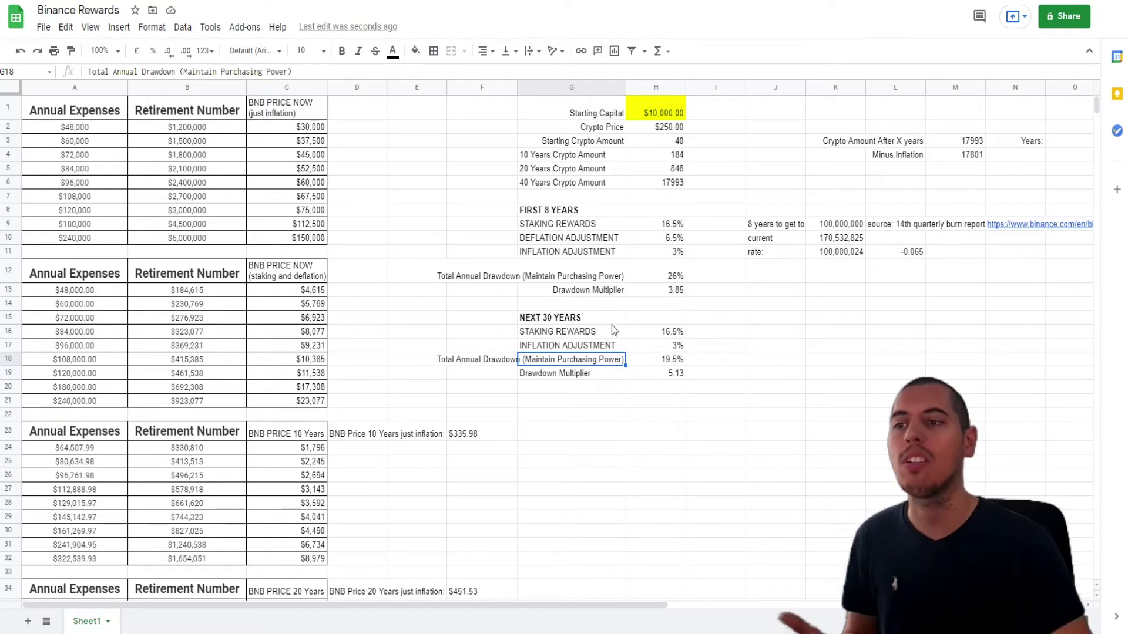
Compare the Inflation Adjustment and Total Annual Drawdown rates of FIRST 8 YEARS with those of NEXT 30 YEARS.
click(664, 347)
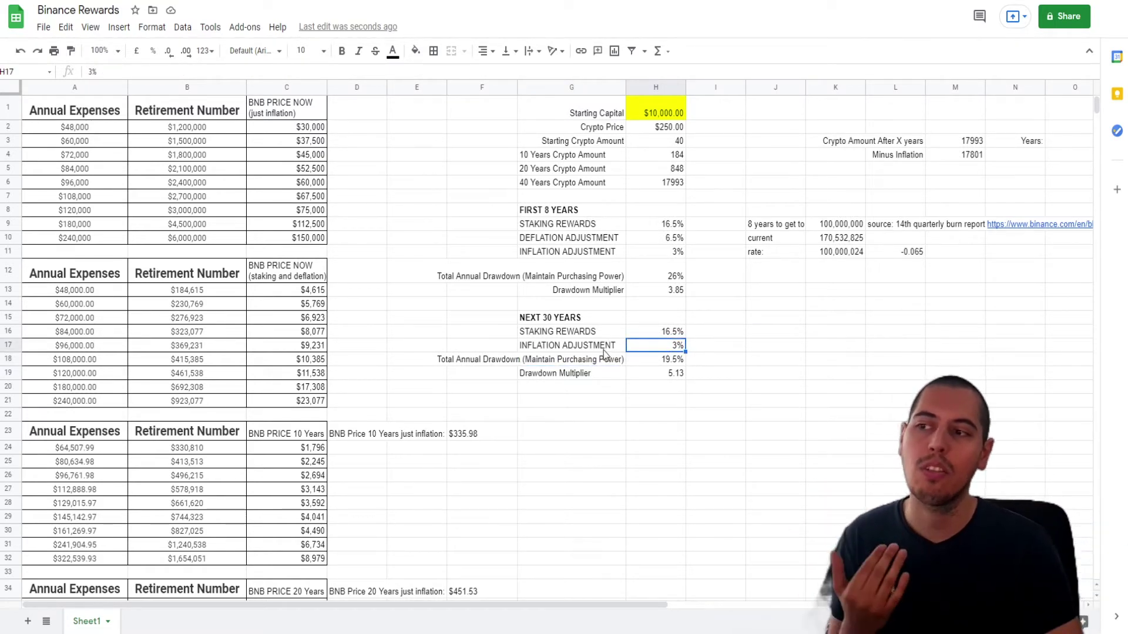
drag(587, 252, 678, 256)
drag(597, 346, 657, 351)
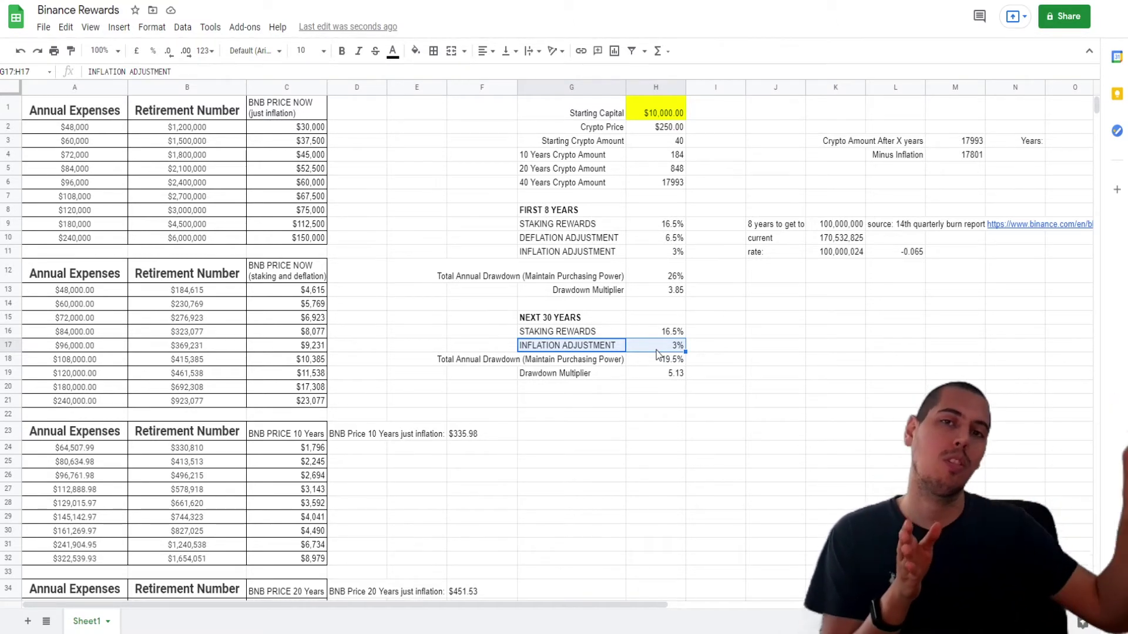
click(656, 360)
click(676, 278)
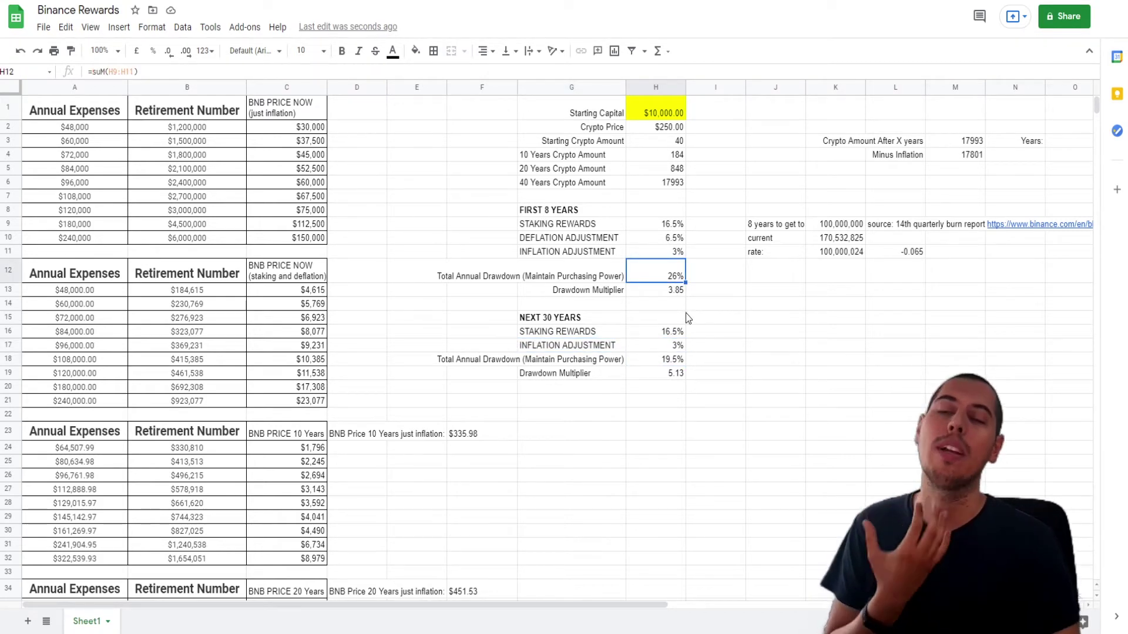
click(673, 361)
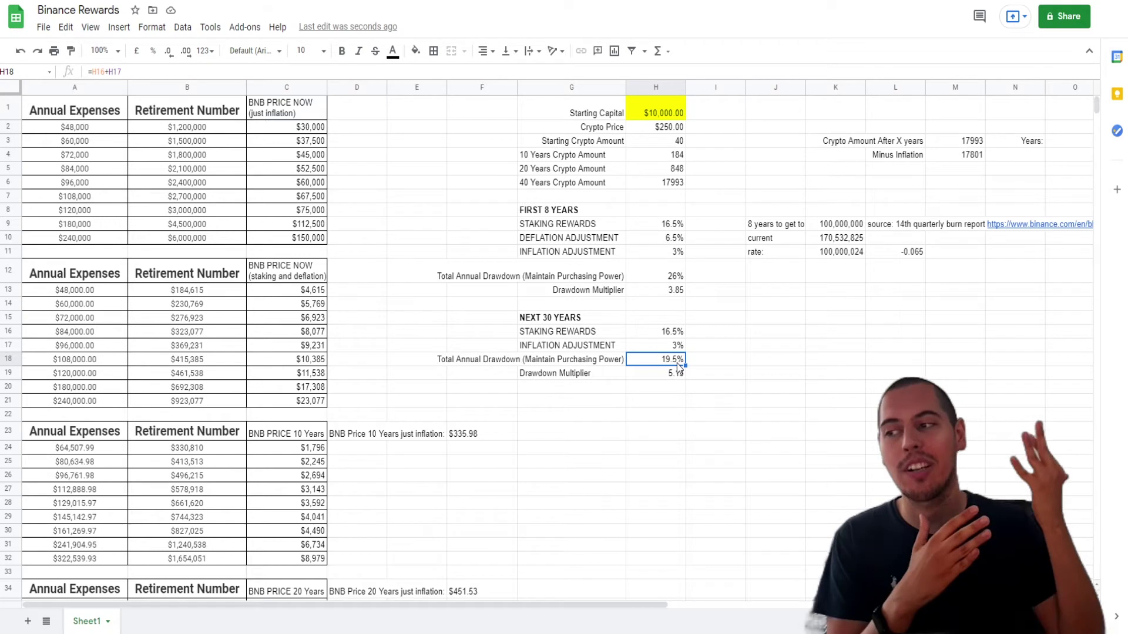
Examine the complete FIRST 8 YEARS and NEXT 30 YEARS blocks, from the Staking Rewards down to the Drawdown Multiplier.
drag(564, 210, 655, 376)
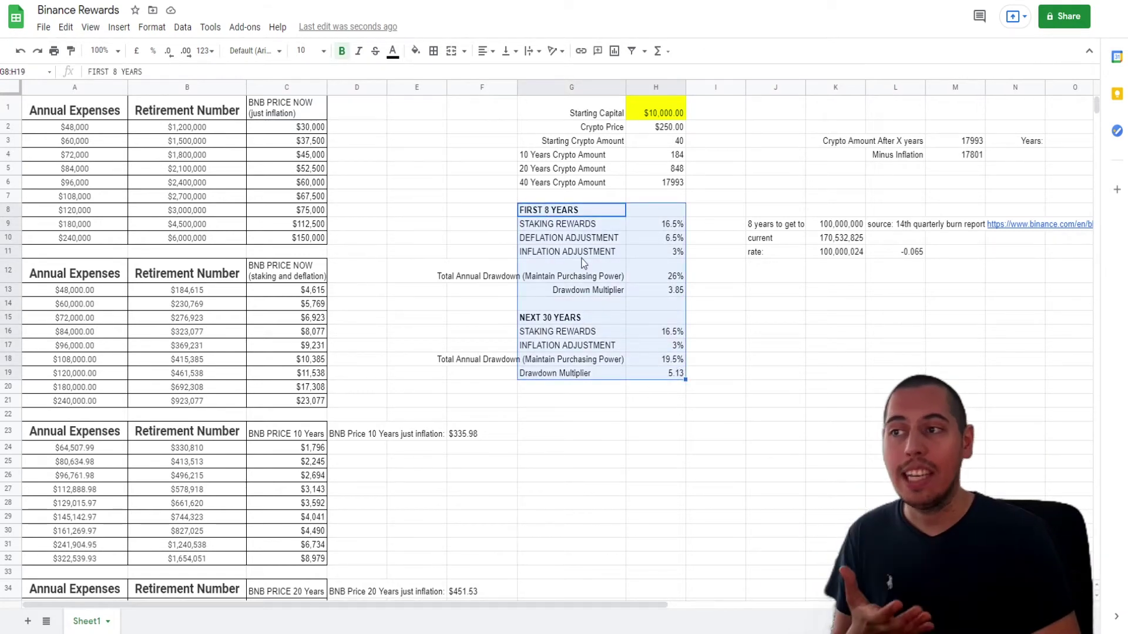
click(568, 213)
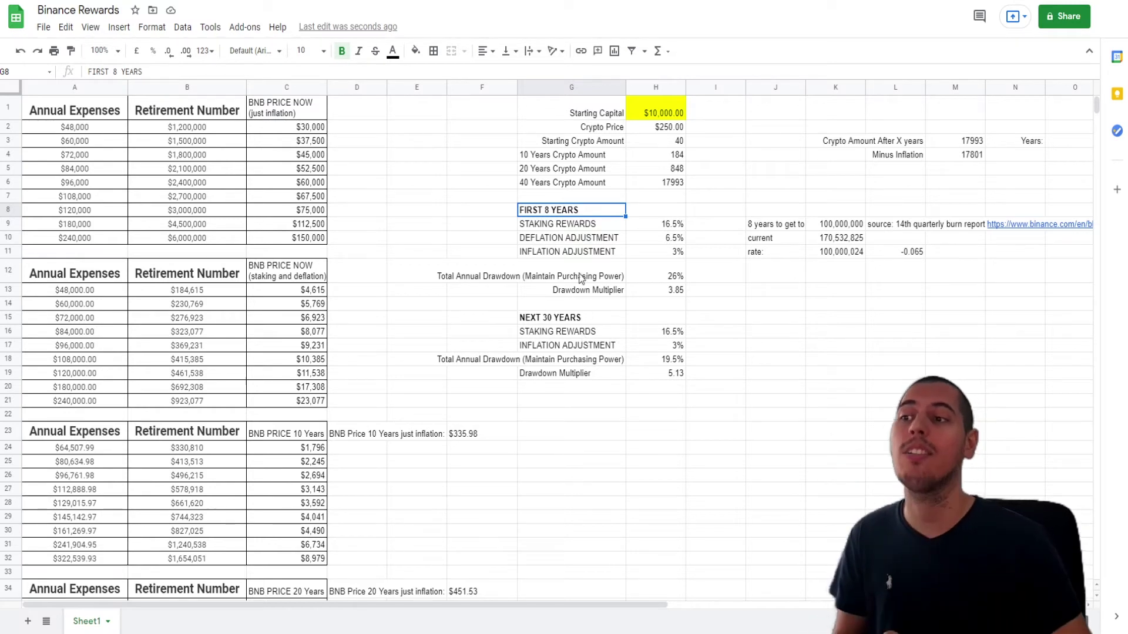
drag(547, 318, 671, 375)
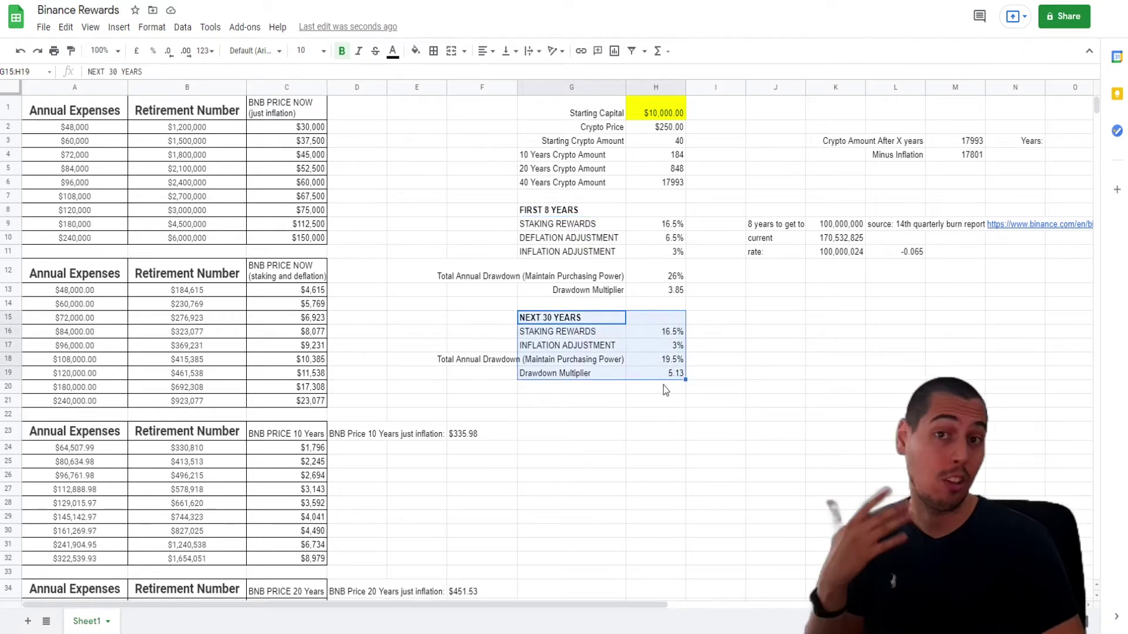
drag(549, 209, 664, 290)
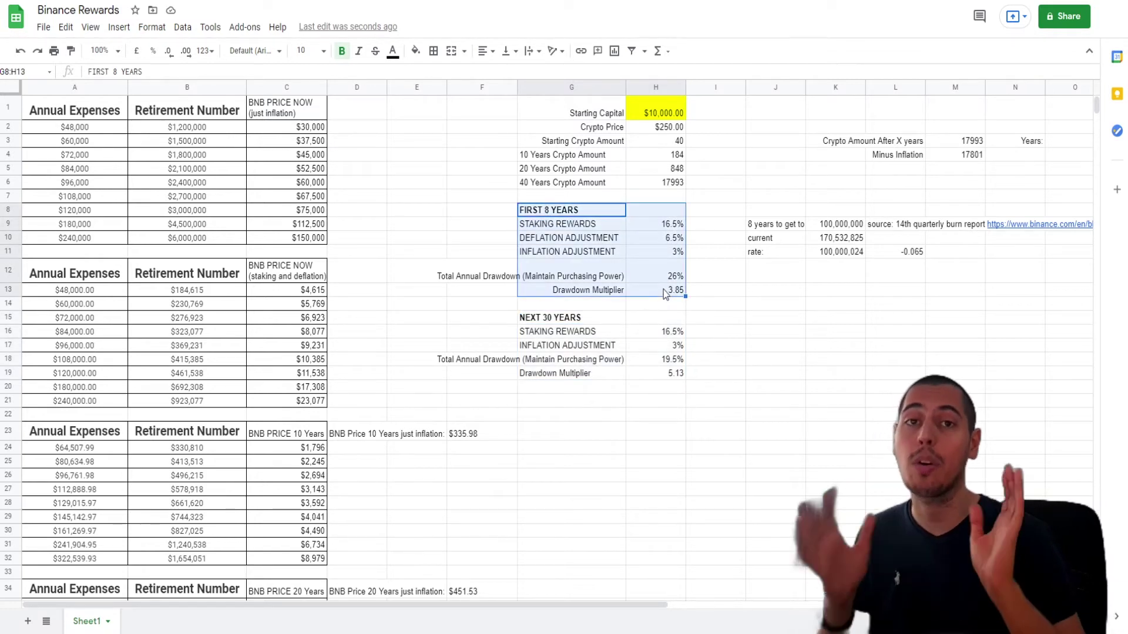
drag(573, 304, 665, 379)
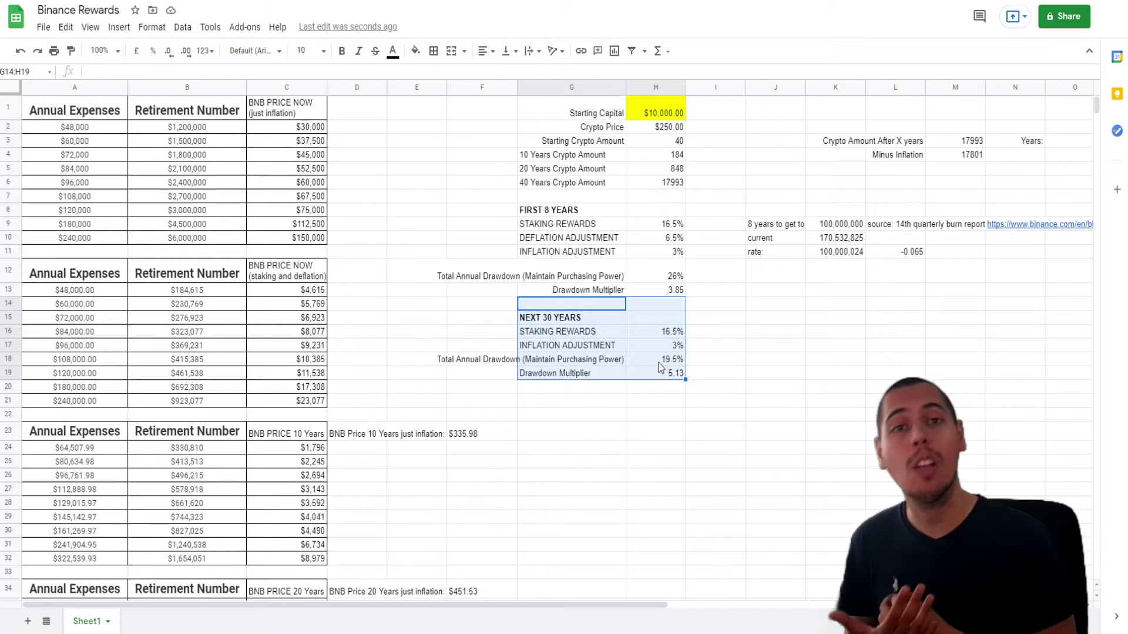
click(432, 372)
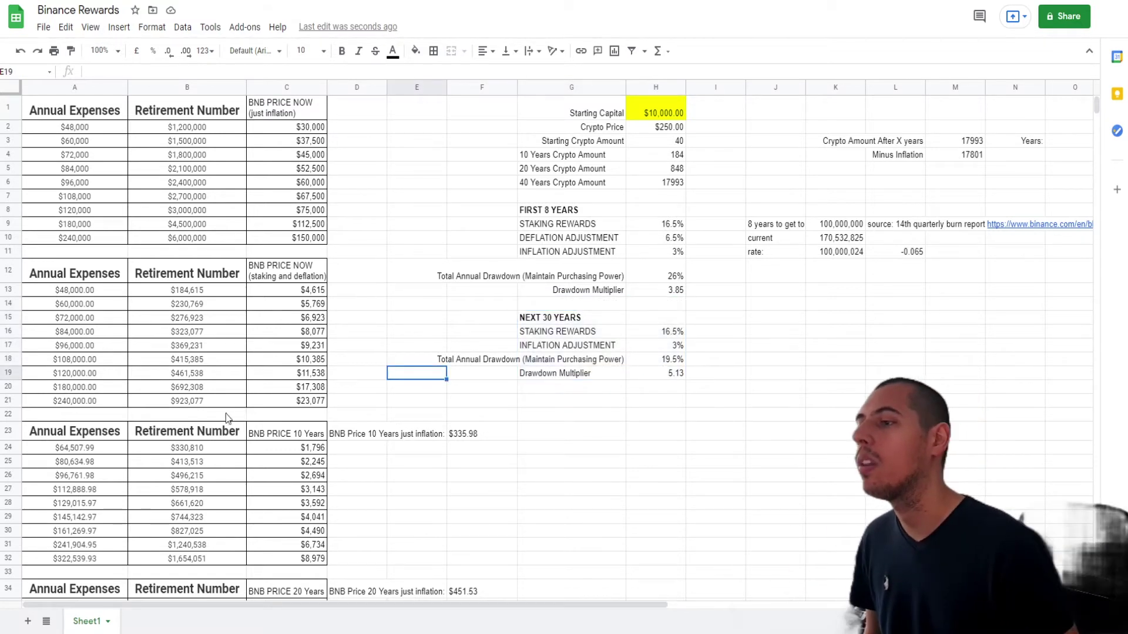
Examine the BNB PRICE 10 Years table and its inflation-only price against the Starting Capital and Crypto Price.
click(96, 434)
drag(96, 435, 311, 545)
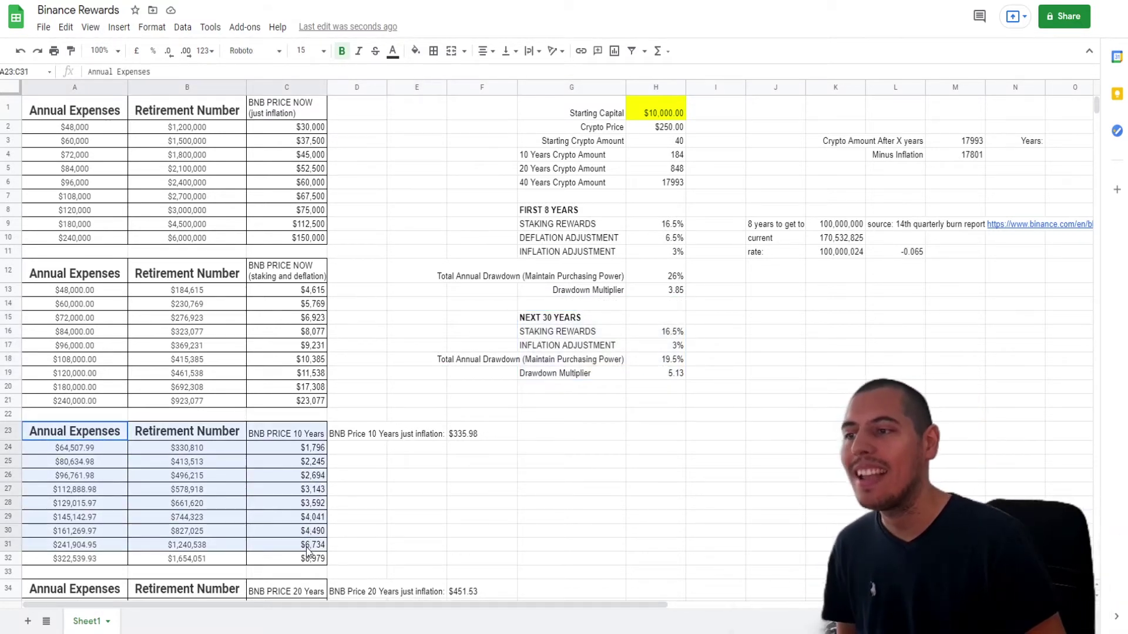
drag(370, 434, 480, 442)
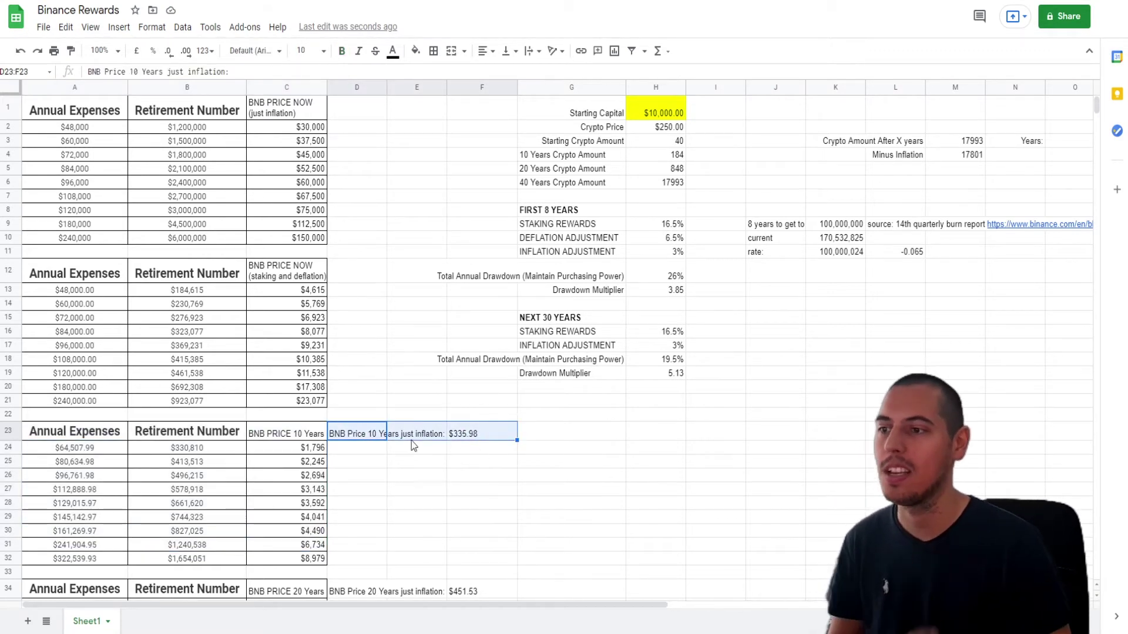
click(658, 114)
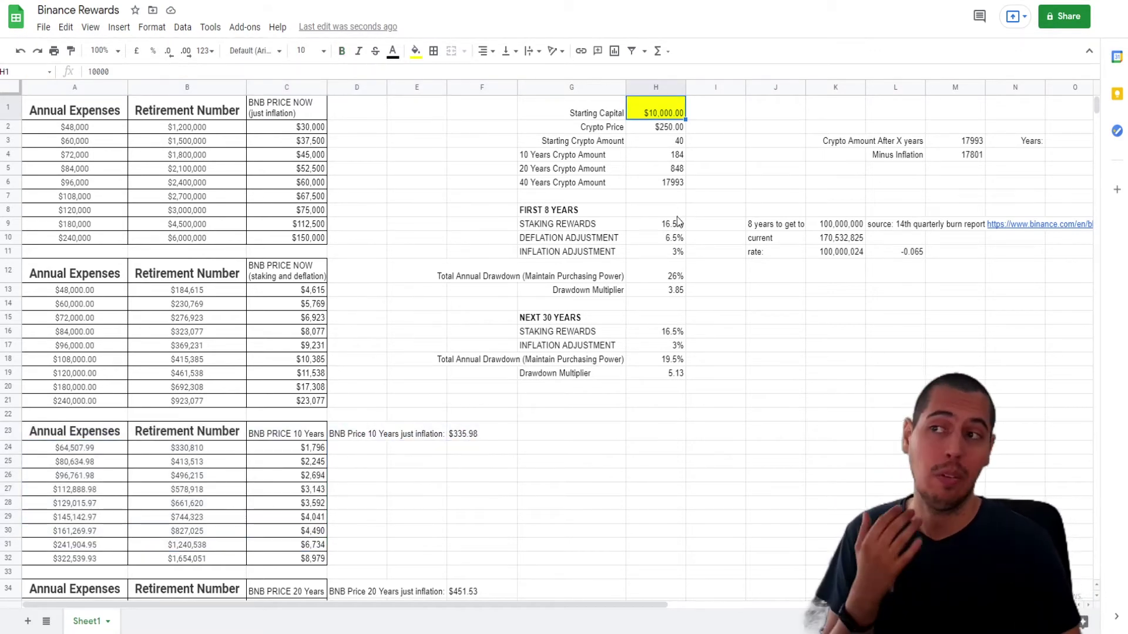
click(662, 132)
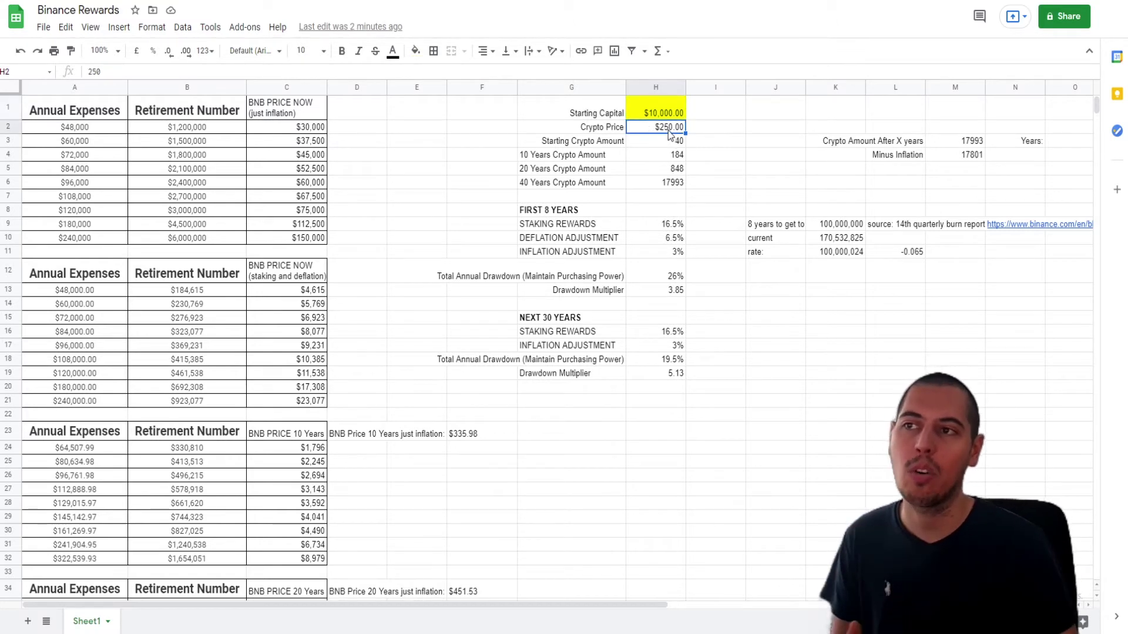
click(322, 452)
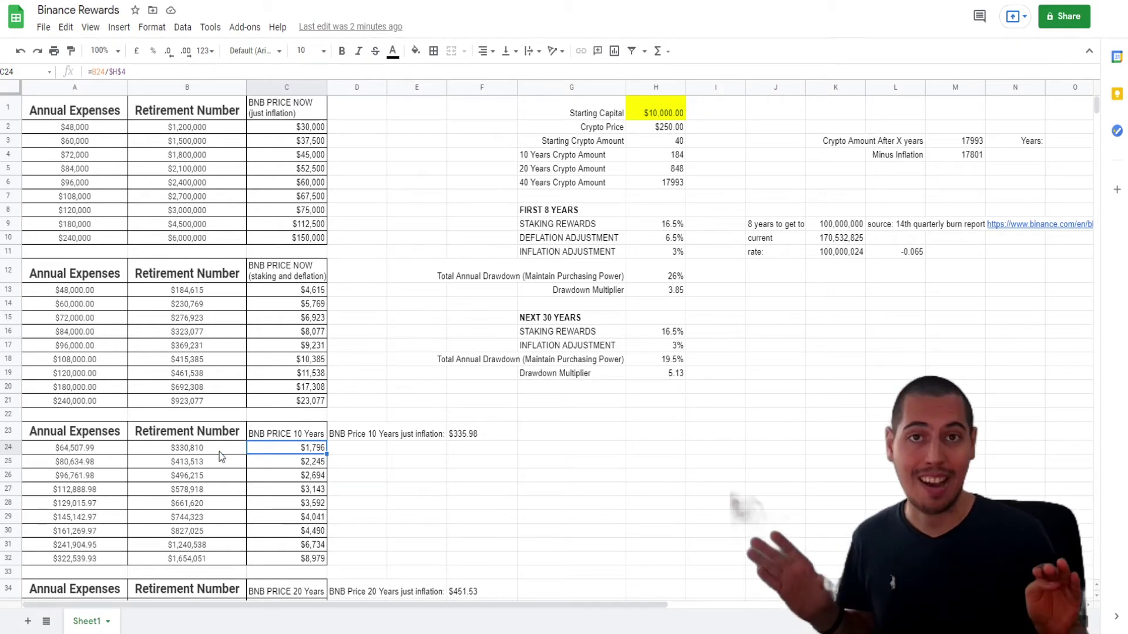
Highlight the FIRST 8 YEARS block from its heading down to the Drawdown Multiplier and review it against the price tables.
scroll(584, 116, down, 3)
drag(564, 131, 661, 217)
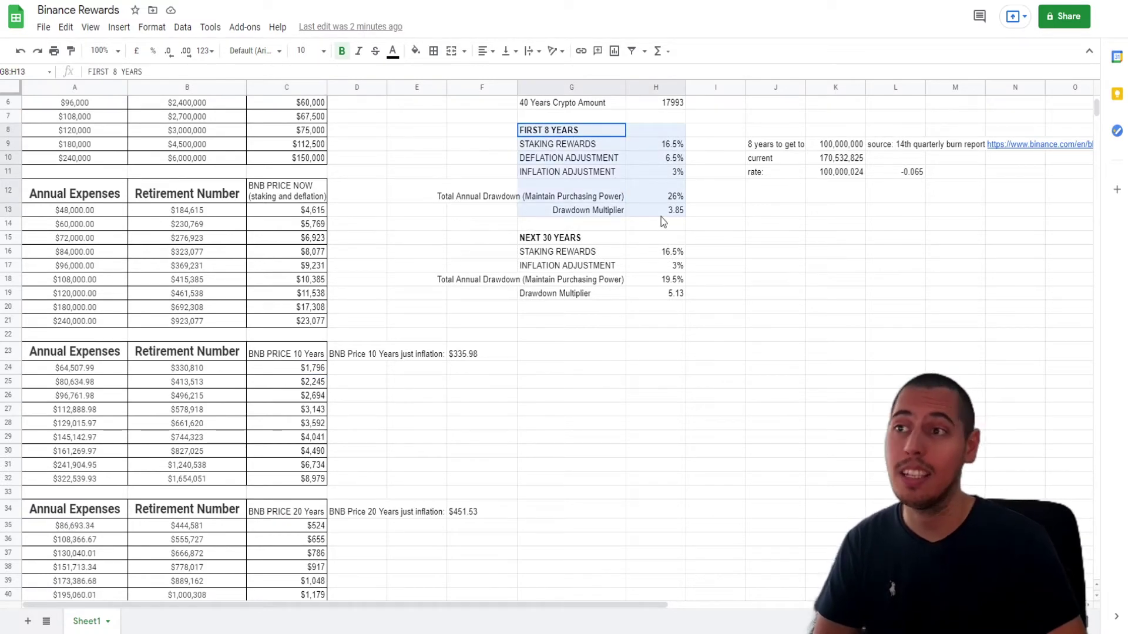
scroll(226, 418, down, 3)
scroll(718, 151, up, 5)
Enter 434 in the empty cell I2 beside the Crypto Price and clear that cell again.
click(716, 128)
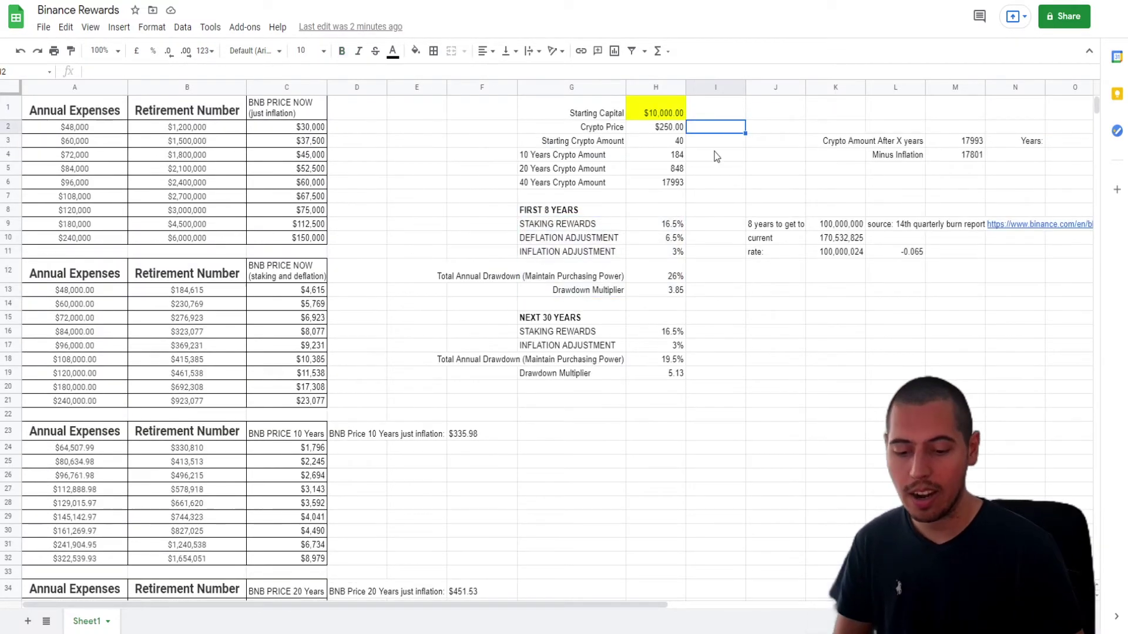
text(434)
key(Return)
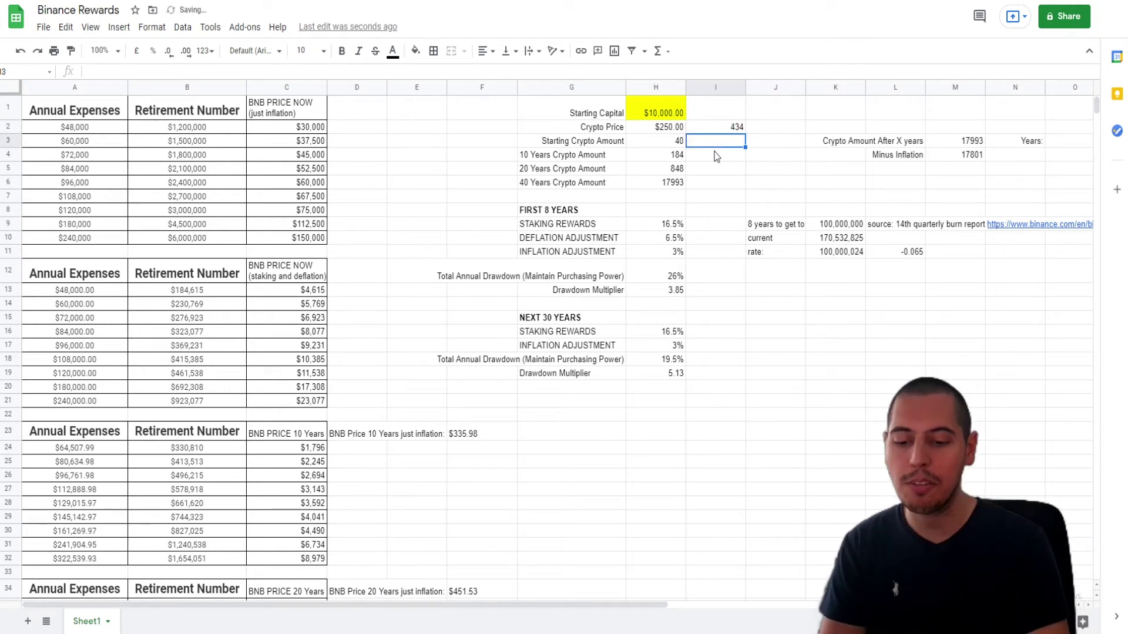
key(Up)
key(Delete)
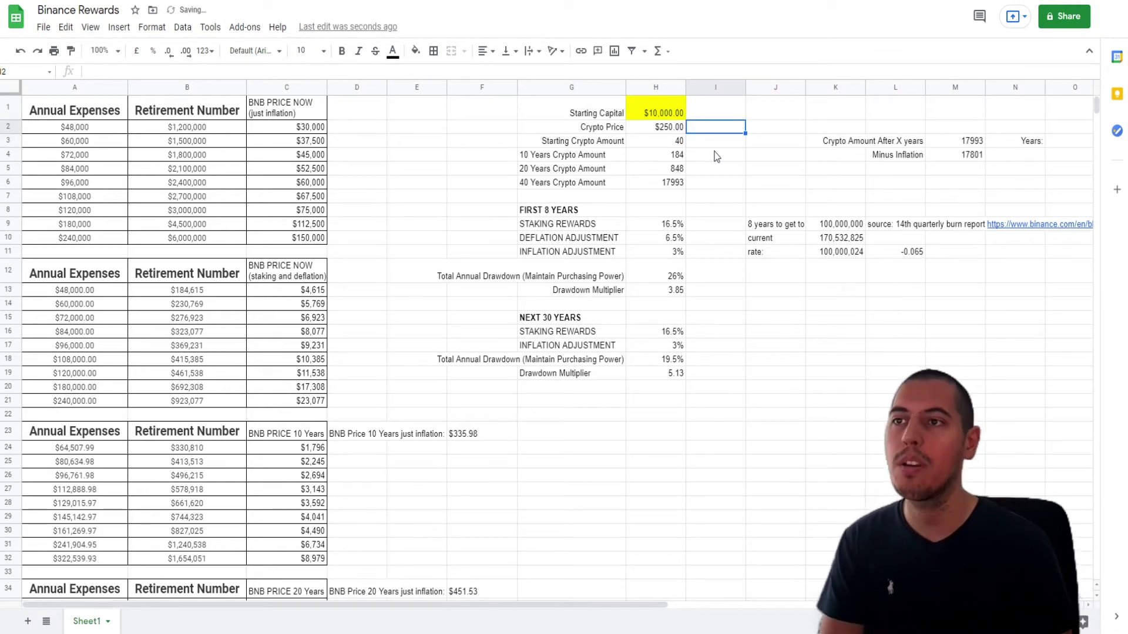
Compare the Crypto Price and the inflation formula for BNB Price 10 Years with the first required price in the 10 Years table.
key(Left)
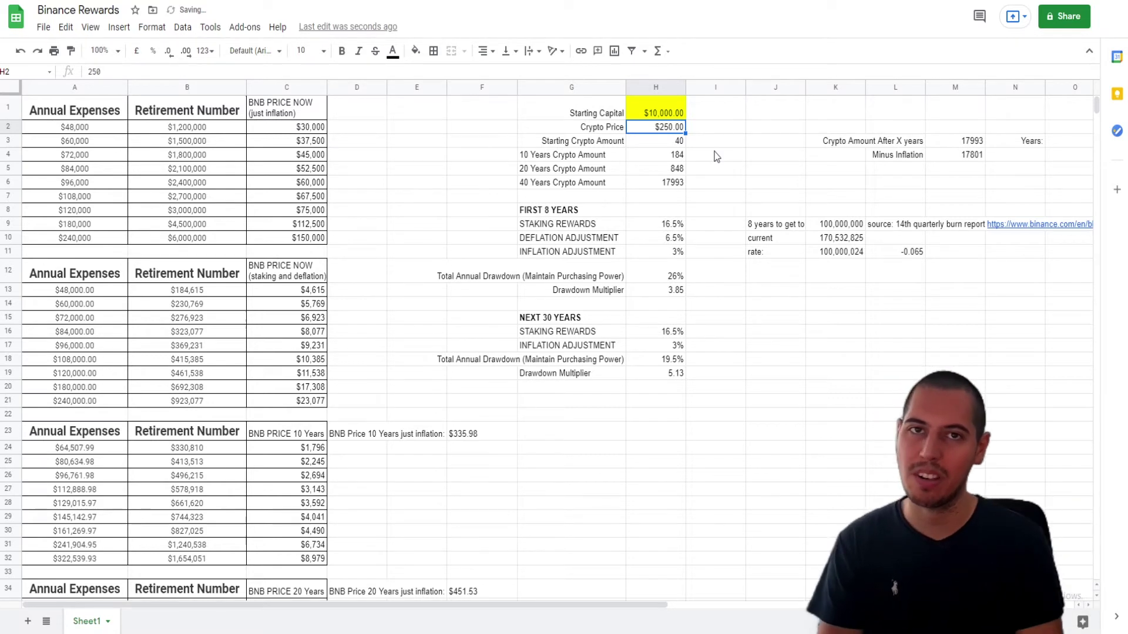
key(Down)
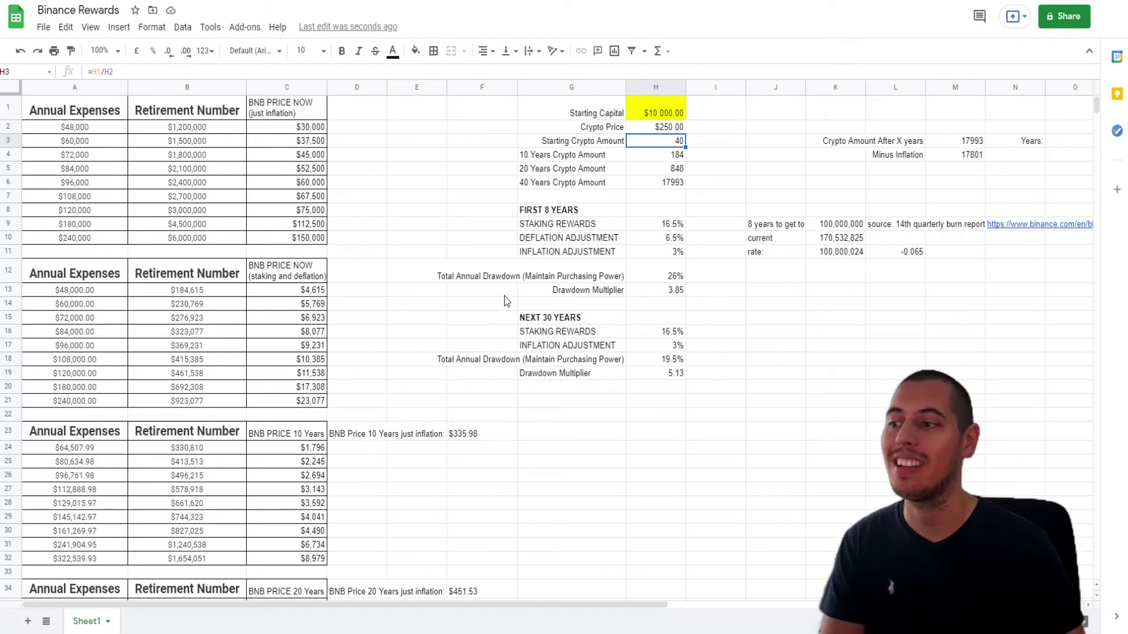
click(351, 435)
click(452, 436)
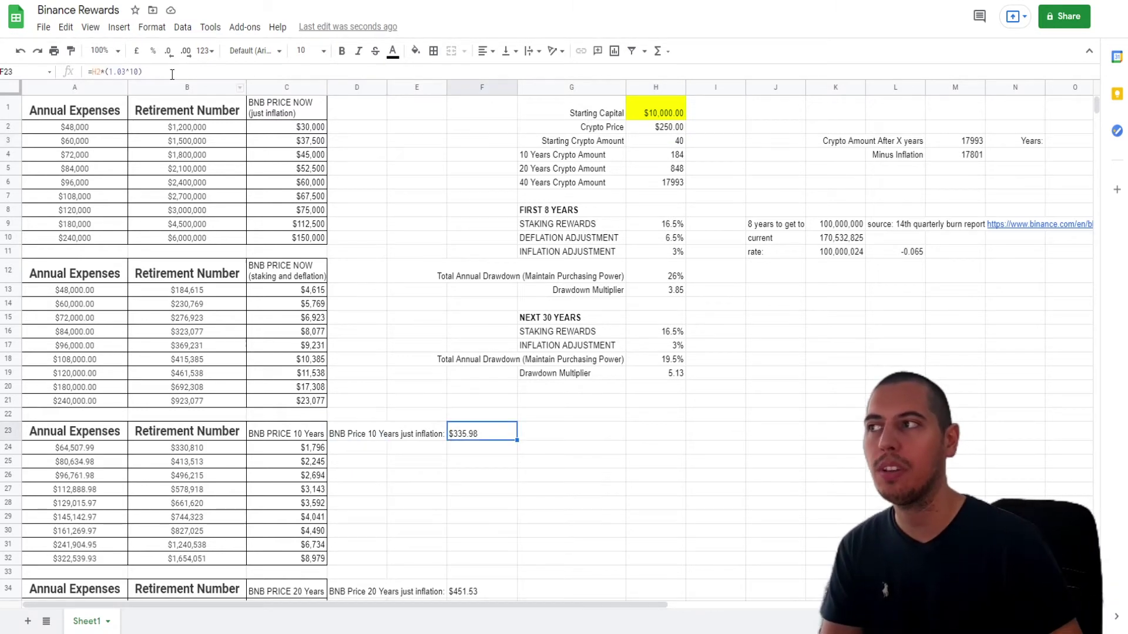
double_click(120, 71)
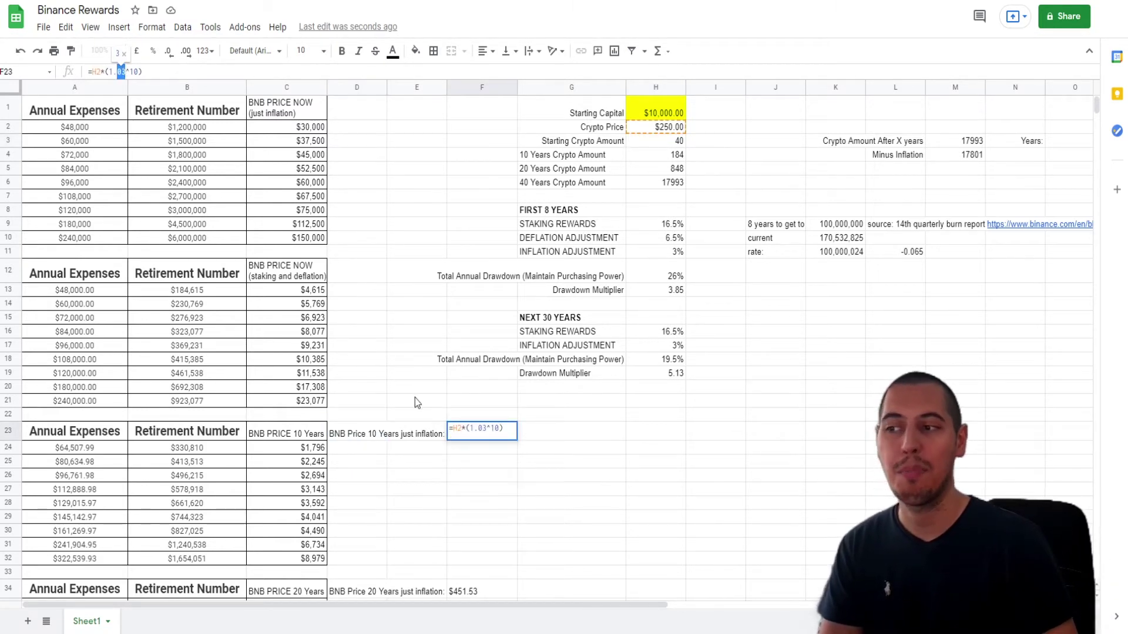
key(Escape)
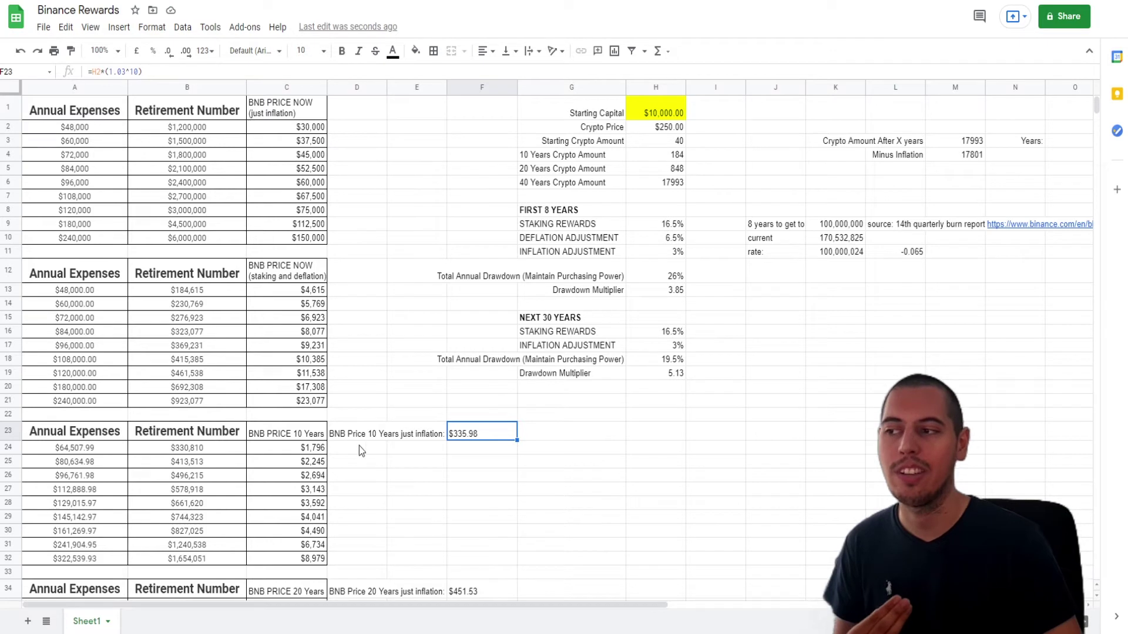
click(310, 450)
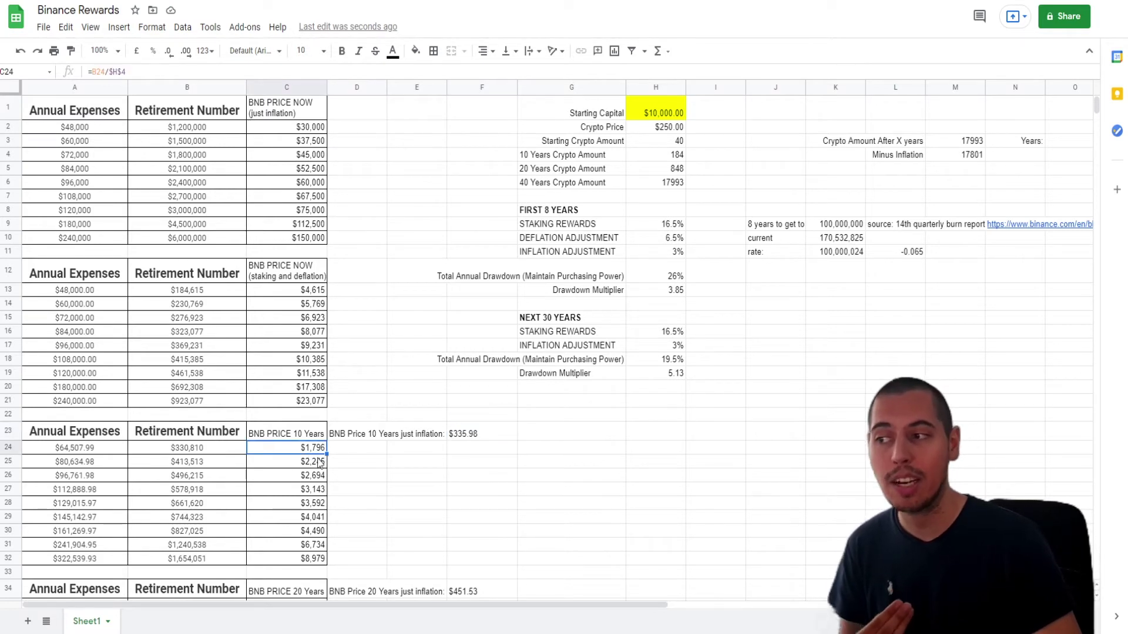
click(456, 437)
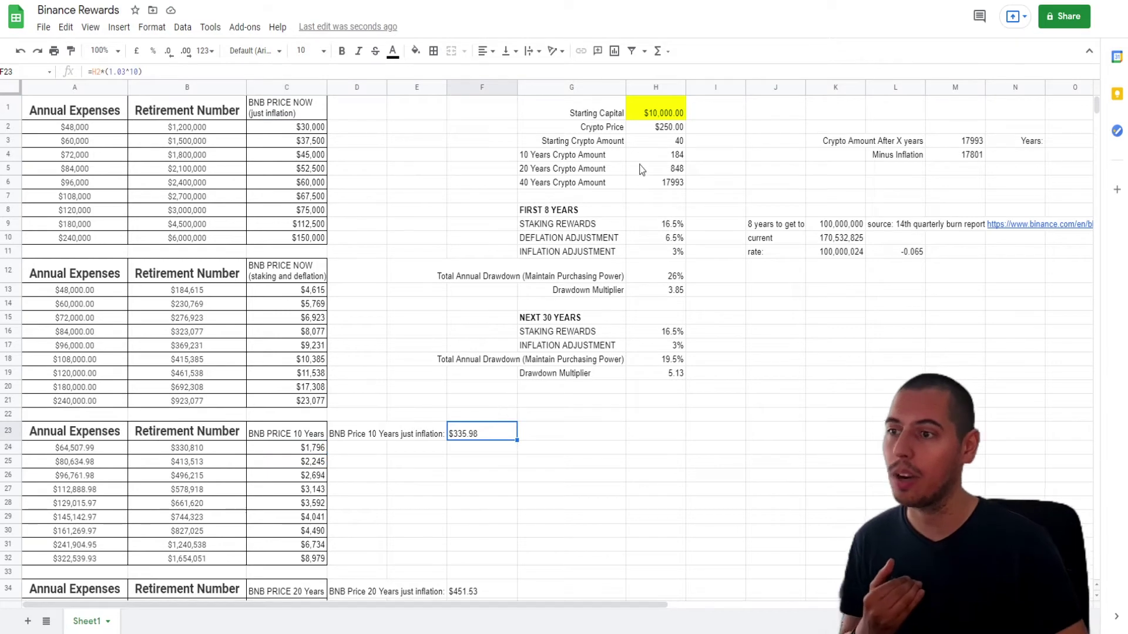
click(672, 130)
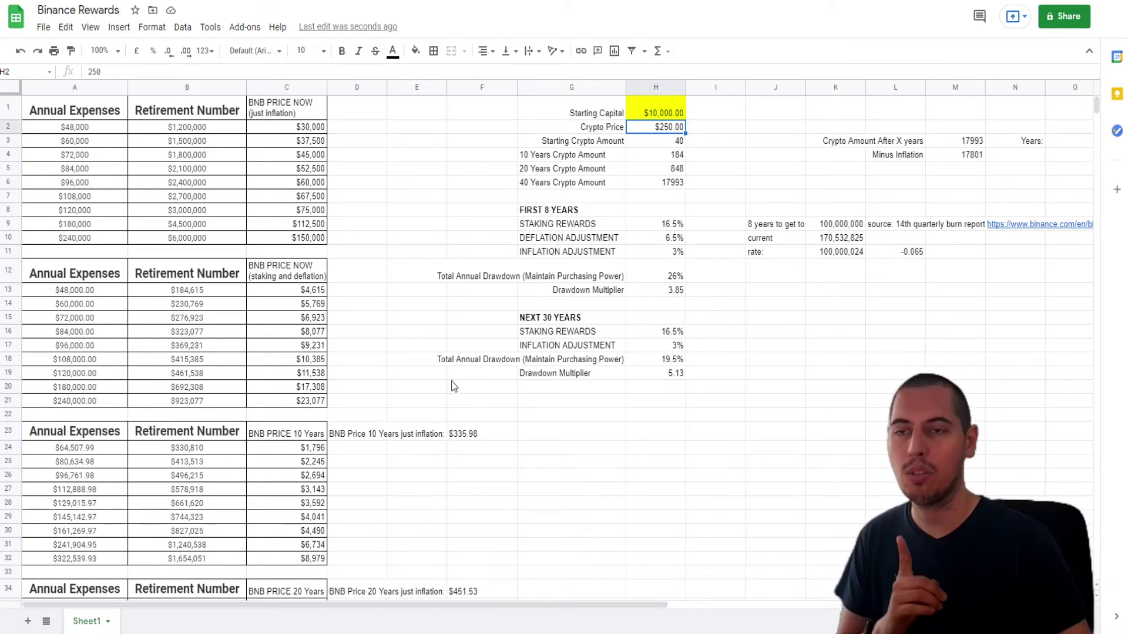
Compare the first required price in the BNB PRICE 20 Years table with the 20-year just-inflation price.
scroll(449, 382, down, 5)
click(282, 419)
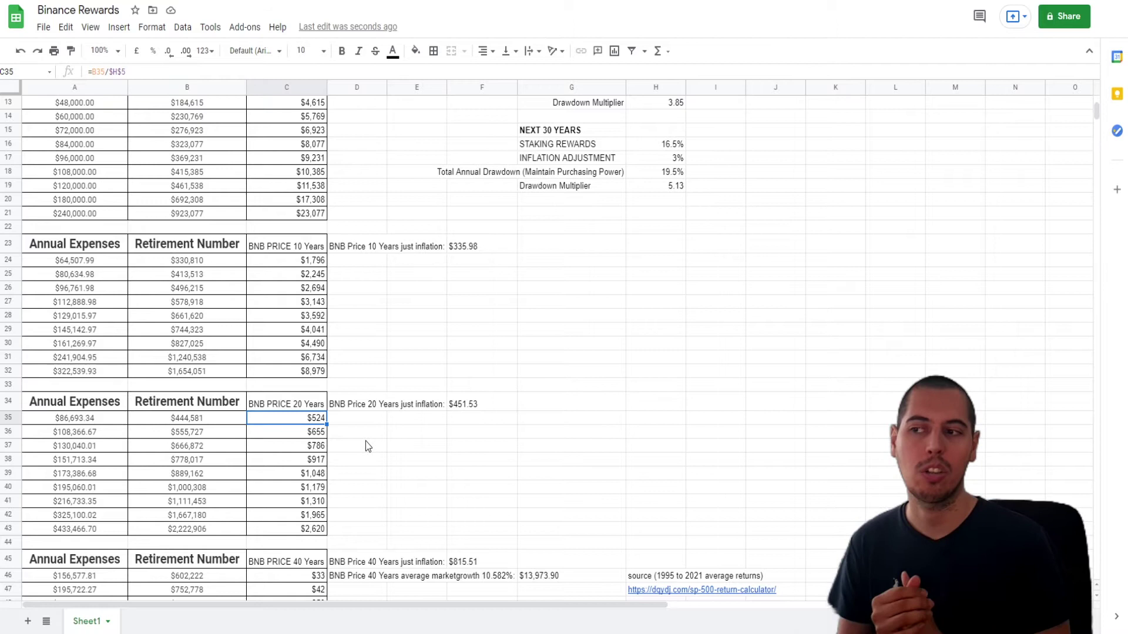
click(470, 405)
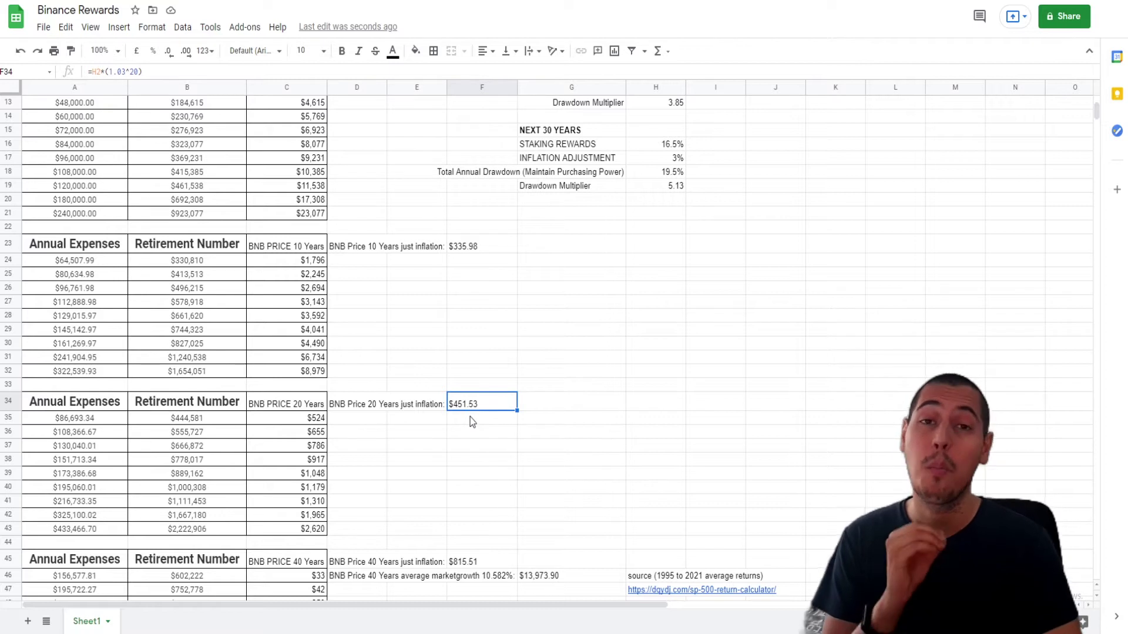
click(315, 420)
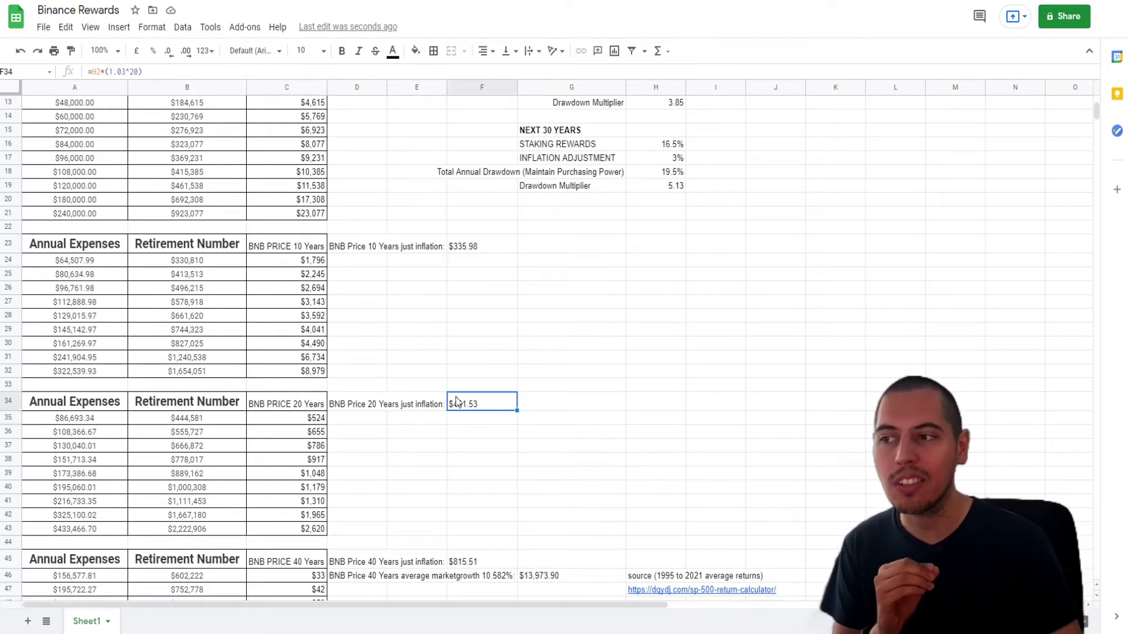
click(457, 402)
click(322, 419)
click(468, 405)
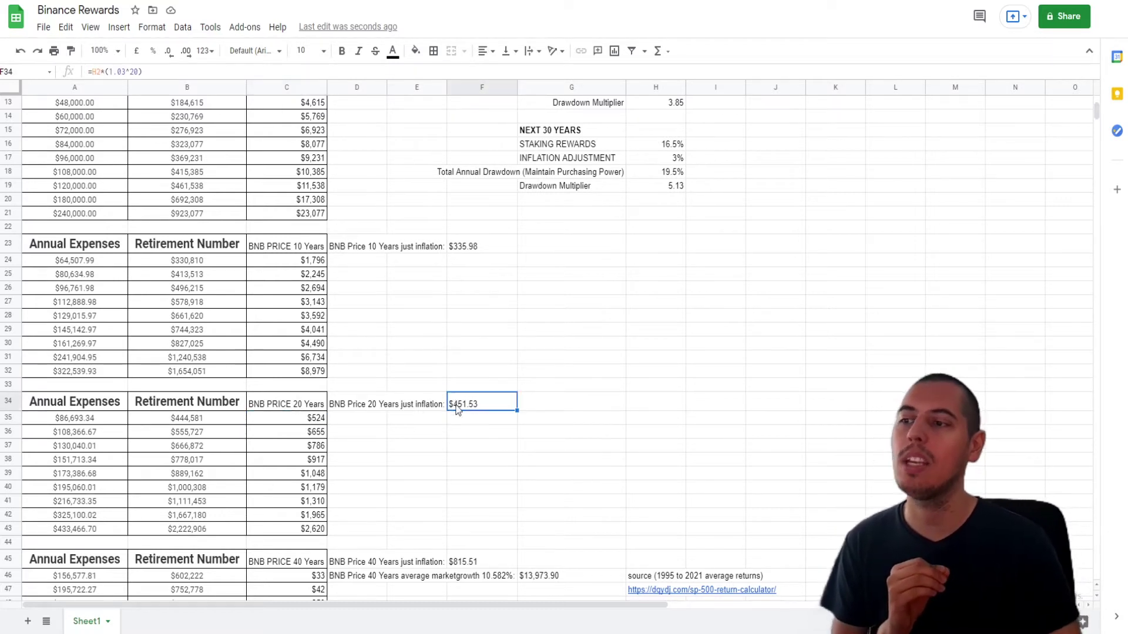
click(321, 420)
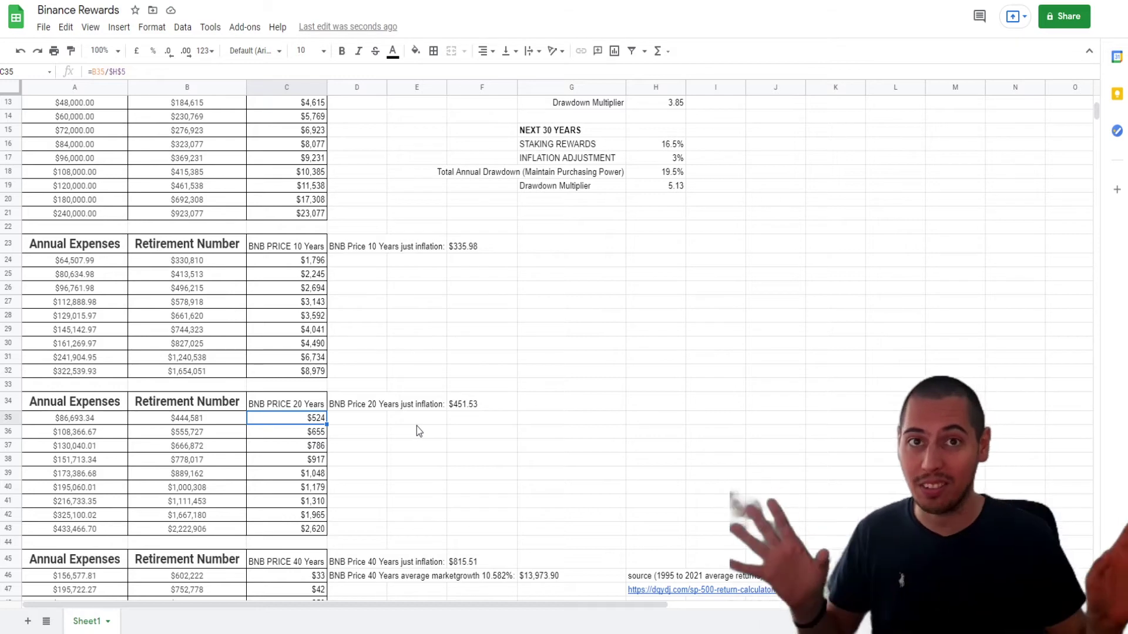
click(363, 406)
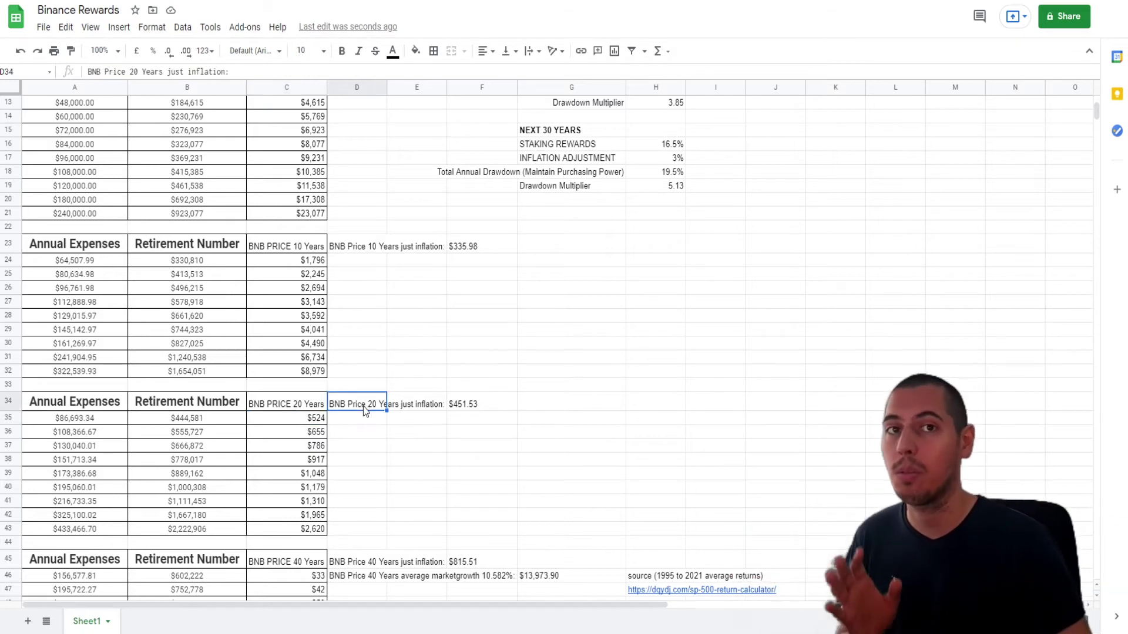
Compare the first required price in the BNB PRICE 40 Years table with the 40-year just-inflation price.
scroll(284, 421, down, 2)
scroll(282, 420, down, 3)
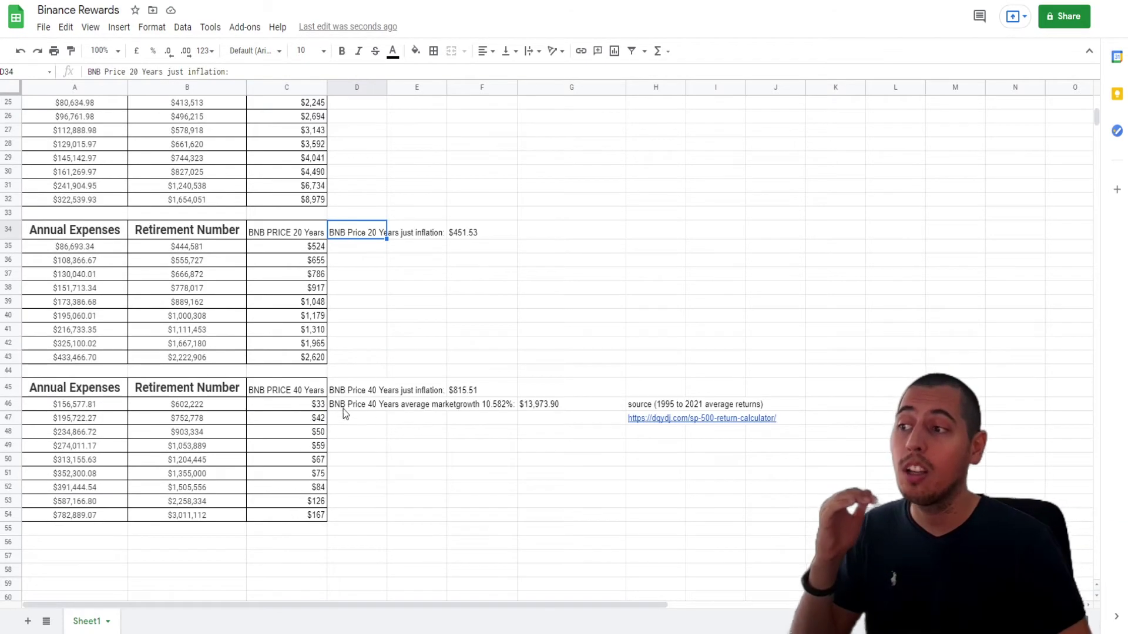
click(313, 405)
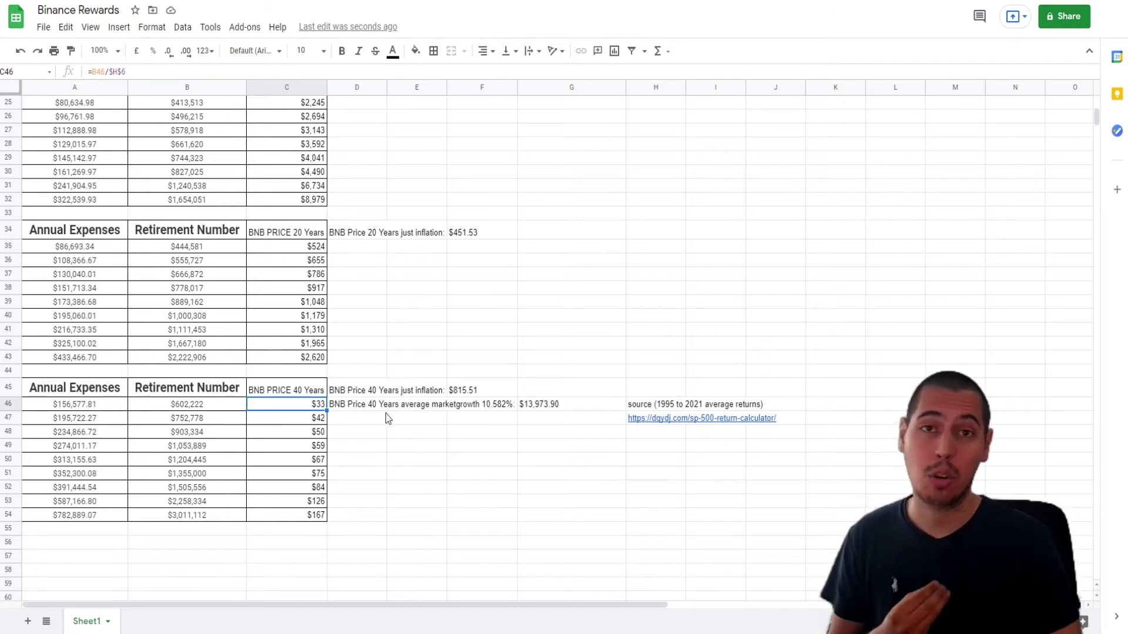
click(455, 392)
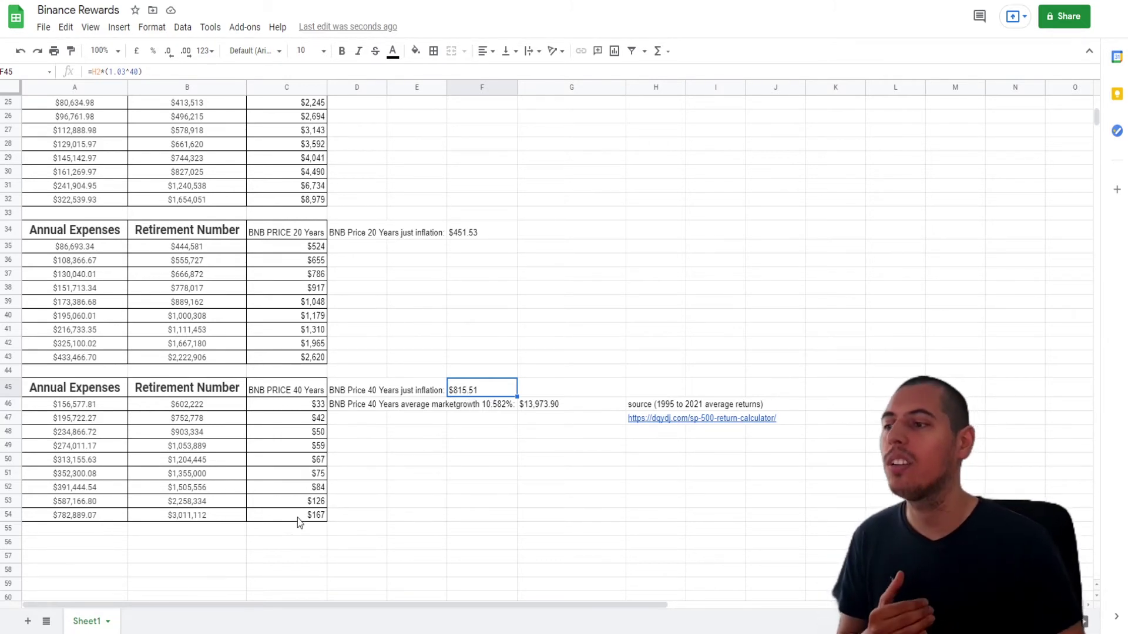
Compare the required BNB price for the highest annual expenses in the 40 Years table with the just-inflation price.
drag(299, 517, 306, 530)
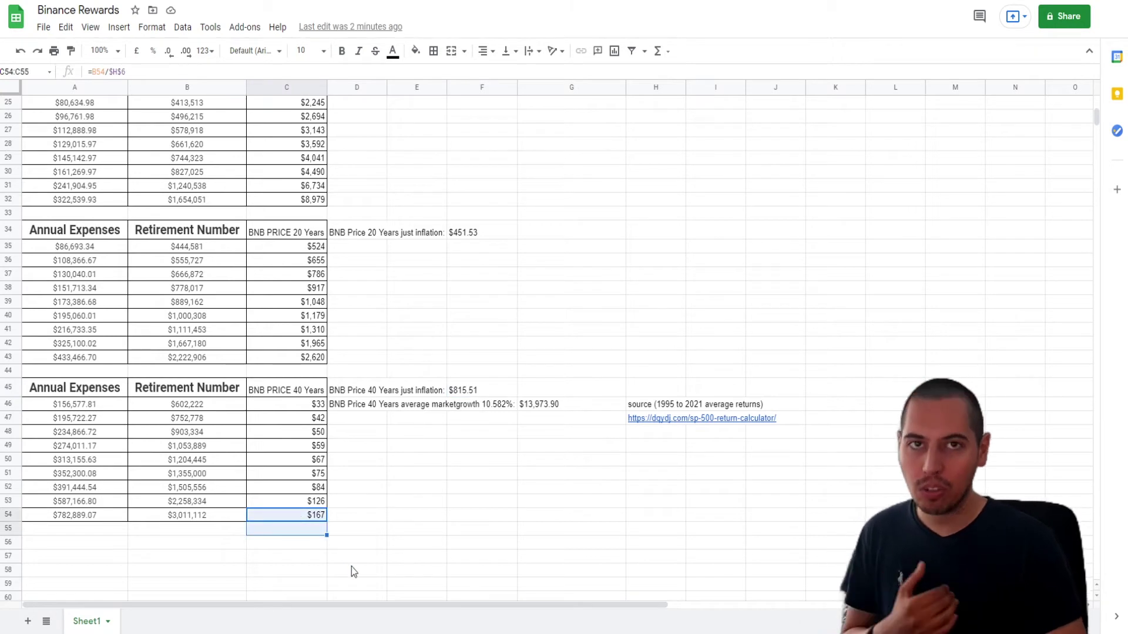
scroll(355, 561, down, 1)
click(148, 488)
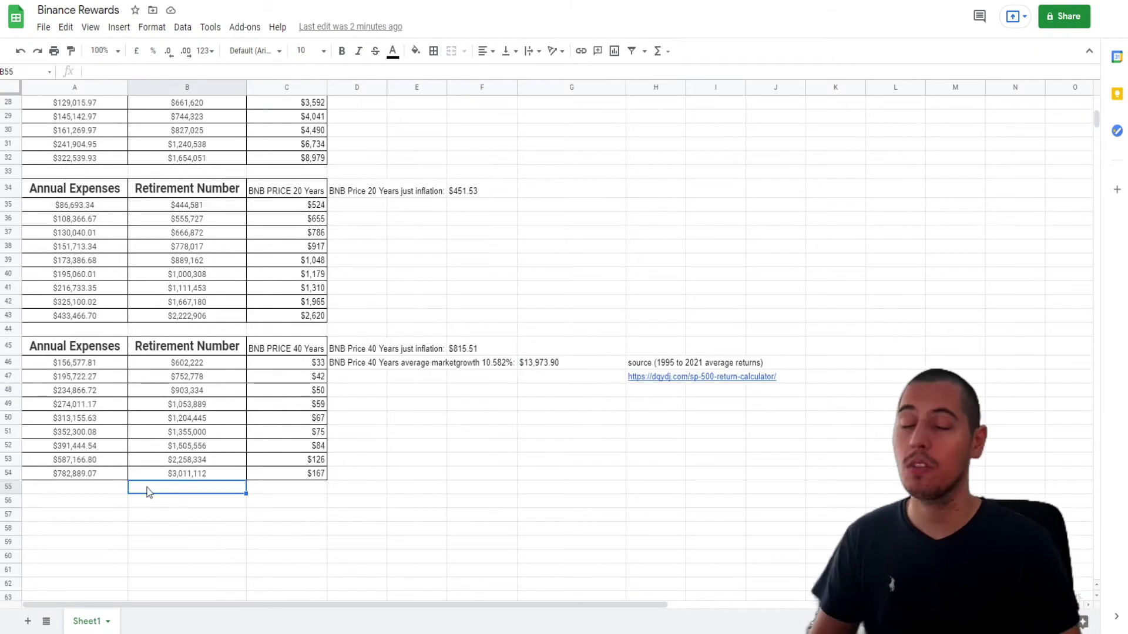
click(318, 476)
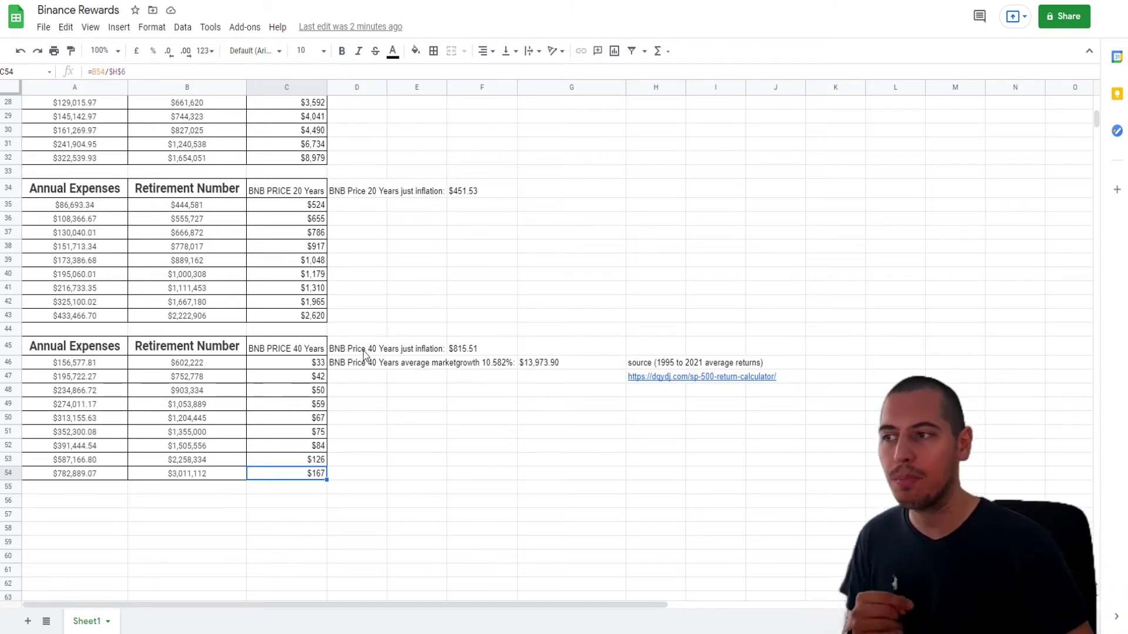
click(364, 351)
click(311, 476)
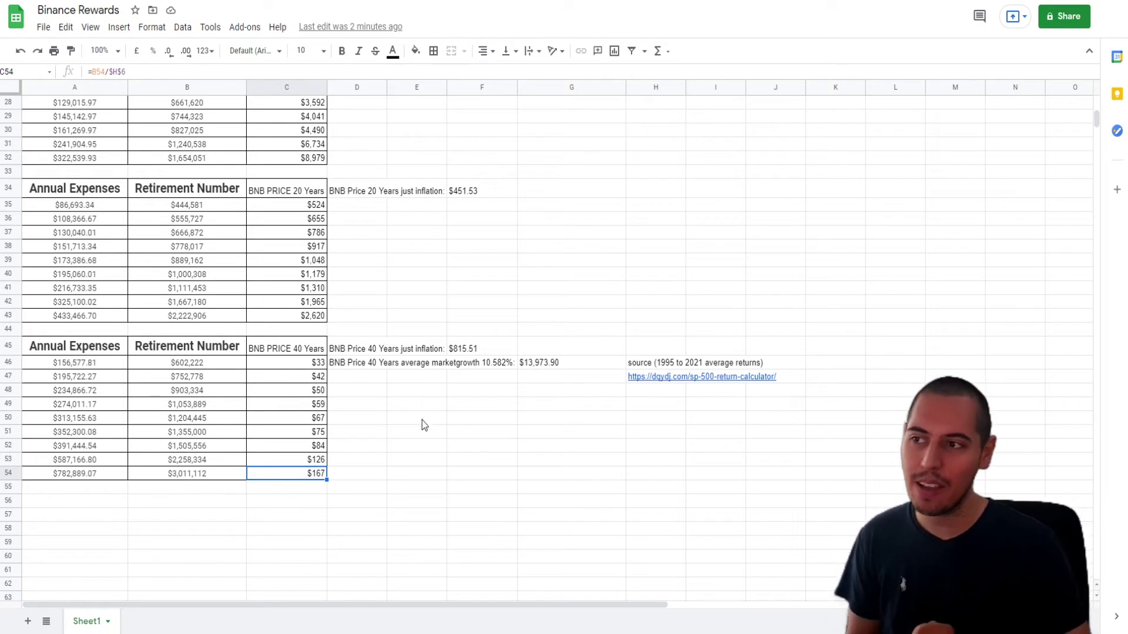
click(492, 348)
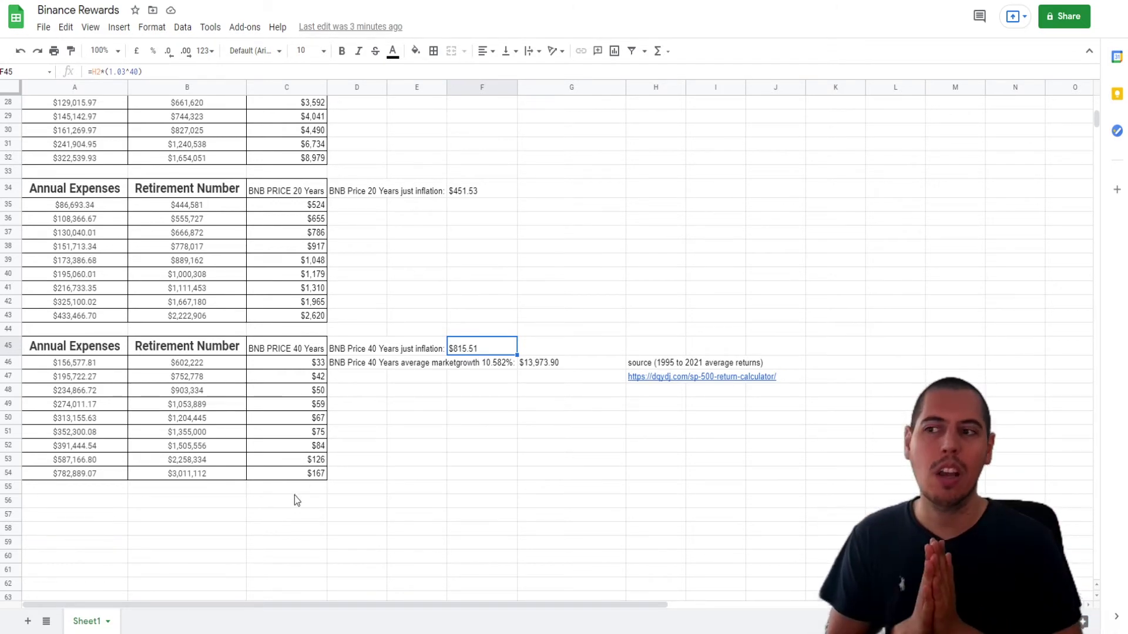
click(305, 479)
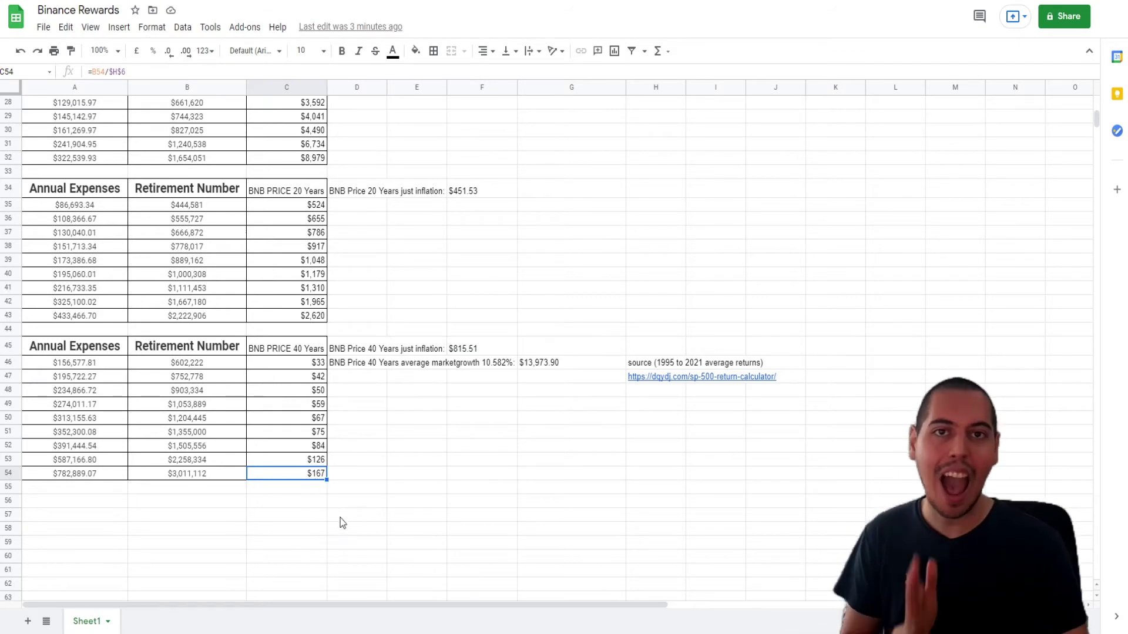
Calculate in C56 the 40-year just-inflation price divided by the highest-expense required price, using =F45/C54.
click(307, 506)
text(=)
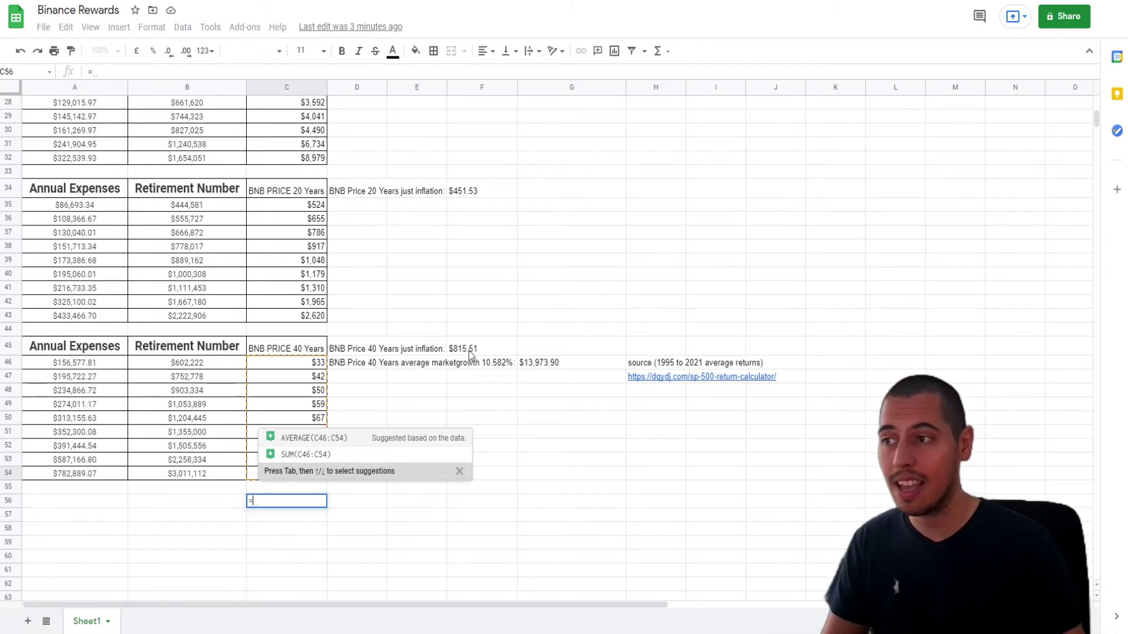
click(469, 351)
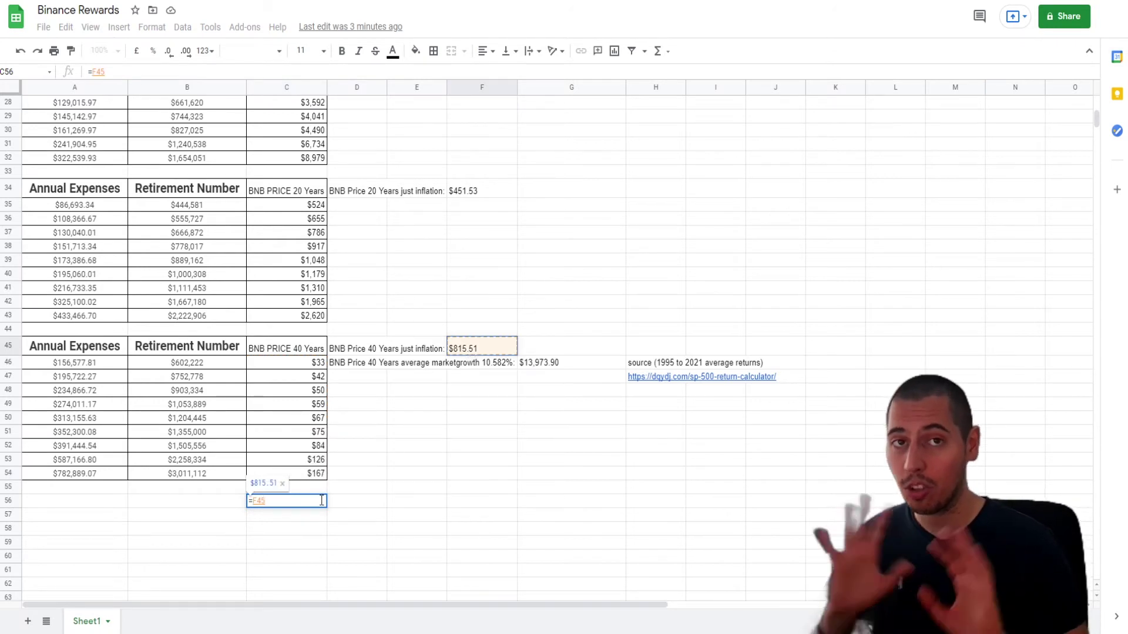
text(/)
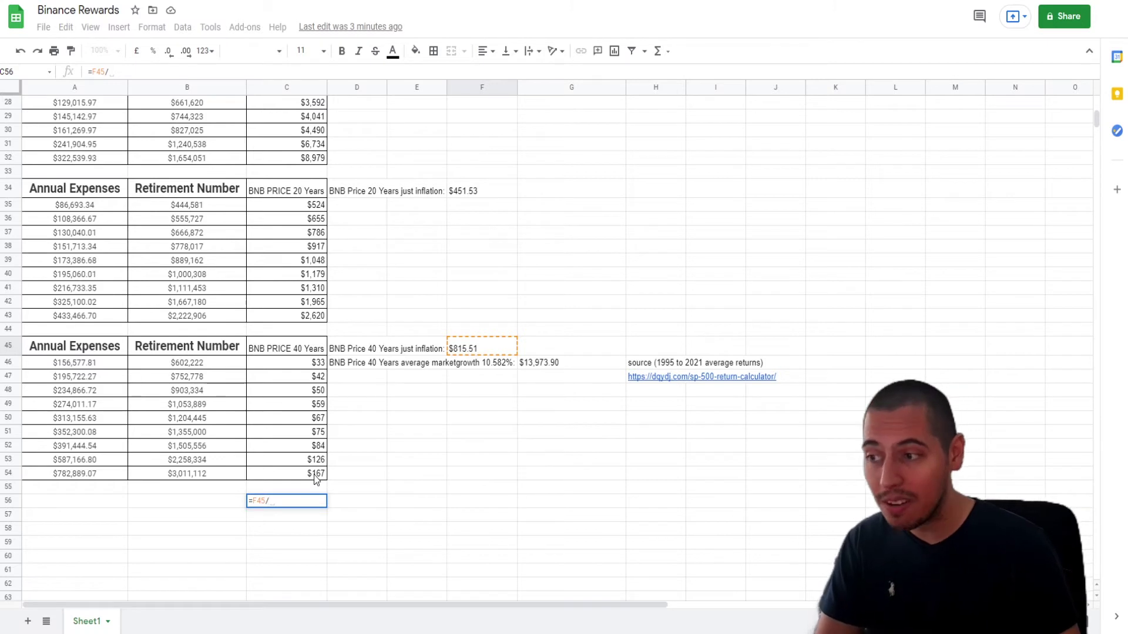
click(315, 474)
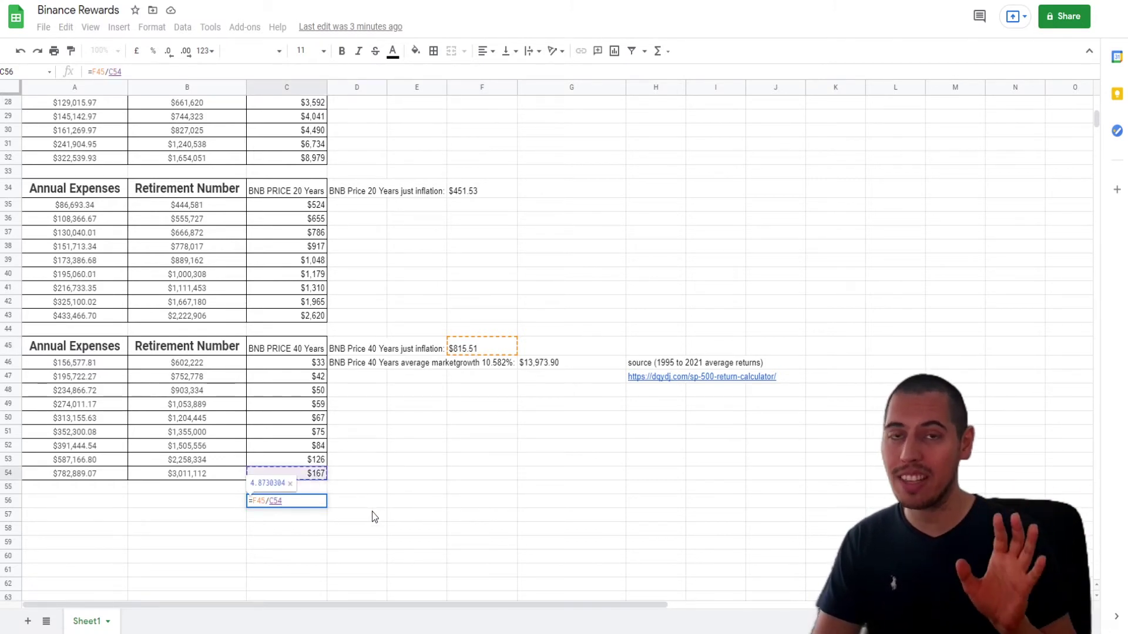
key(Return)
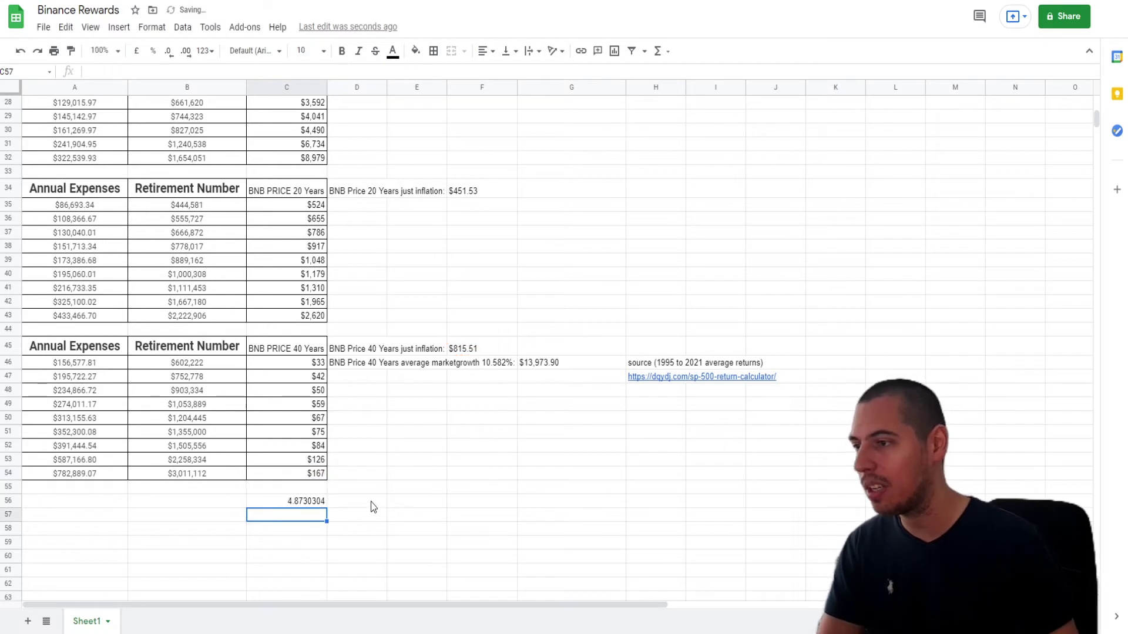
click(294, 504)
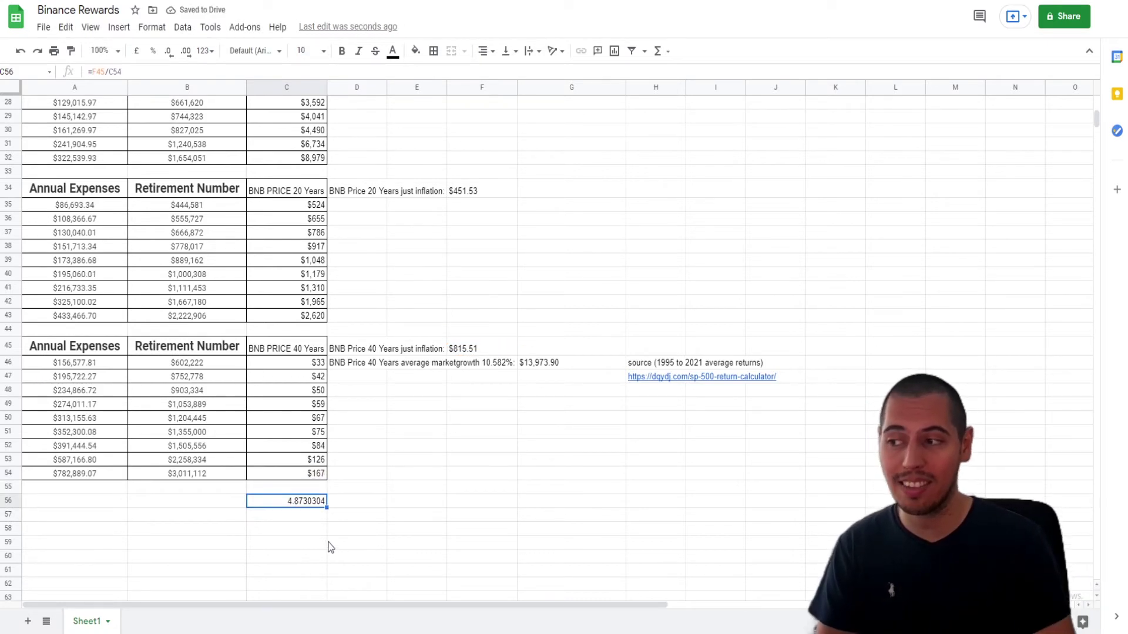
Calculate in C57 the affordable annual expenses by multiplying 240,000 by the ratio in C56.
click(299, 519)
text(=)
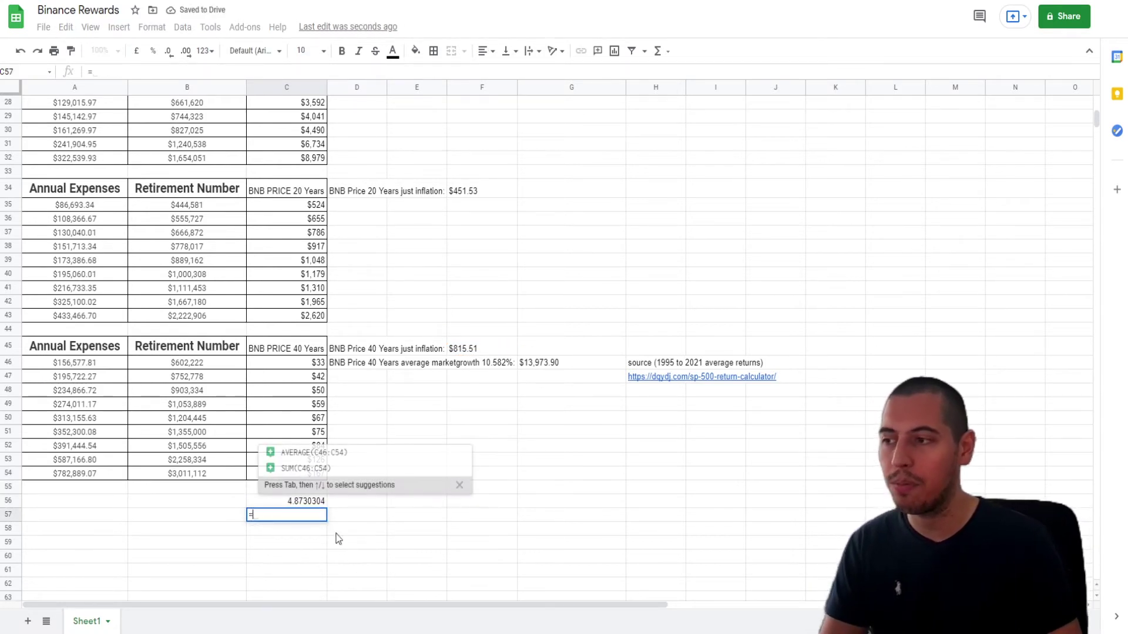
text(240,)
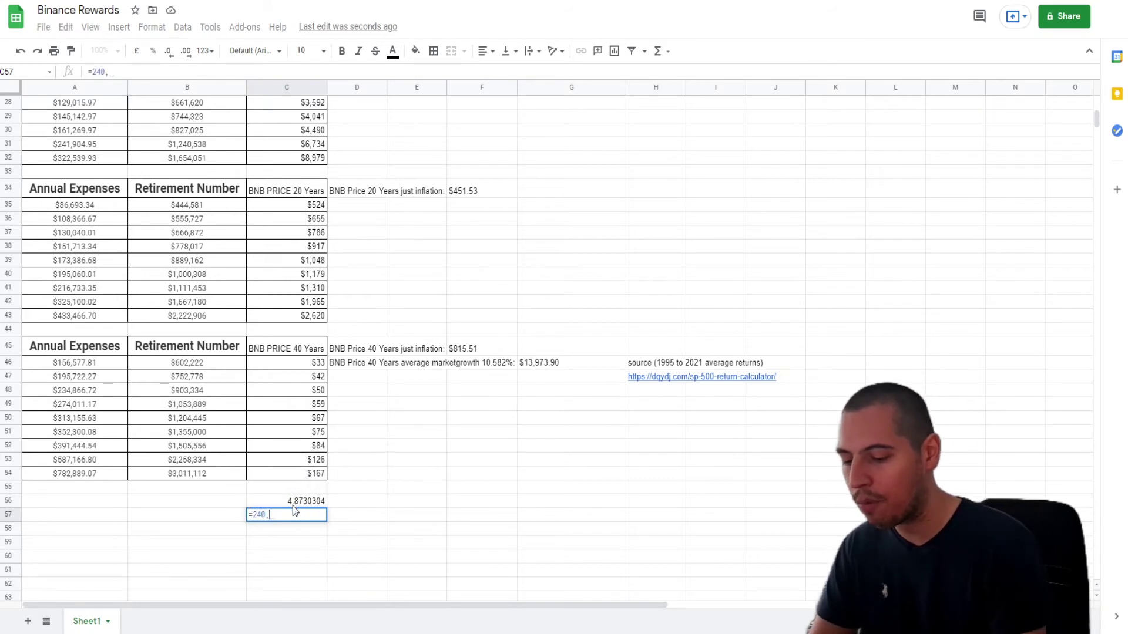
text(000)
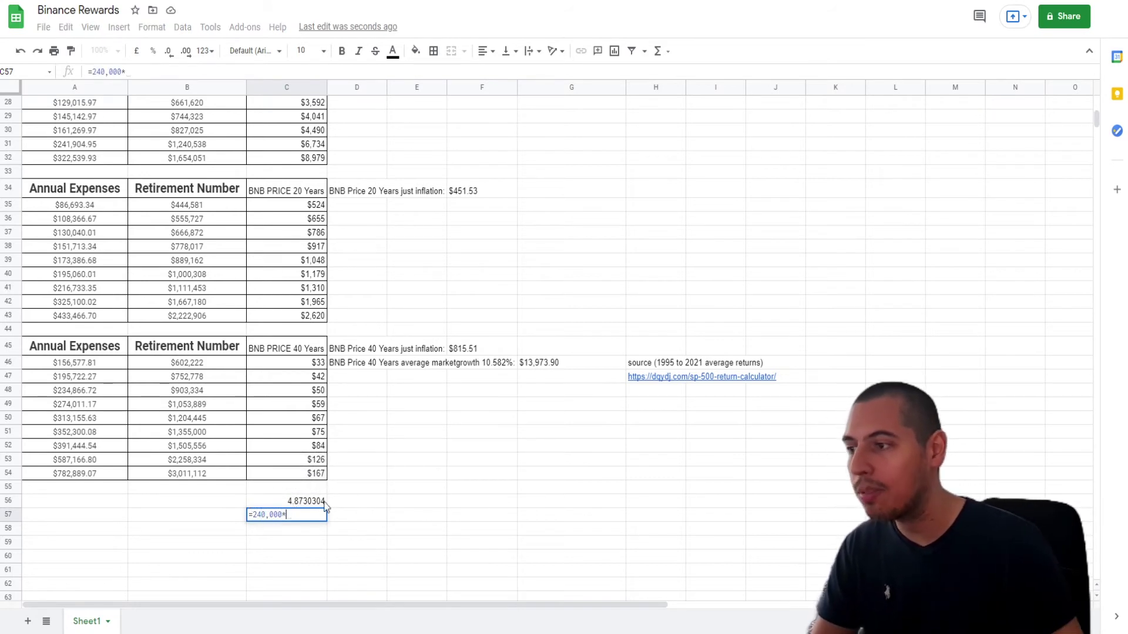
text(*)
click(307, 502)
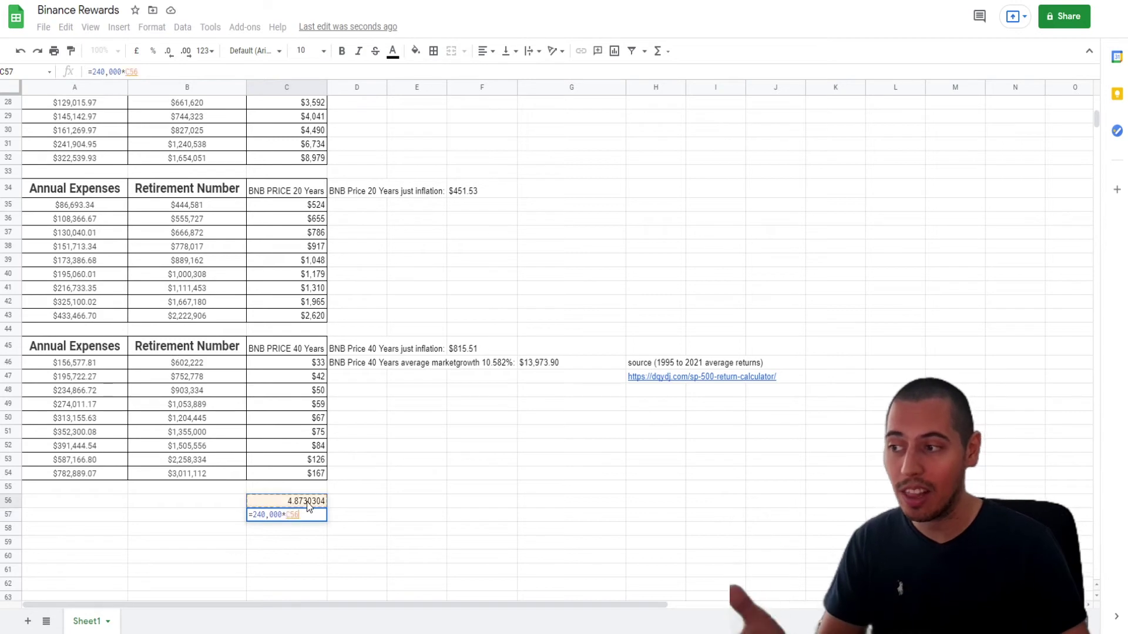
key(BackSpace)
key(Return)
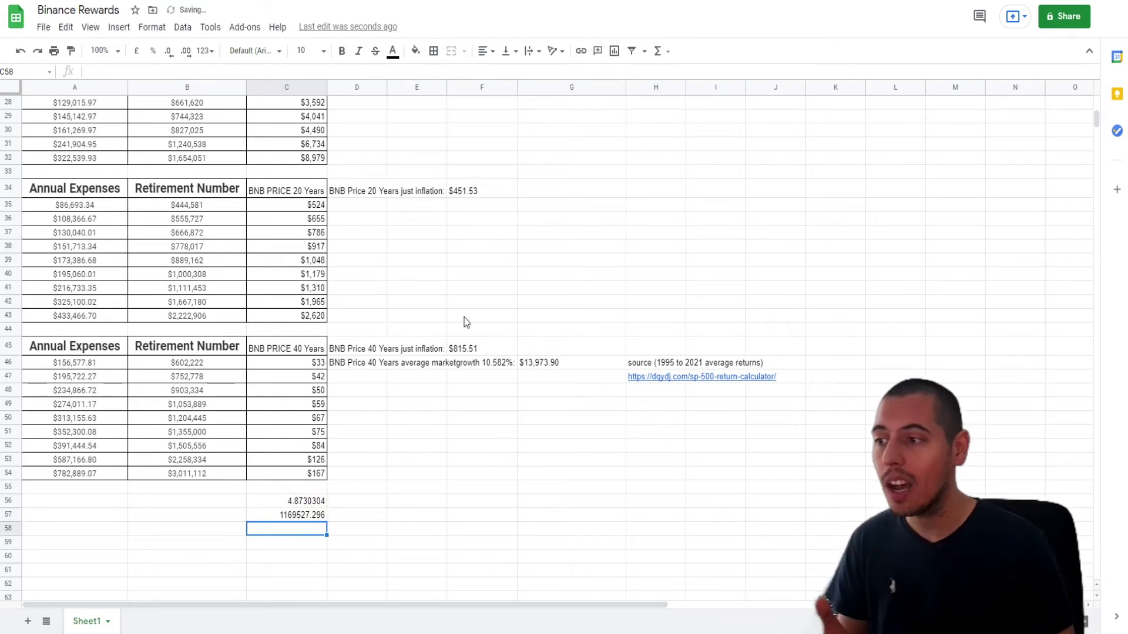
Format the result in C57 as dollar currency and fill the cell with yellow.
click(294, 521)
key(ctrl+shift+4)
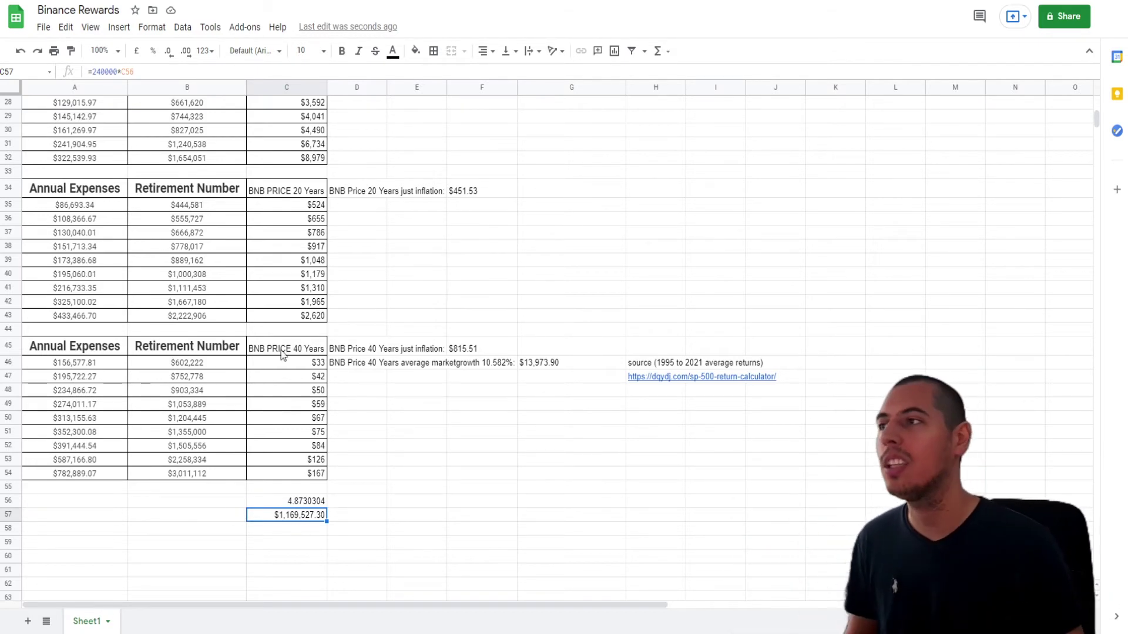
click(416, 51)
click(462, 121)
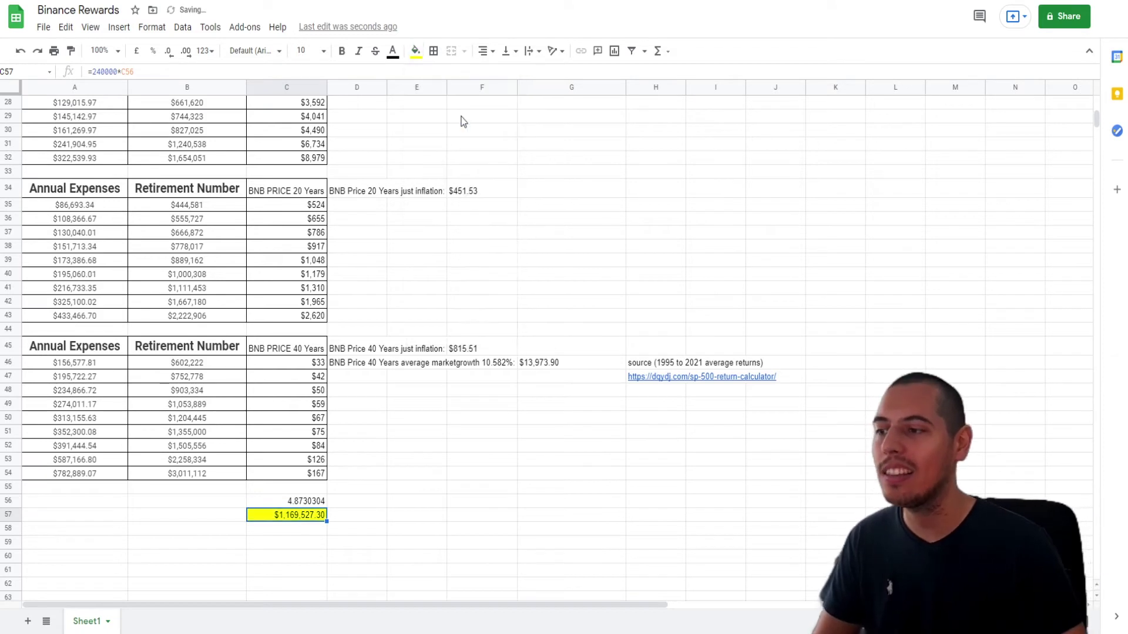
click(481, 445)
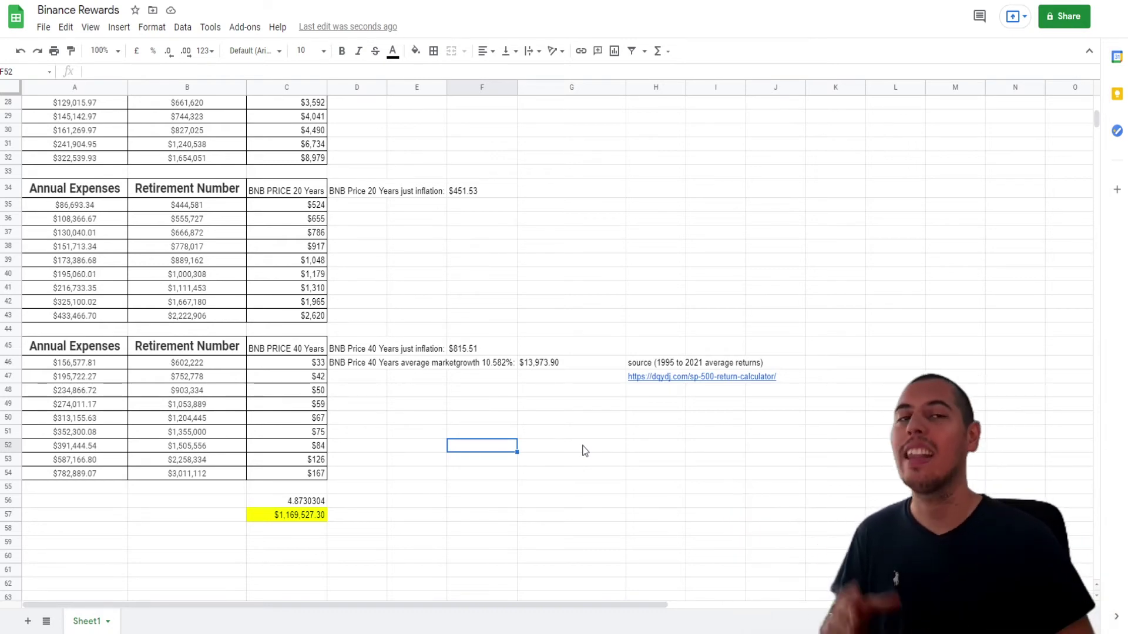
Compare the highlighted result in C57 with the starting capital in H1.
click(287, 515)
scroll(659, 235, up, 10)
click(656, 112)
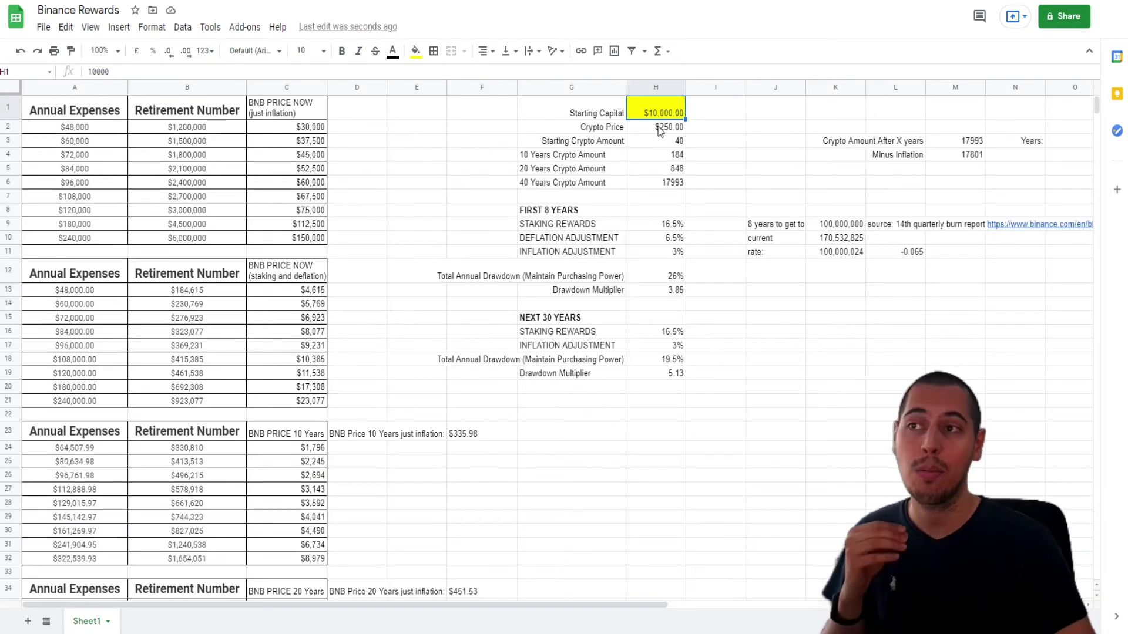
scroll(661, 114, down, 10)
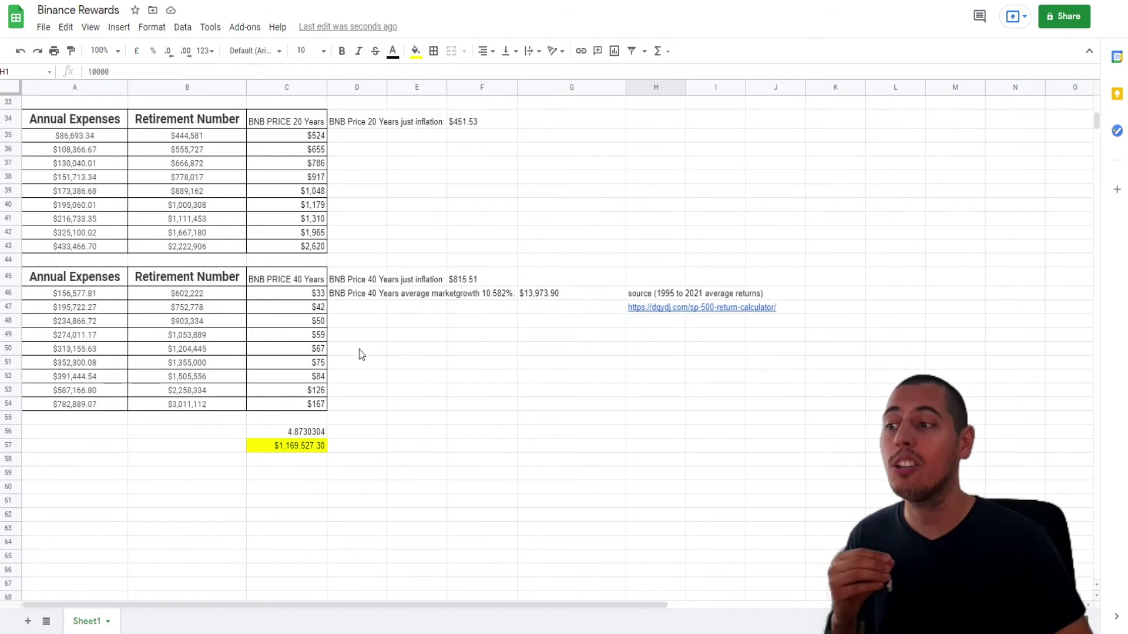
click(312, 449)
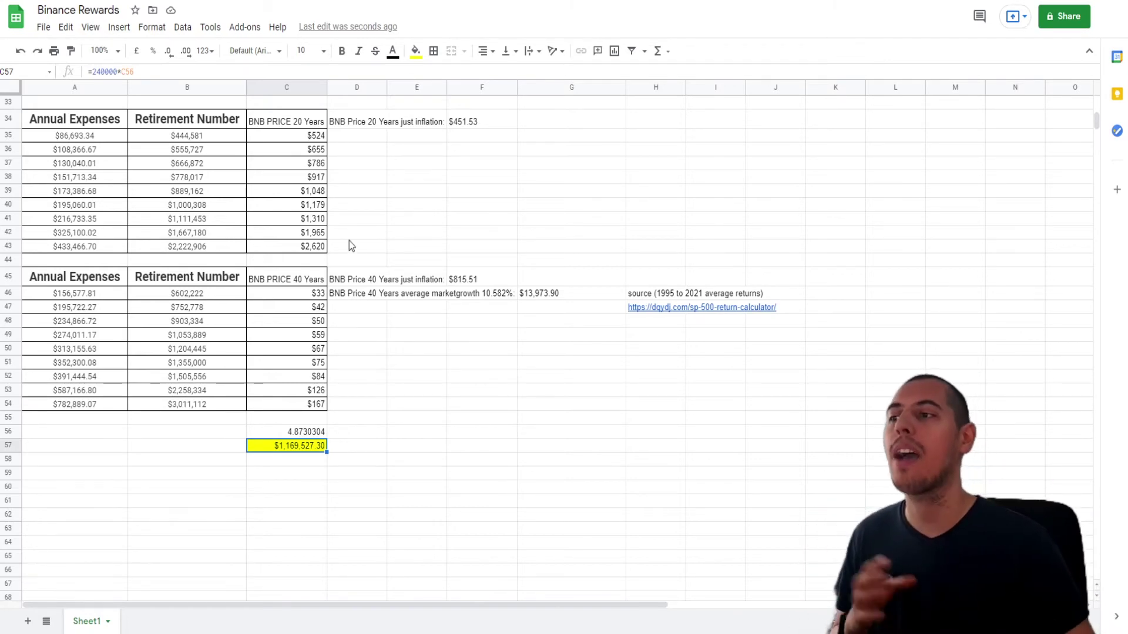
Set the starting capital in H1 to 1000 and check the recalculated result in C57.
click(306, 282)
scroll(602, 371, up, 10)
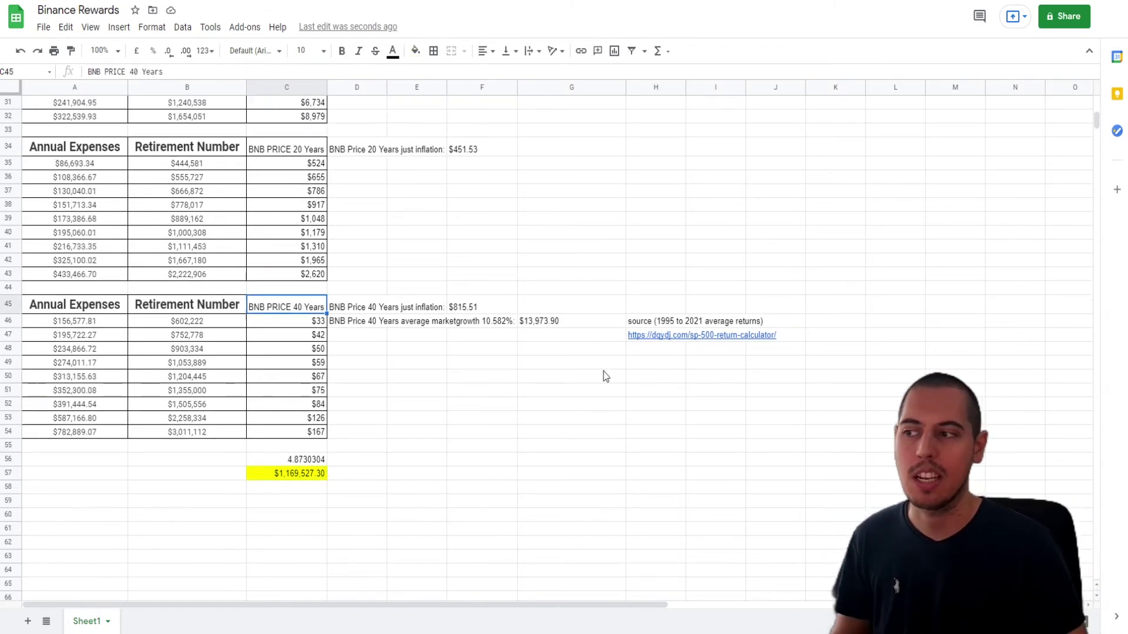
click(667, 114)
text(1000)
key(Return)
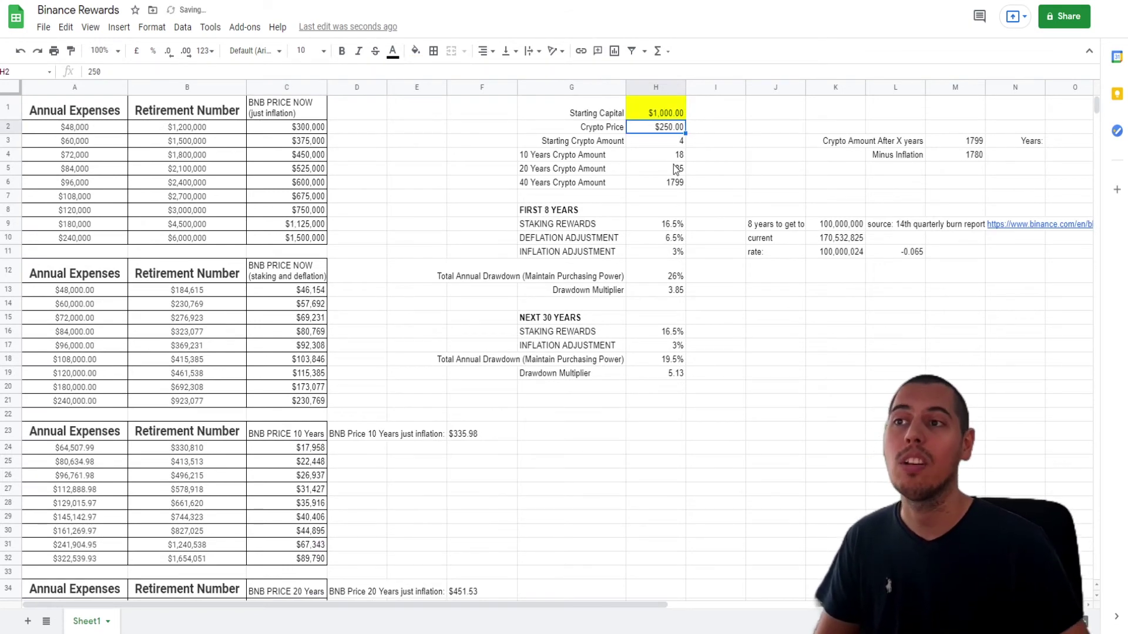
scroll(505, 317, down, 8)
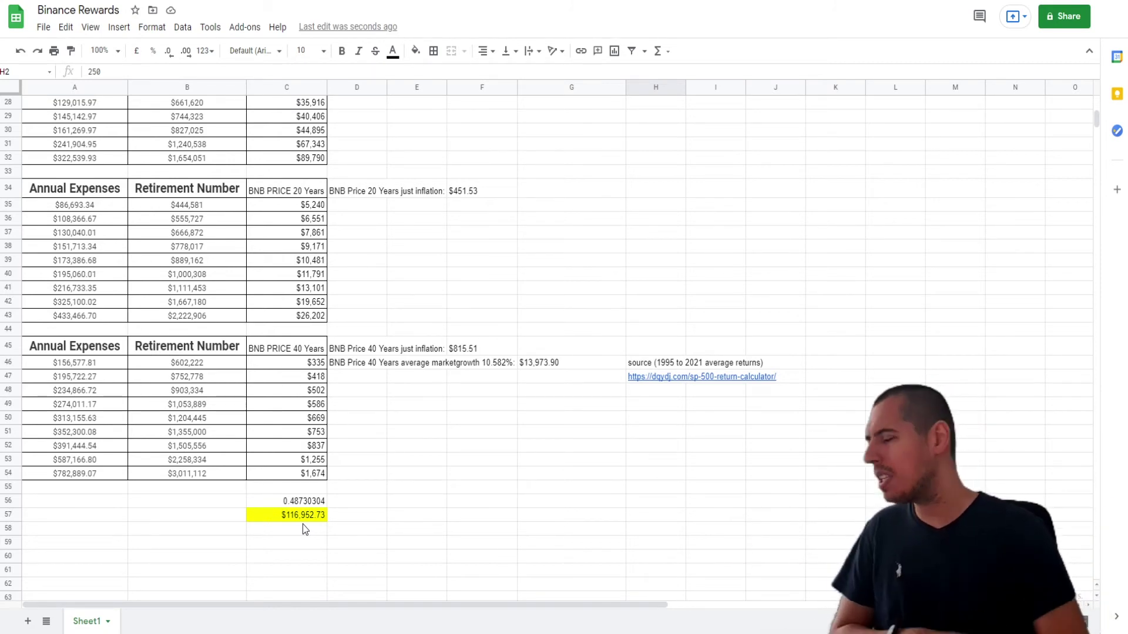
click(608, 318)
Set the starting capital in H1 to 500 and check the recalculated result in C57.
scroll(615, 283, up, 10)
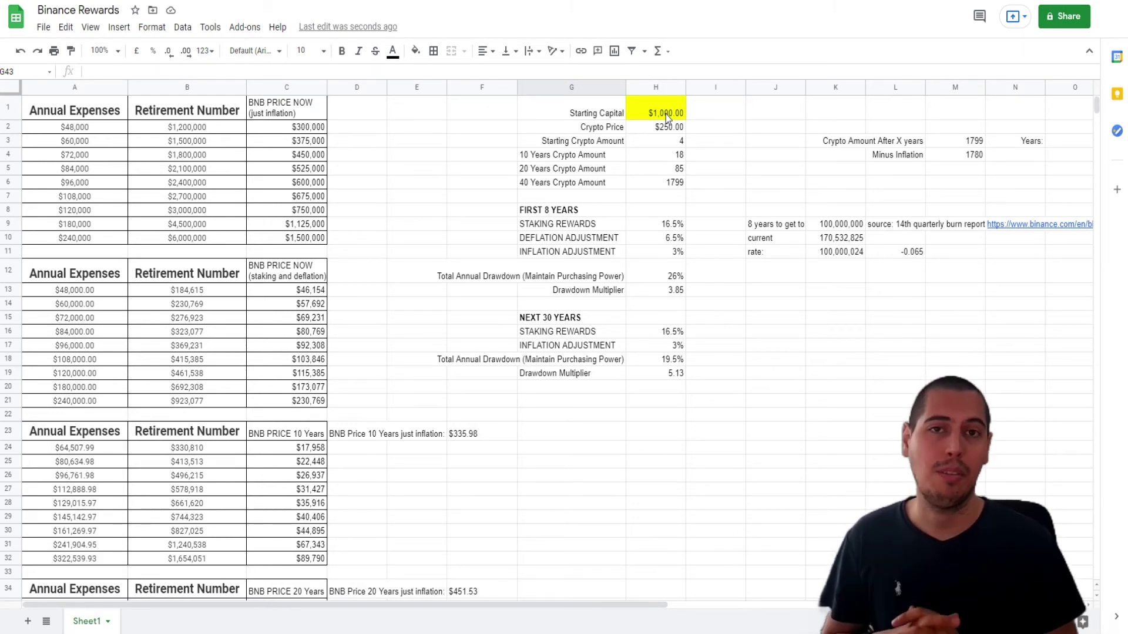
click(664, 114)
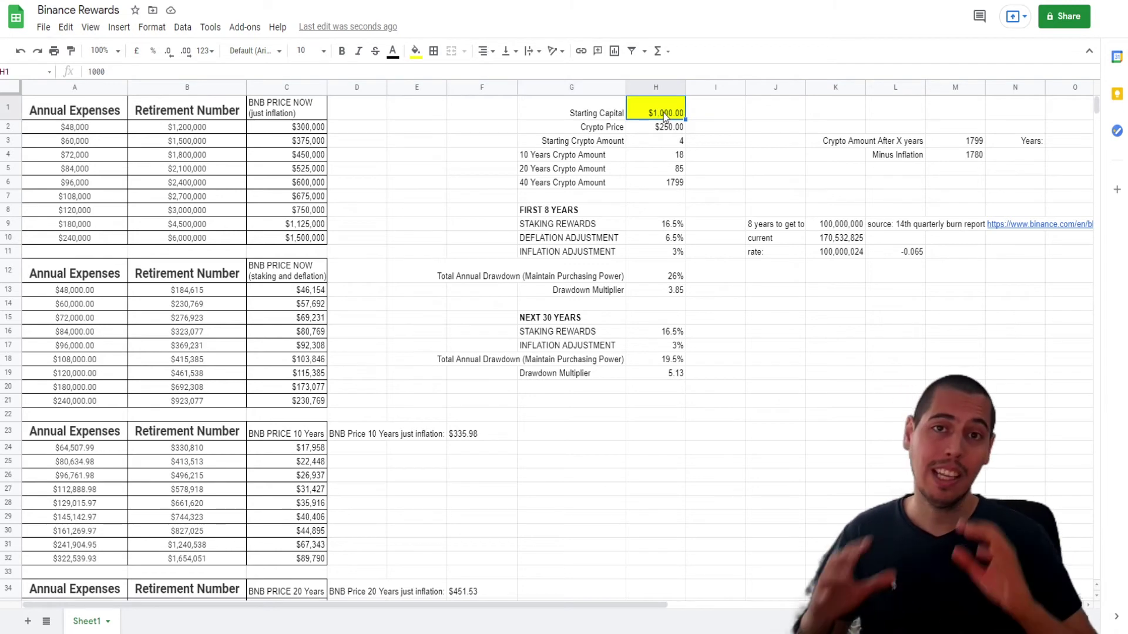
text(500)
key(Return)
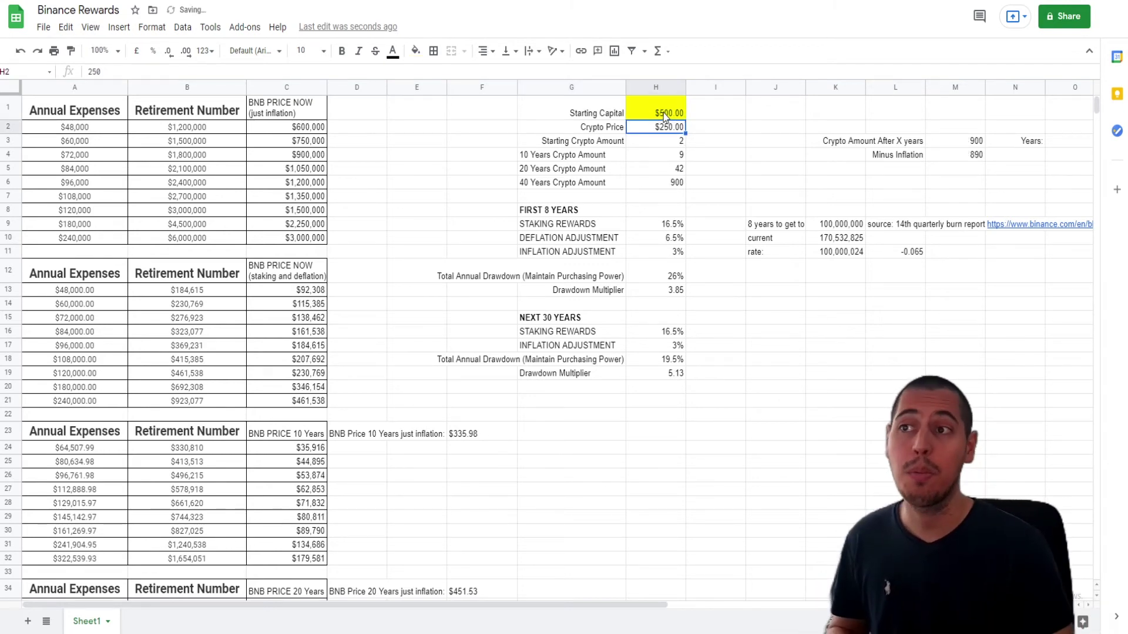
scroll(642, 273, down, 12)
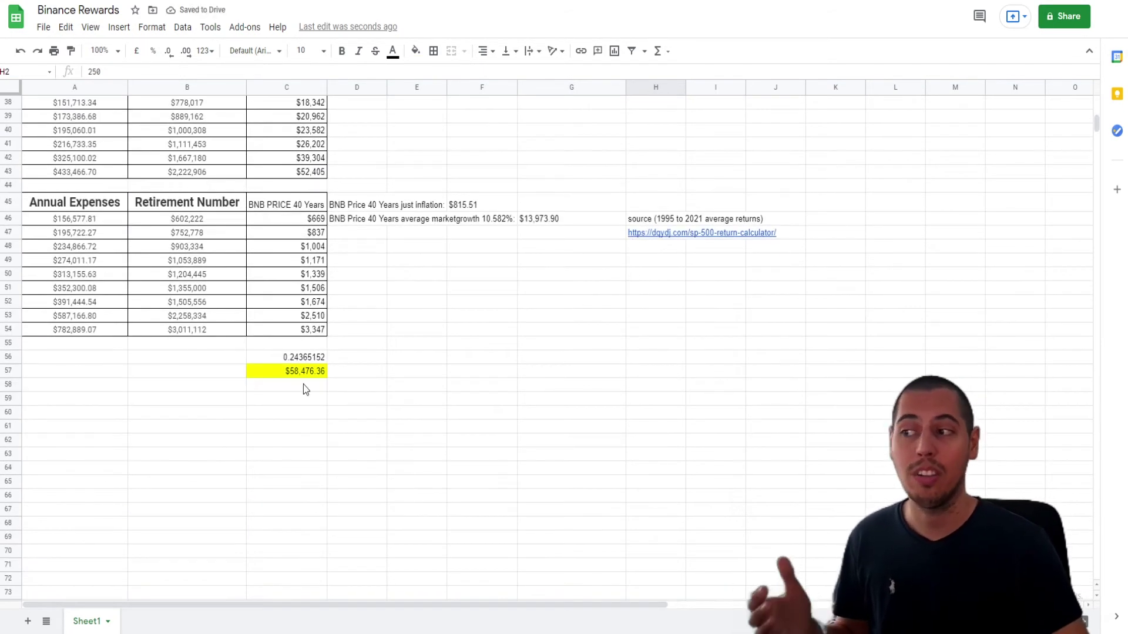
click(302, 374)
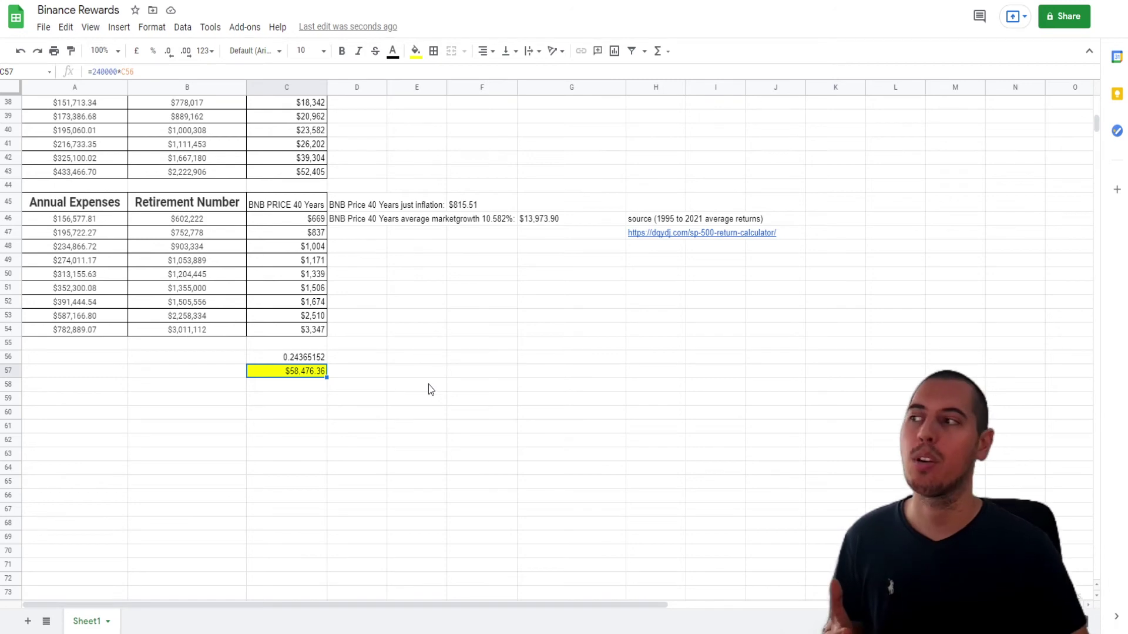
Compare the lowest current annual expenses and the starting capital with the result in C57.
scroll(428, 380, up, 12)
click(45, 126)
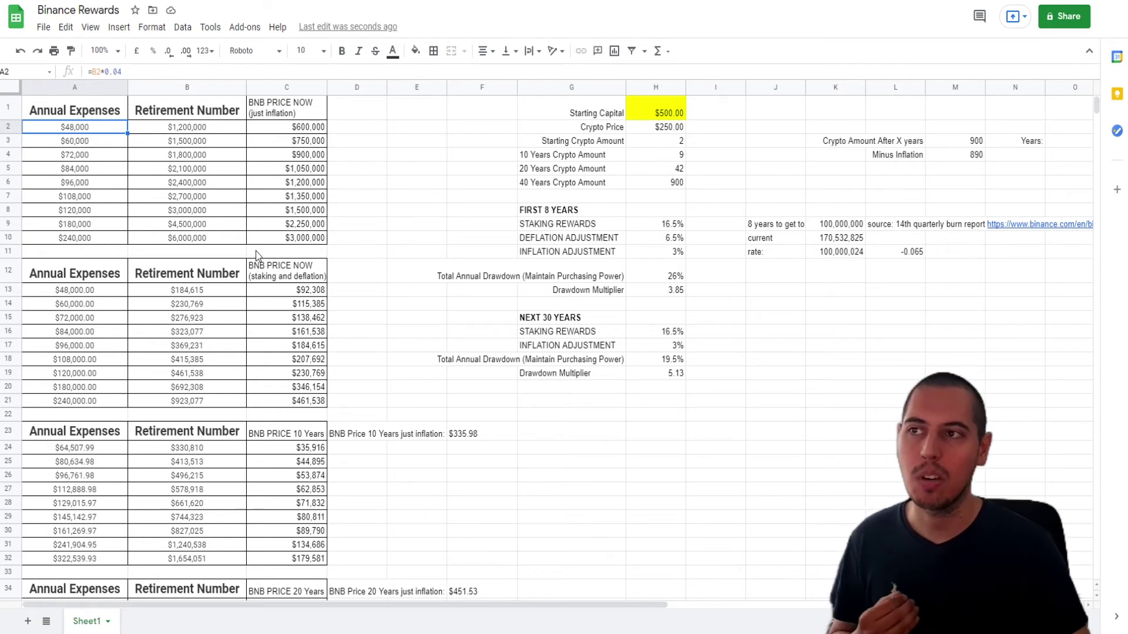
click(666, 117)
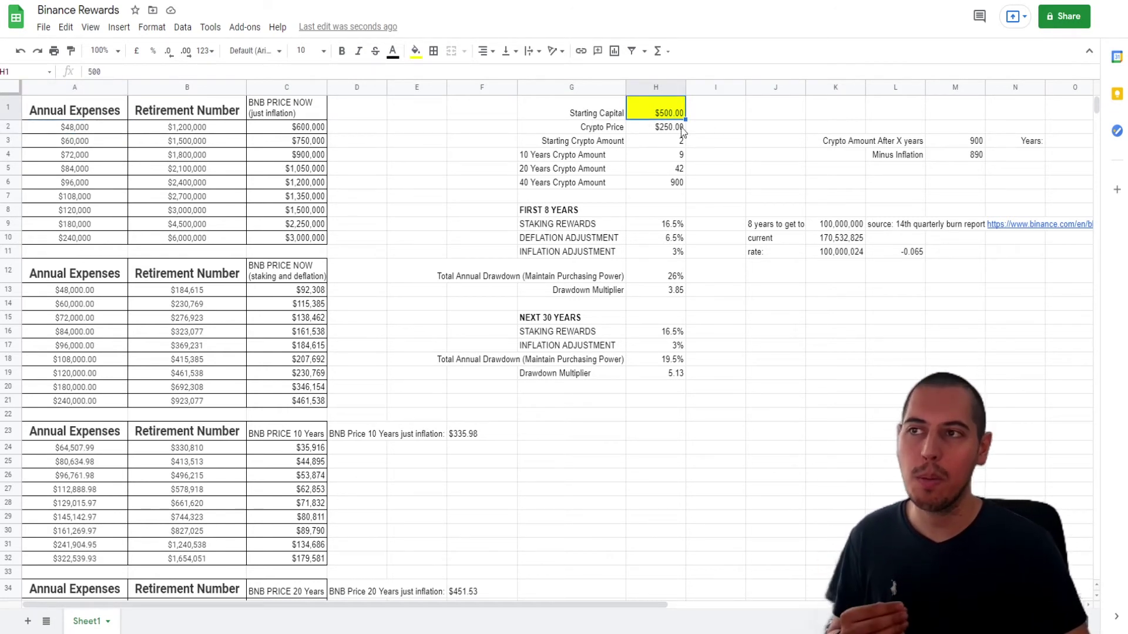
scroll(531, 327, down, 10)
click(297, 400)
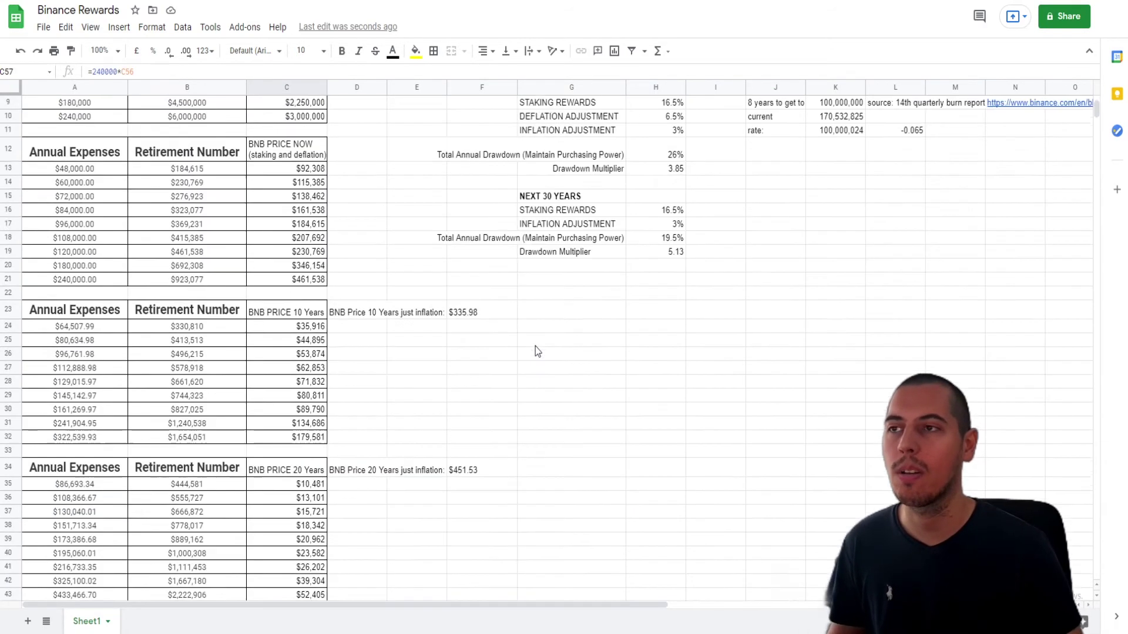
Set the starting capital in H1 to 420 and check the recalculated result in C57.
scroll(713, 226, down, 4)
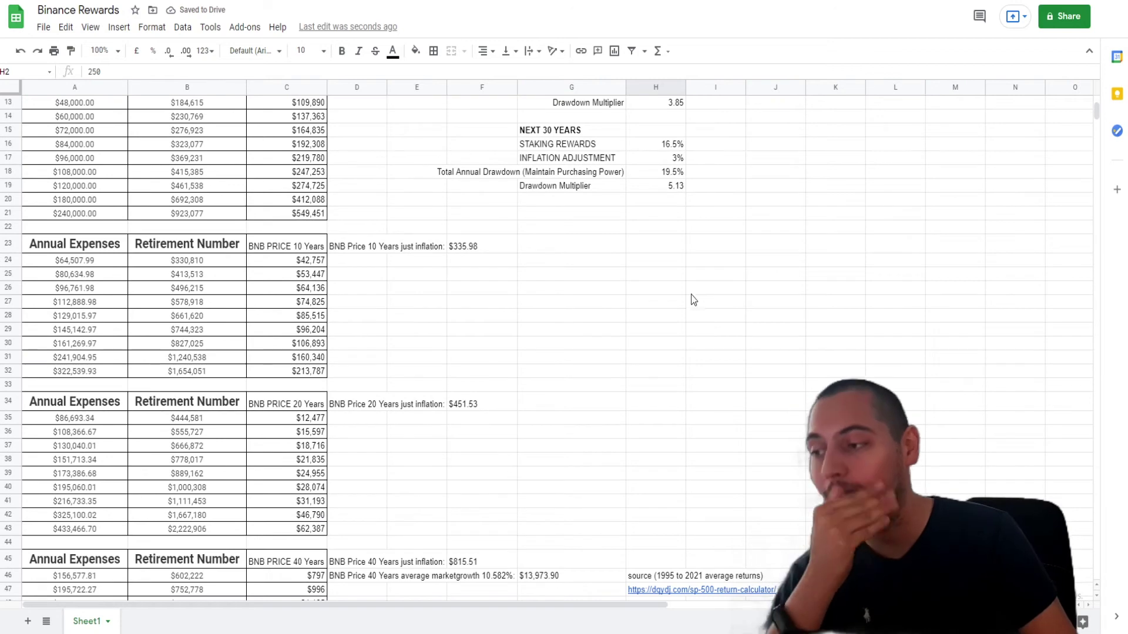
scroll(692, 297, down, 4)
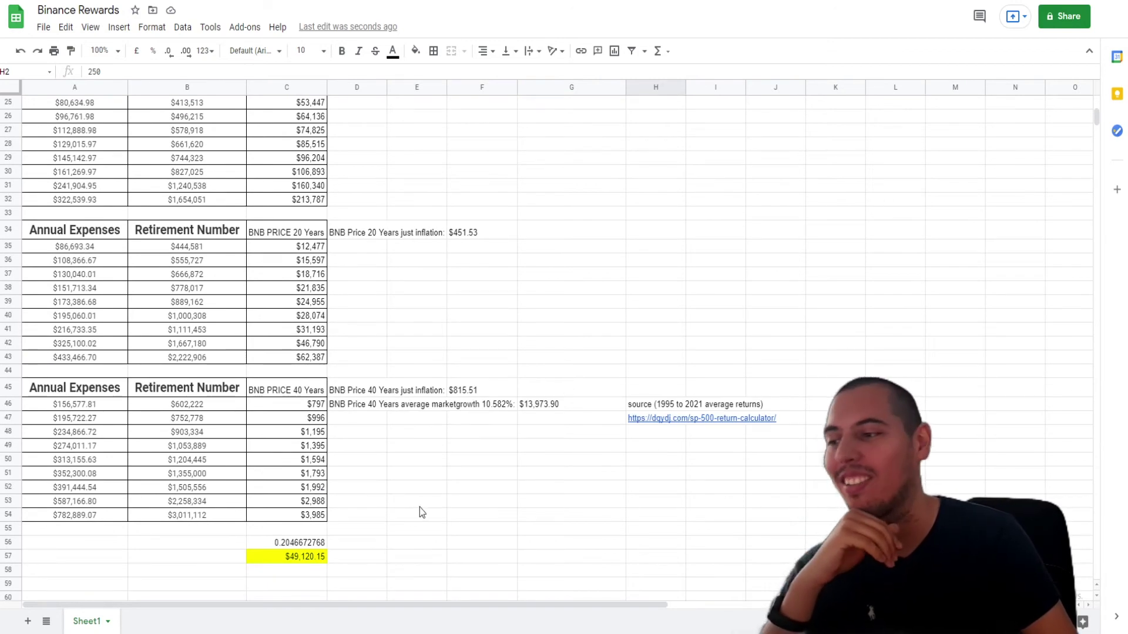
click(302, 558)
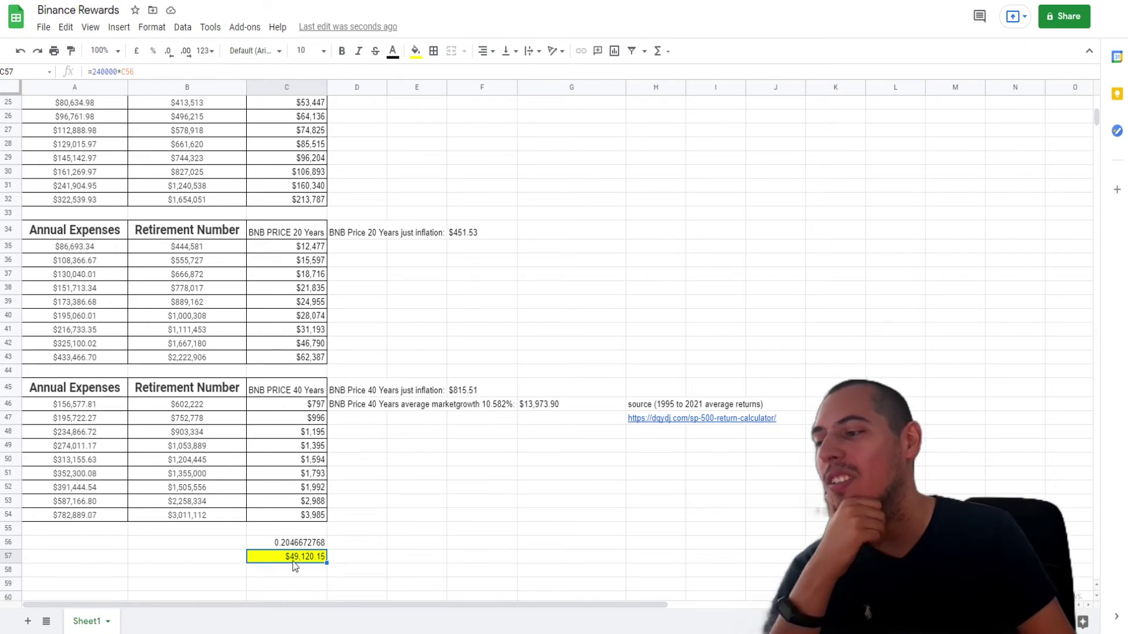
Review the new starting capital in H1 against the highlighted figure below the 40 Years table.
scroll(397, 543, up, 10)
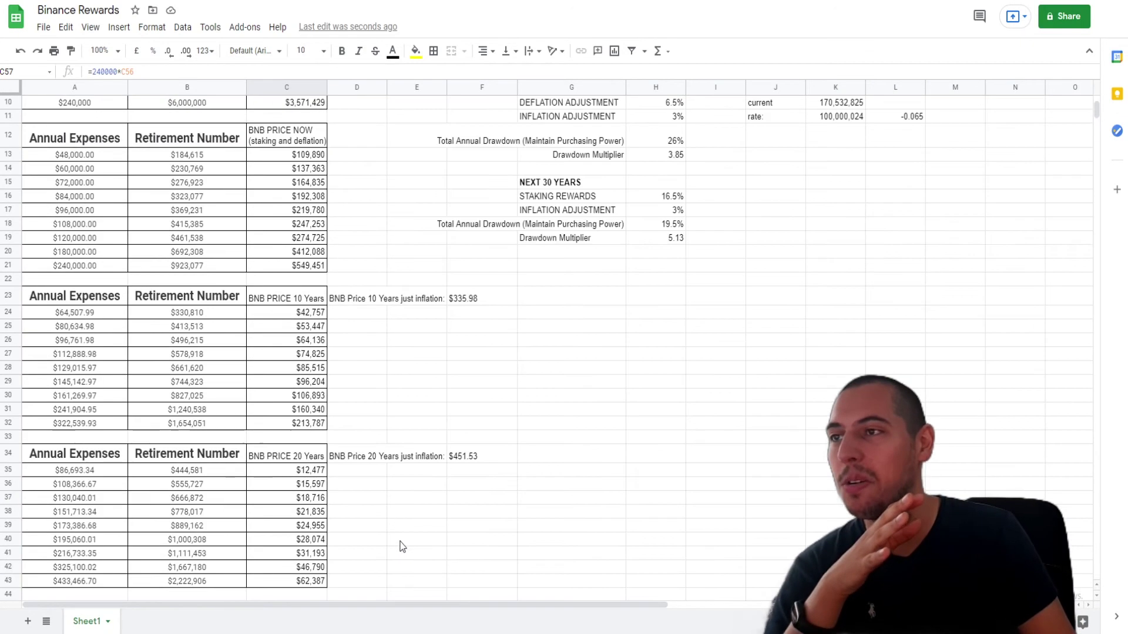
click(653, 106)
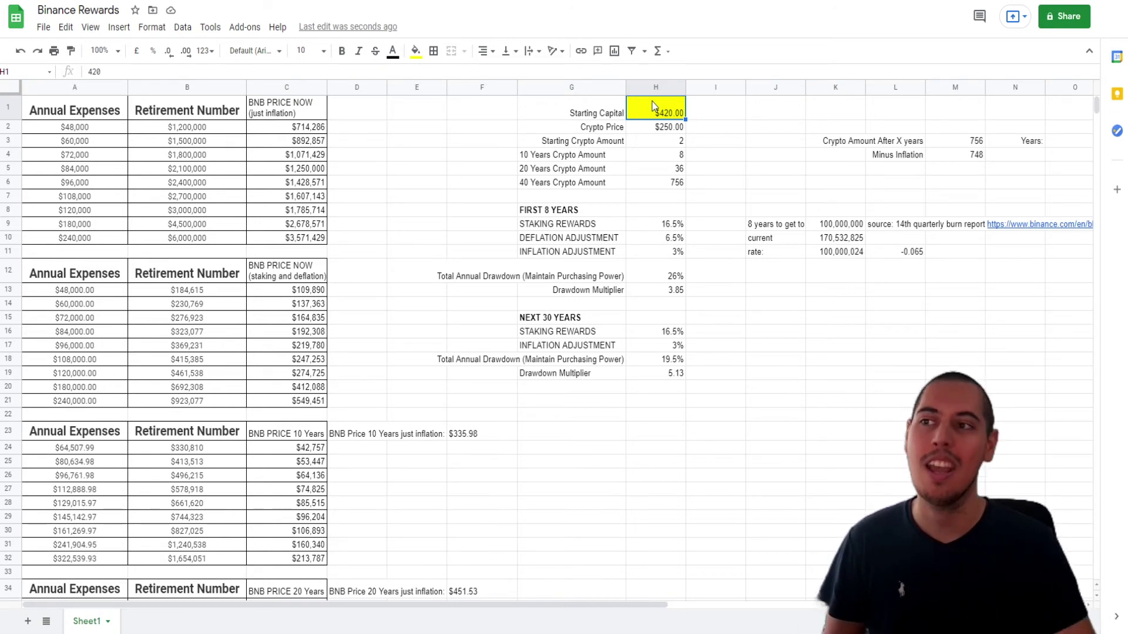
scroll(485, 360, down, 12)
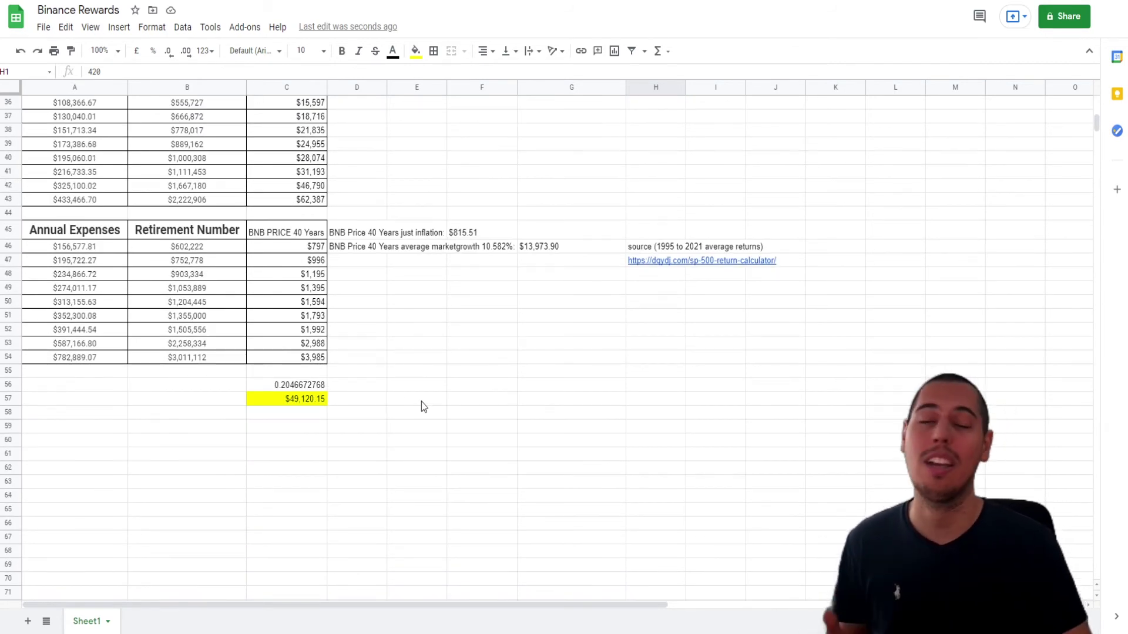
scroll(434, 405, up, 12)
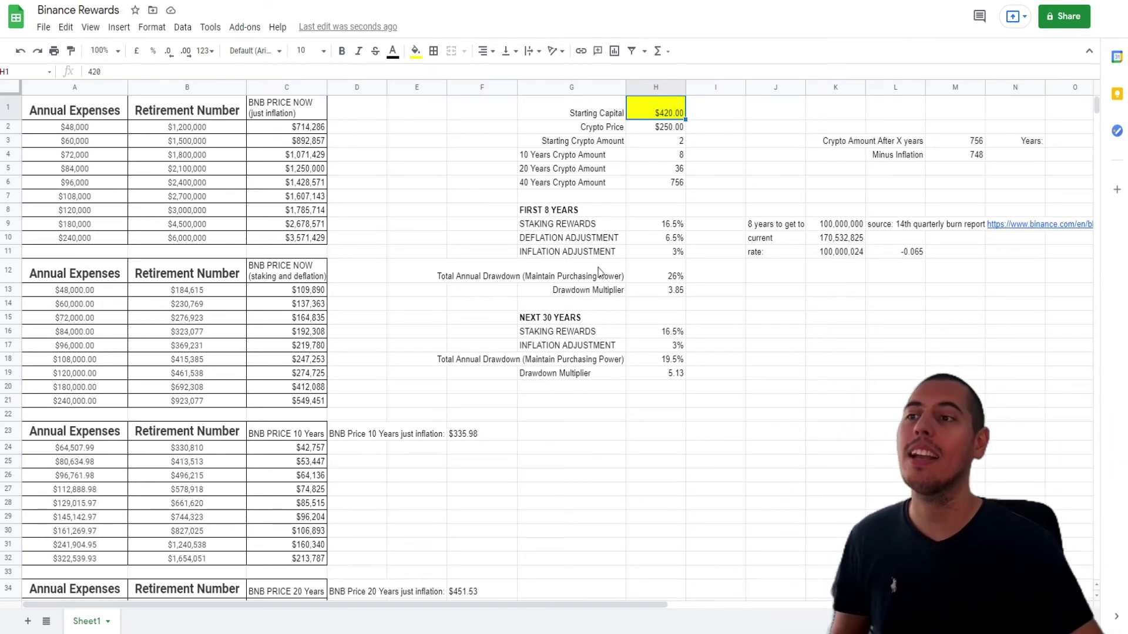
Examine the First 8 Years staking, deflation and inflation rates alongside the BNB PRICE 40 Years table.
drag(582, 225, 661, 253)
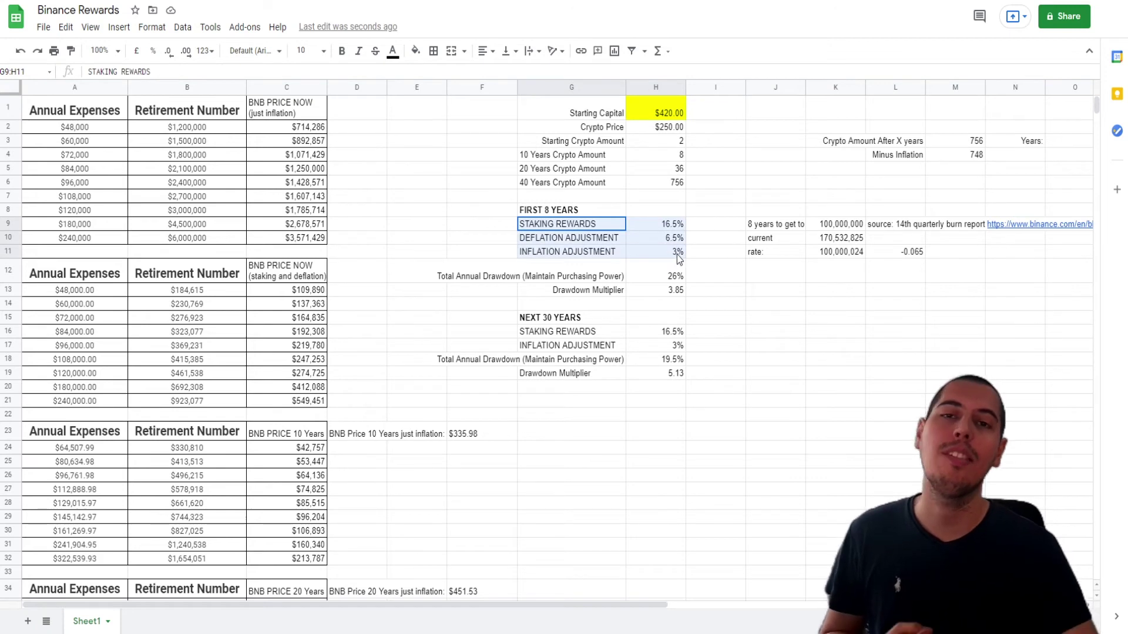
click(676, 252)
scroll(452, 294, down, 5)
scroll(440, 305, down, 6)
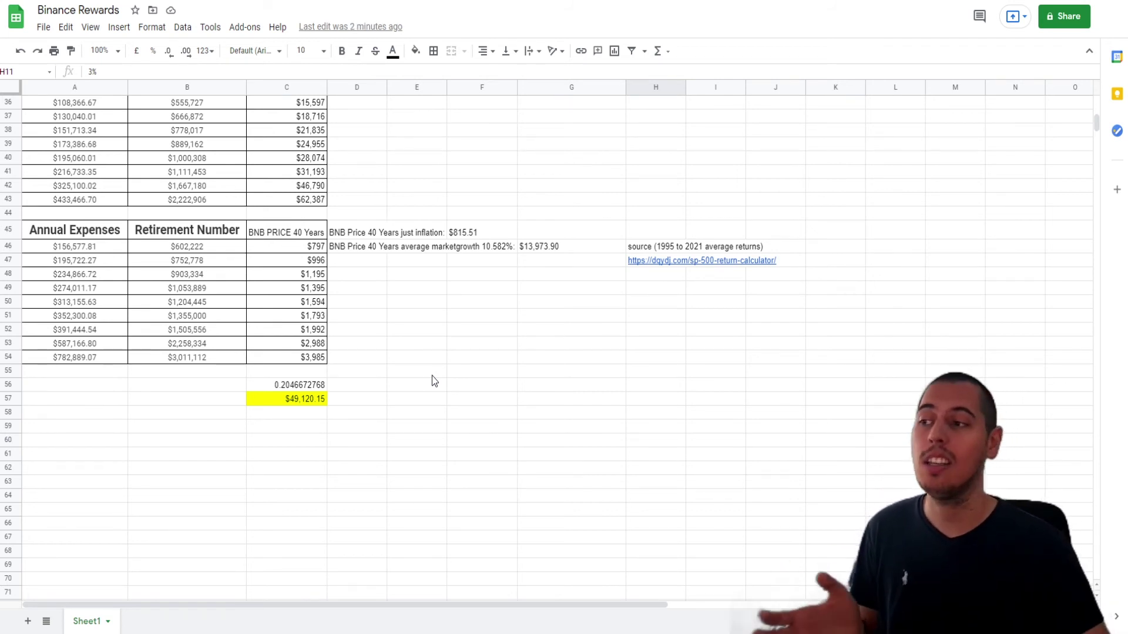
scroll(415, 375, up, 3)
scroll(417, 373, up, 8)
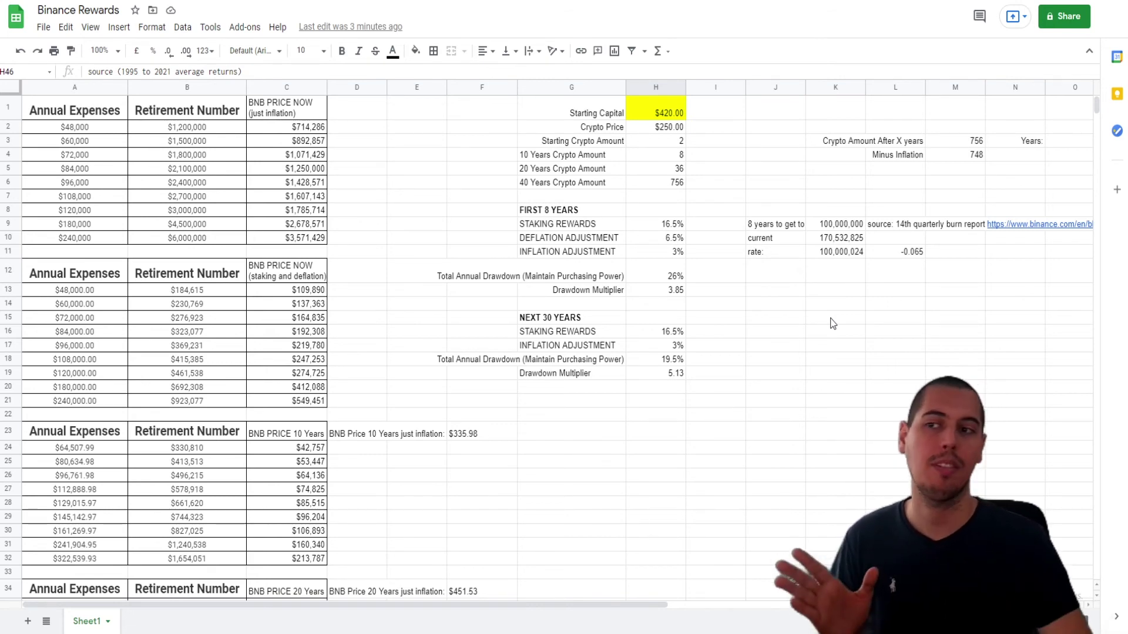
Open the S&P 500 return calculator page from the source link in H47.
scroll(833, 323, down, 5)
mouse_move(672, 409)
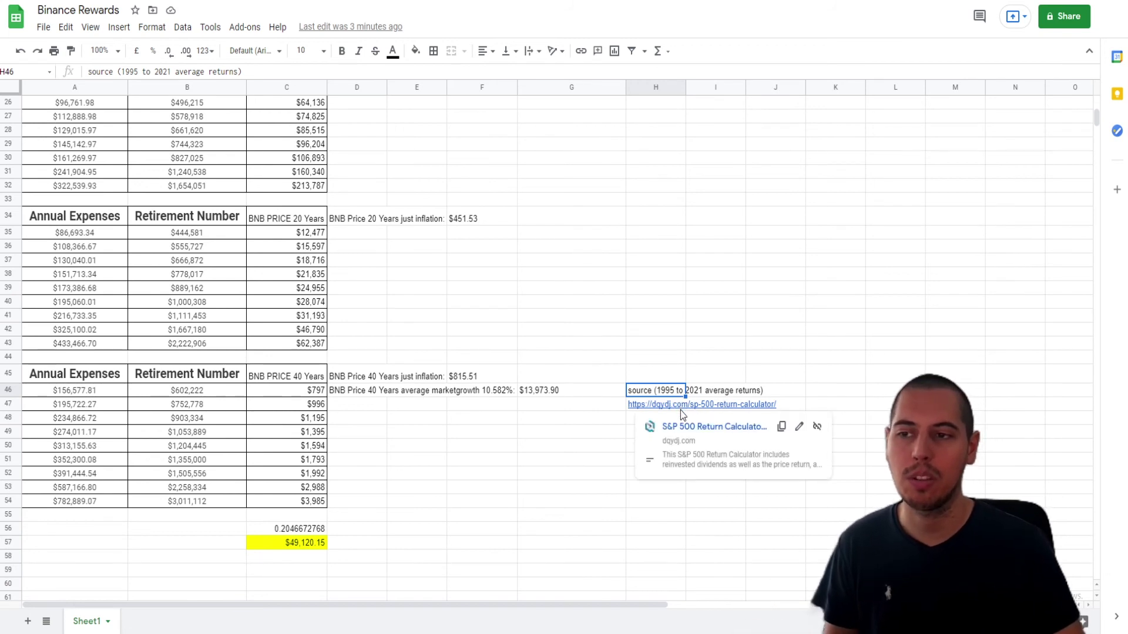
shift+click(673, 411)
mouse_move(673, 409)
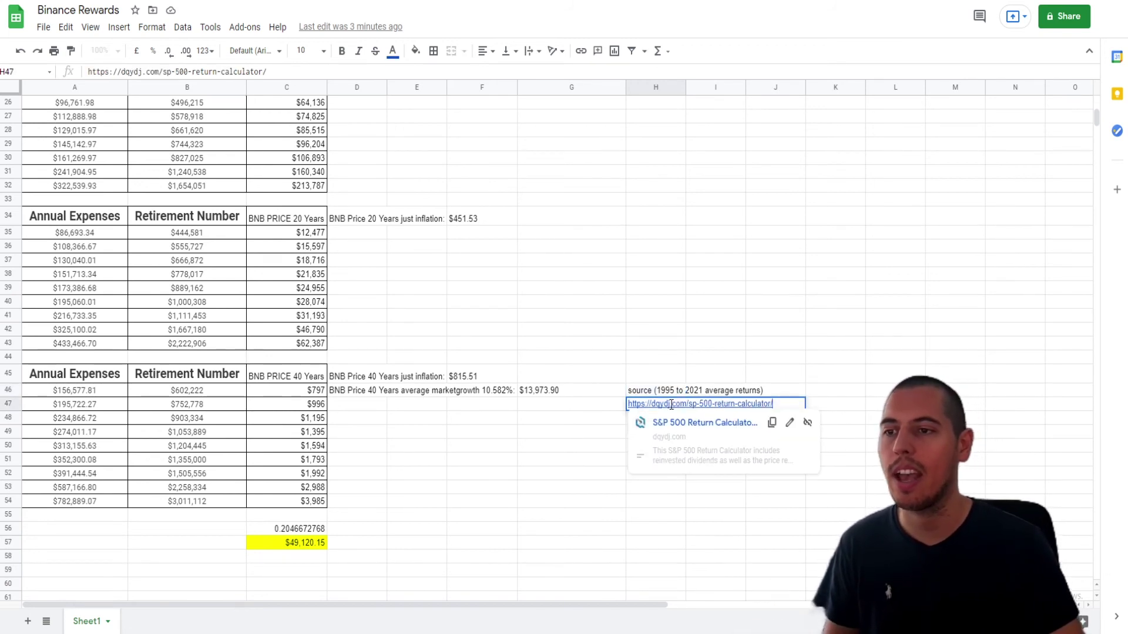
click(708, 424)
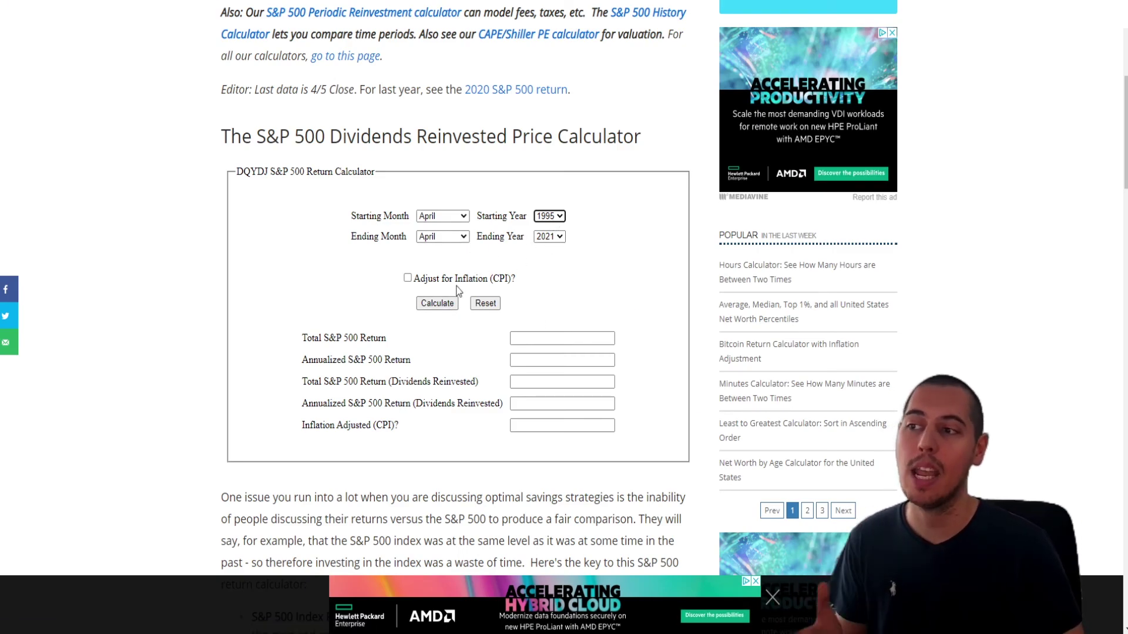
Calculate the S&P 500 return from April 1995 to April 2021 and check the annualized figure with dividends reinvested.
click(442, 304)
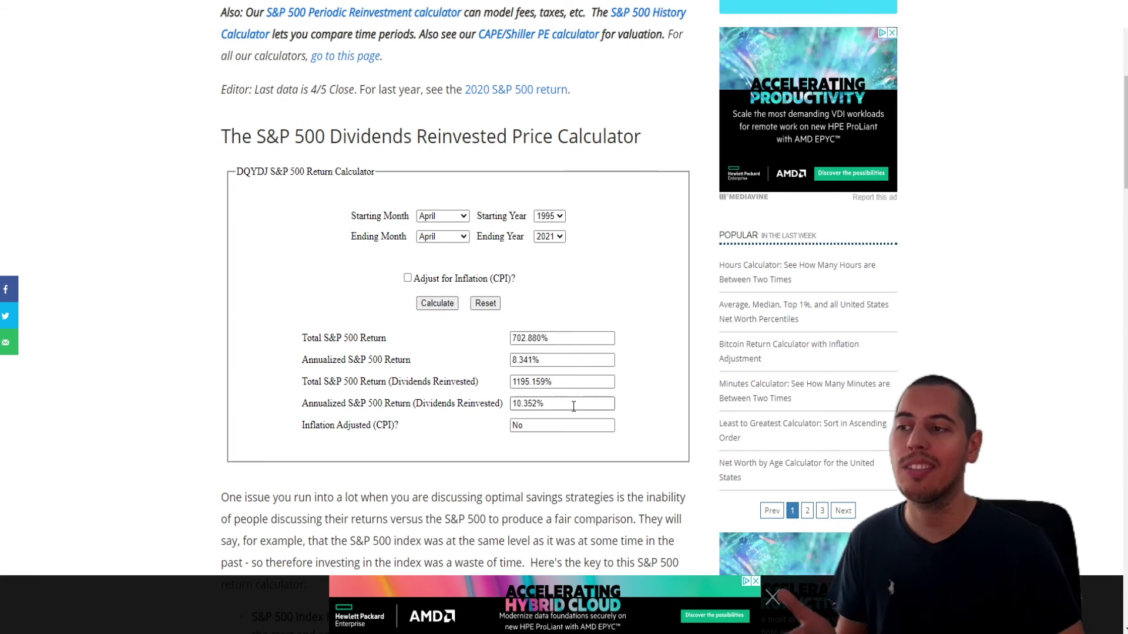
drag(417, 403, 497, 406)
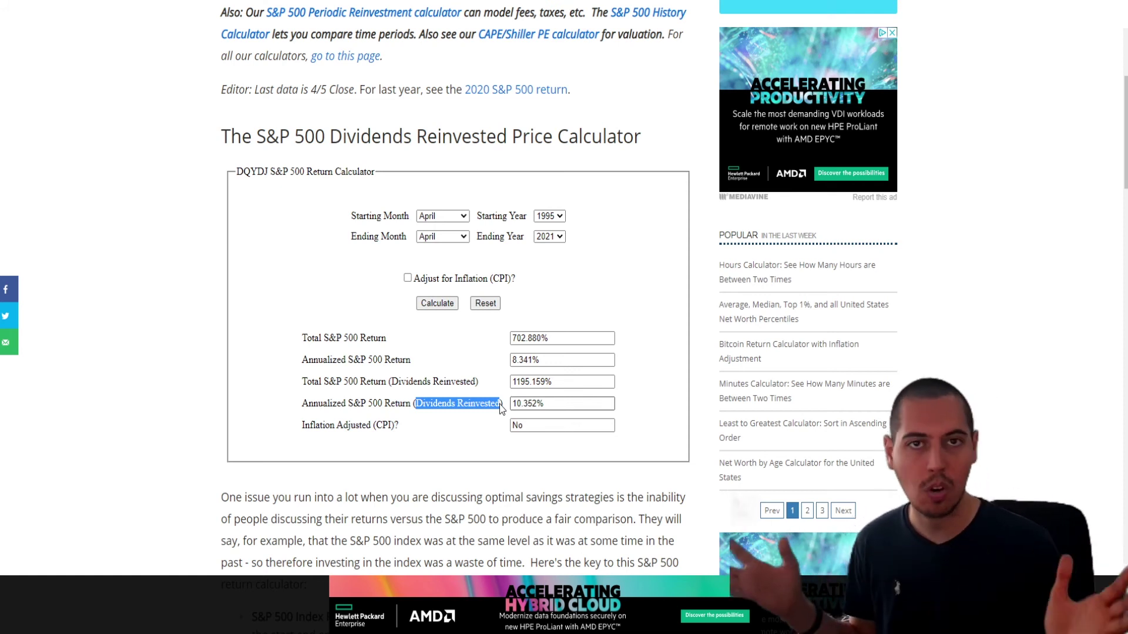
drag(512, 403, 545, 405)
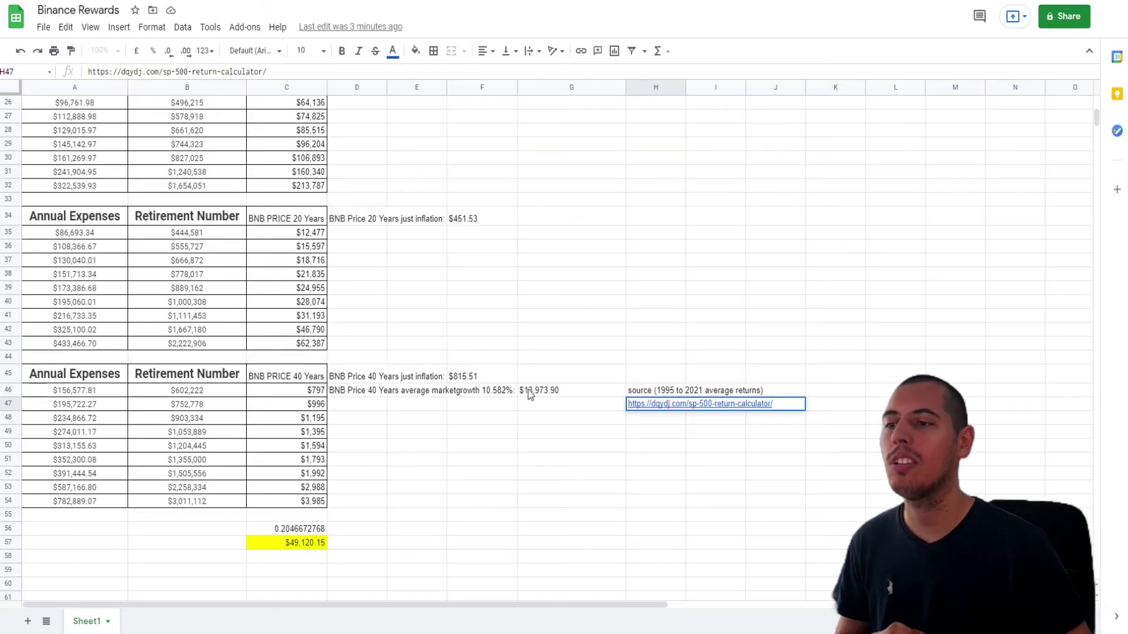
Return to the Binance Rewards spreadsheet and inspect the formula in G46 behind the 40-year average market growth price.
click(500, 394)
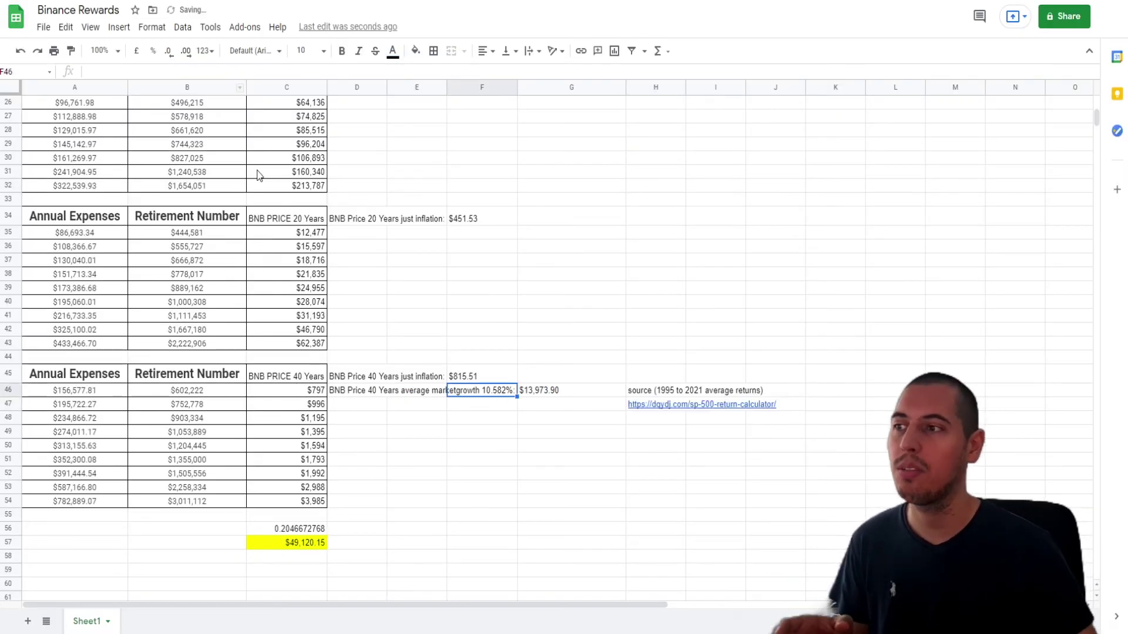
click(531, 393)
click(476, 390)
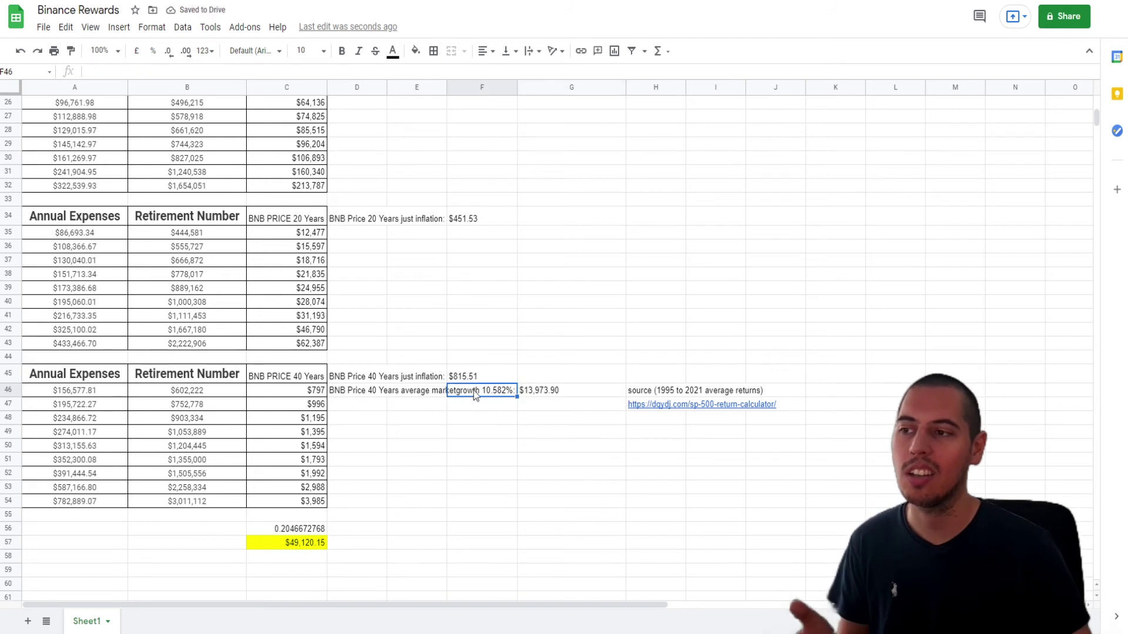
click(557, 389)
key(Return)
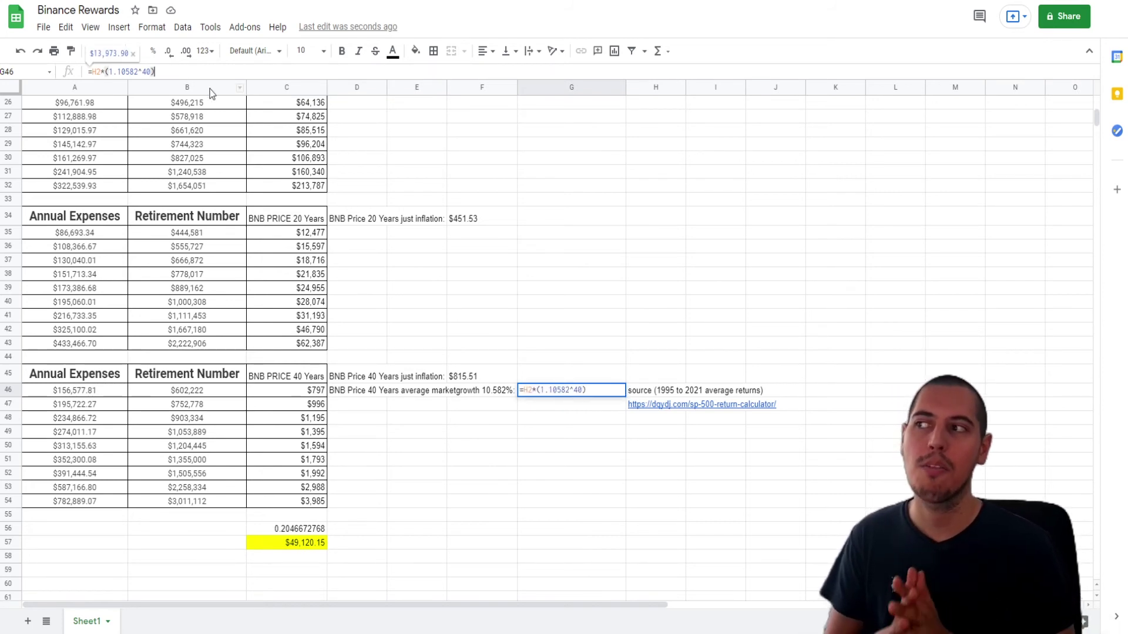
Review the First 8 Years rates in H9:H11 against the 40-year market growth price in G46.
scroll(581, 329, up, 1)
click(587, 322)
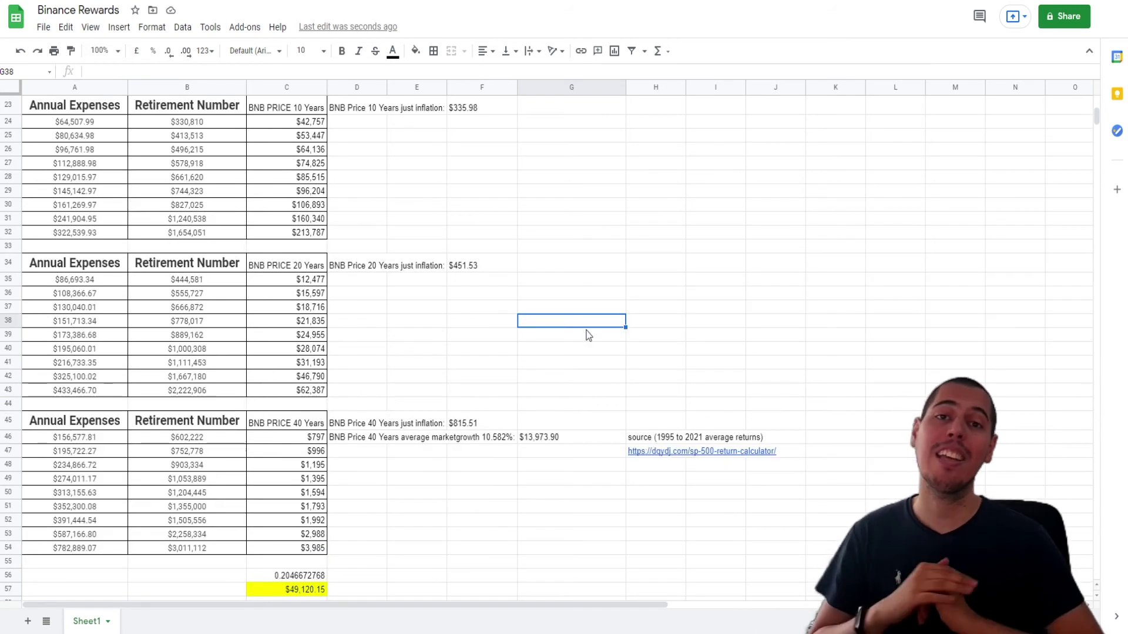
scroll(588, 335, up, 7)
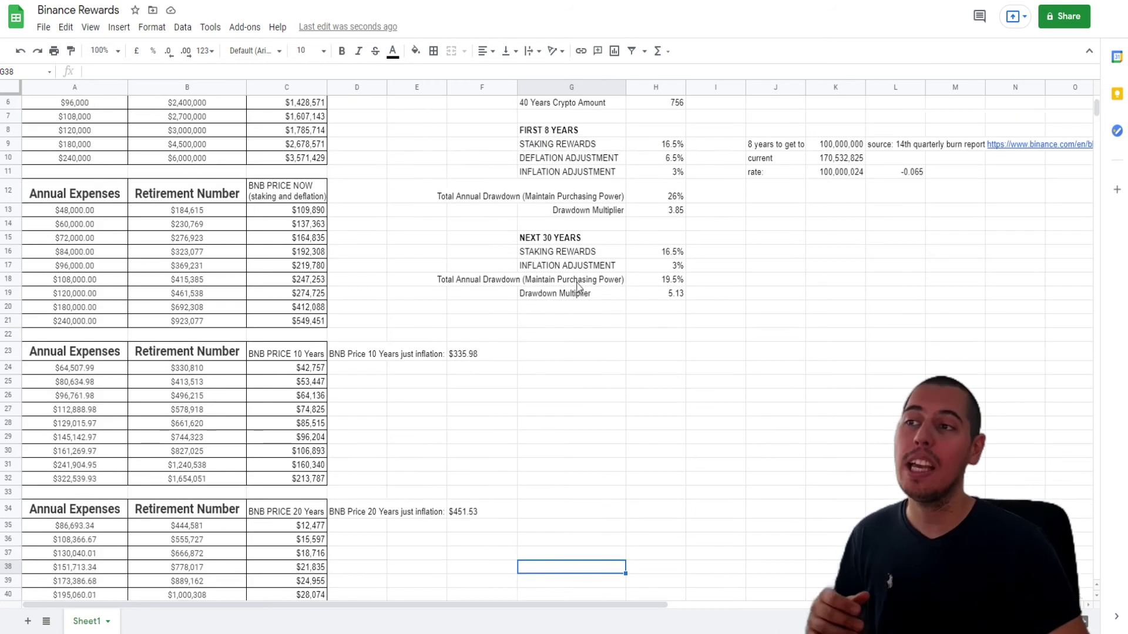
drag(663, 225, 673, 257)
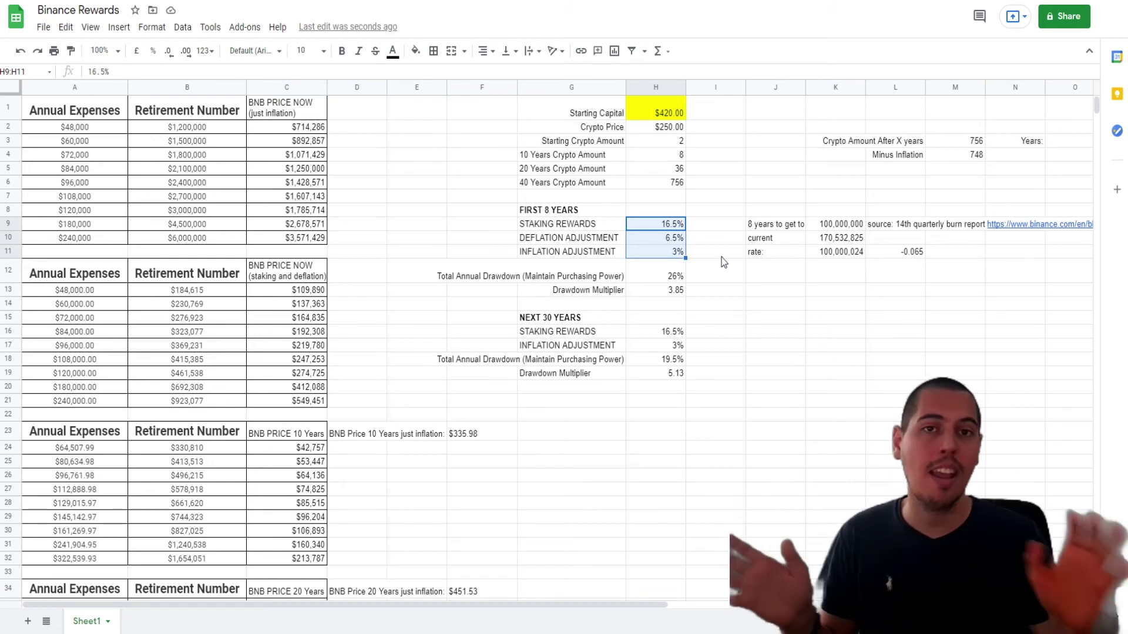
scroll(735, 258, down, 9)
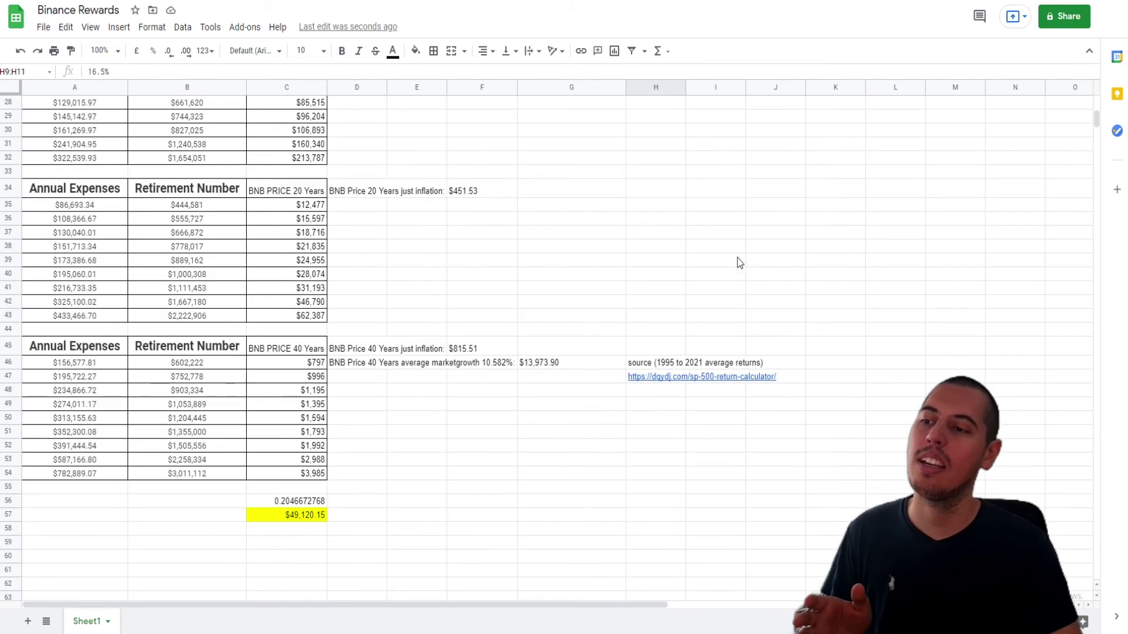
click(545, 364)
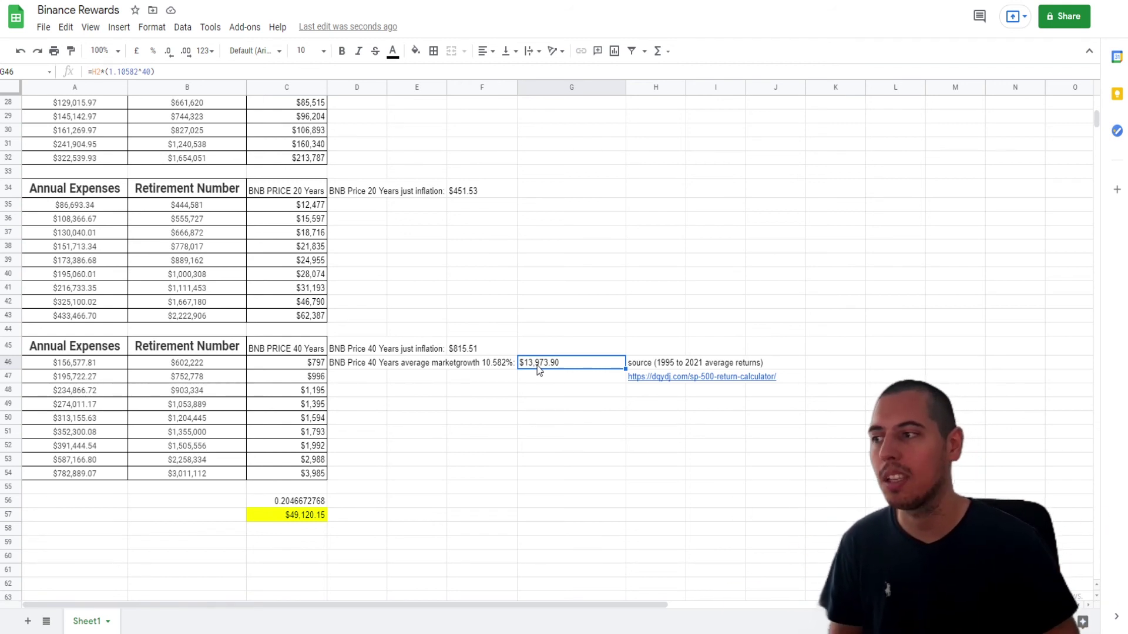
Set the starting capital in H1 to 10000.
scroll(544, 388, up, 7)
click(666, 113)
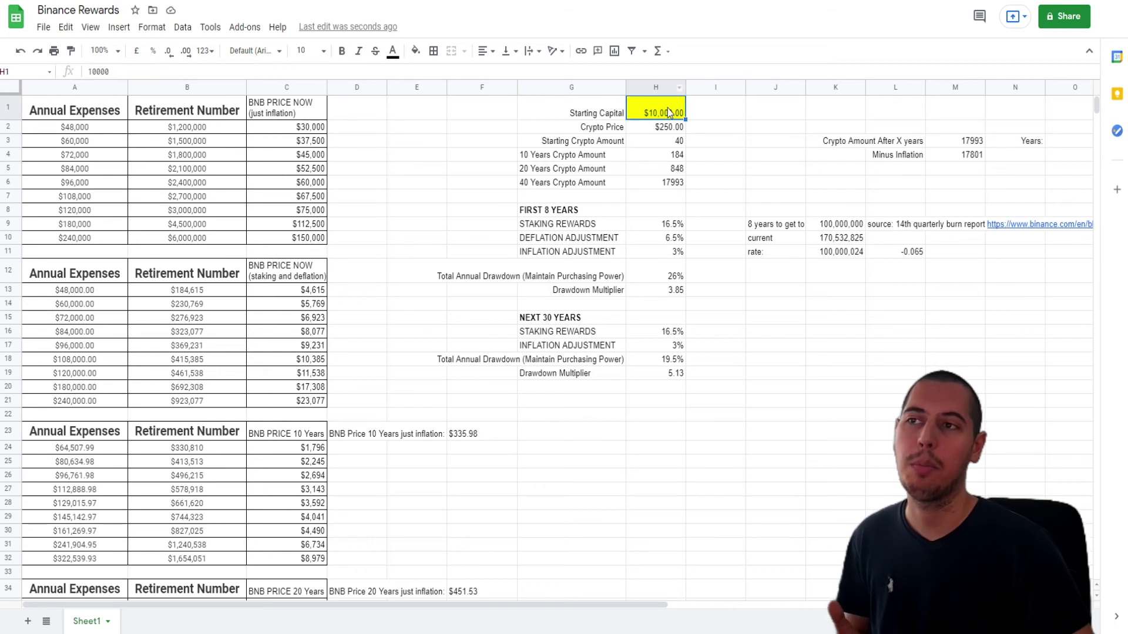
scroll(607, 330, down, 10)
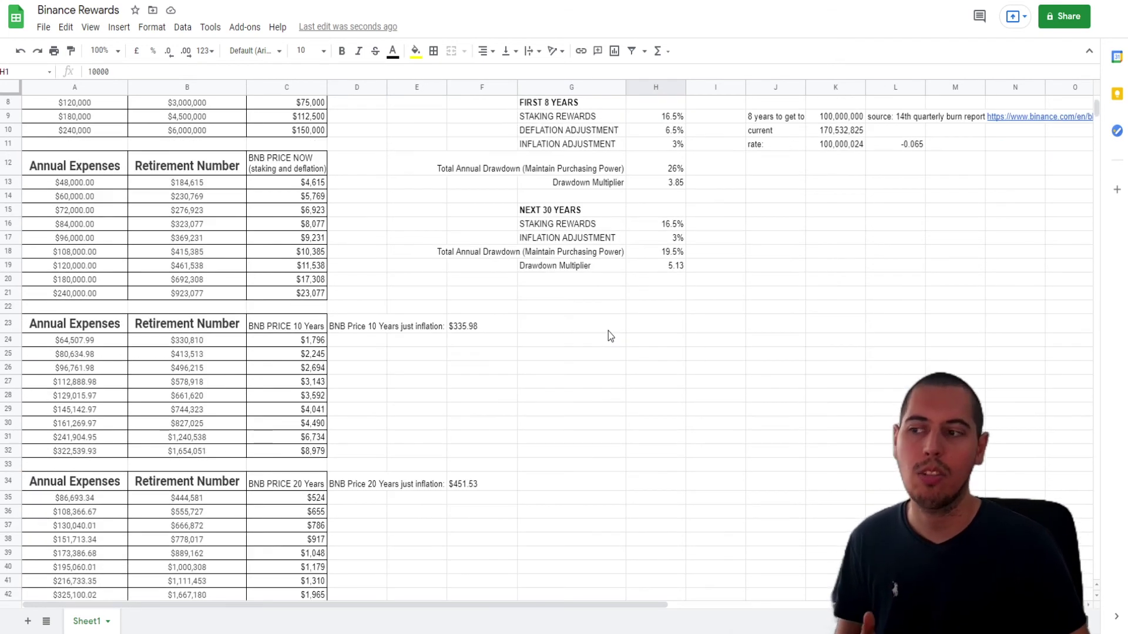
Change the formula in C56 to =G46/C54 so it uses the market growth price, and check the recalculated amount in C57.
click(309, 432)
click(306, 458)
key(F2)
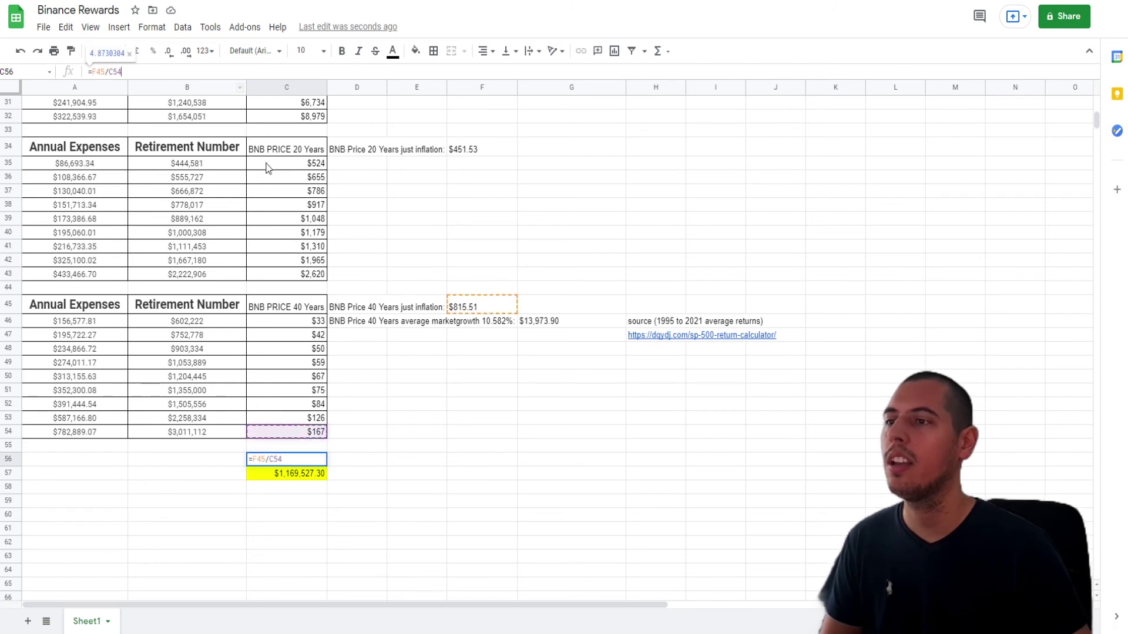
click(548, 323)
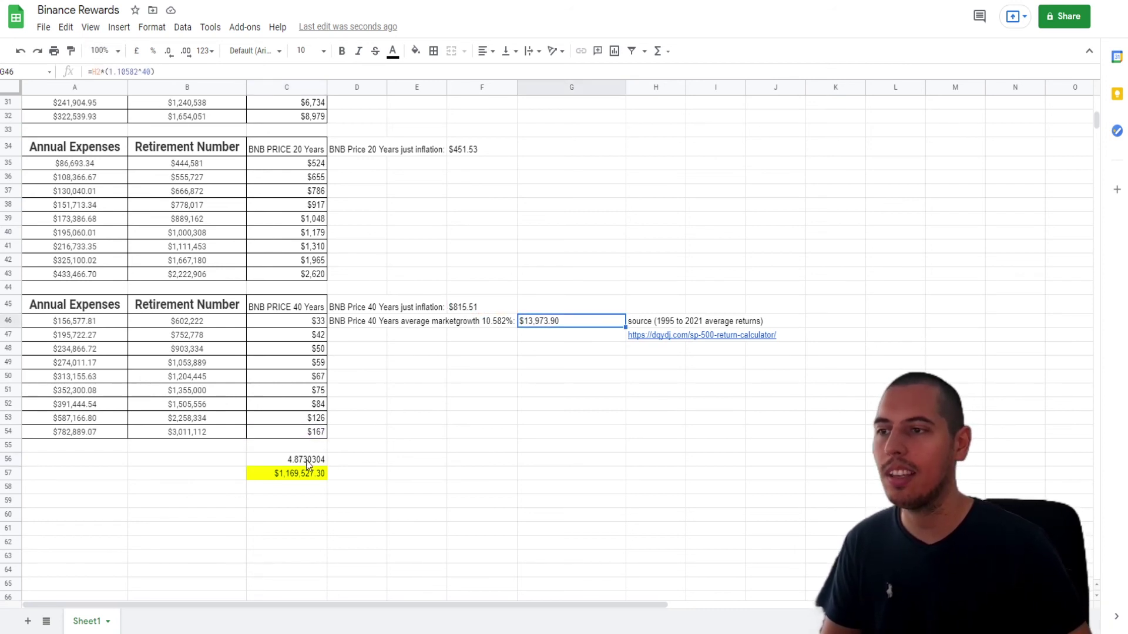
click(305, 460)
click(101, 71)
double_click(97, 71)
click(574, 323)
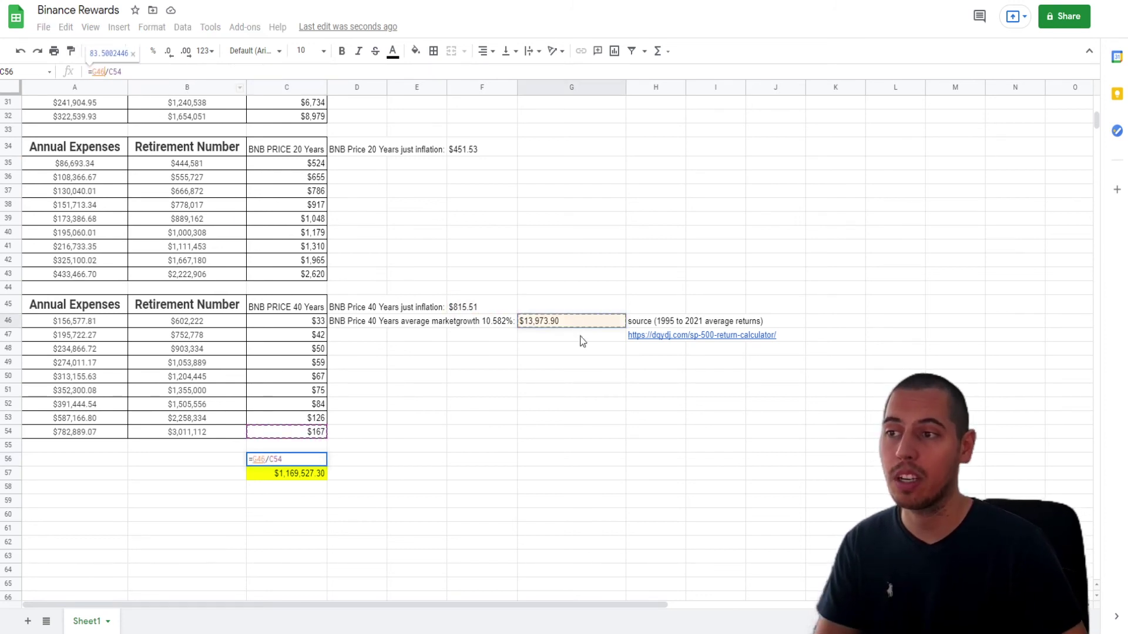
key(Return)
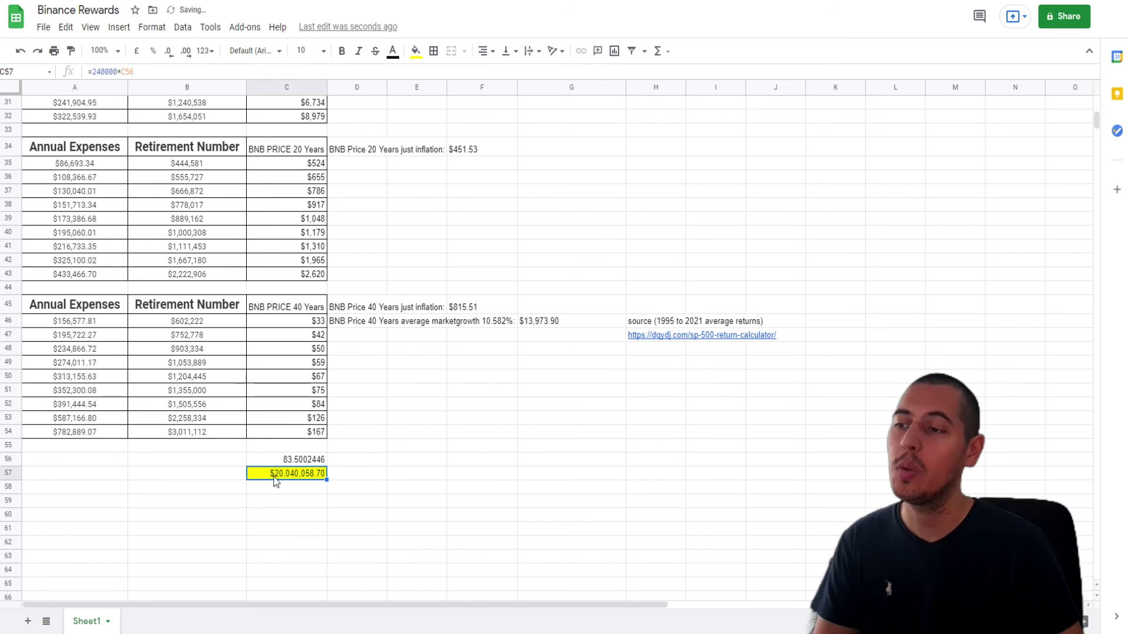
click(358, 515)
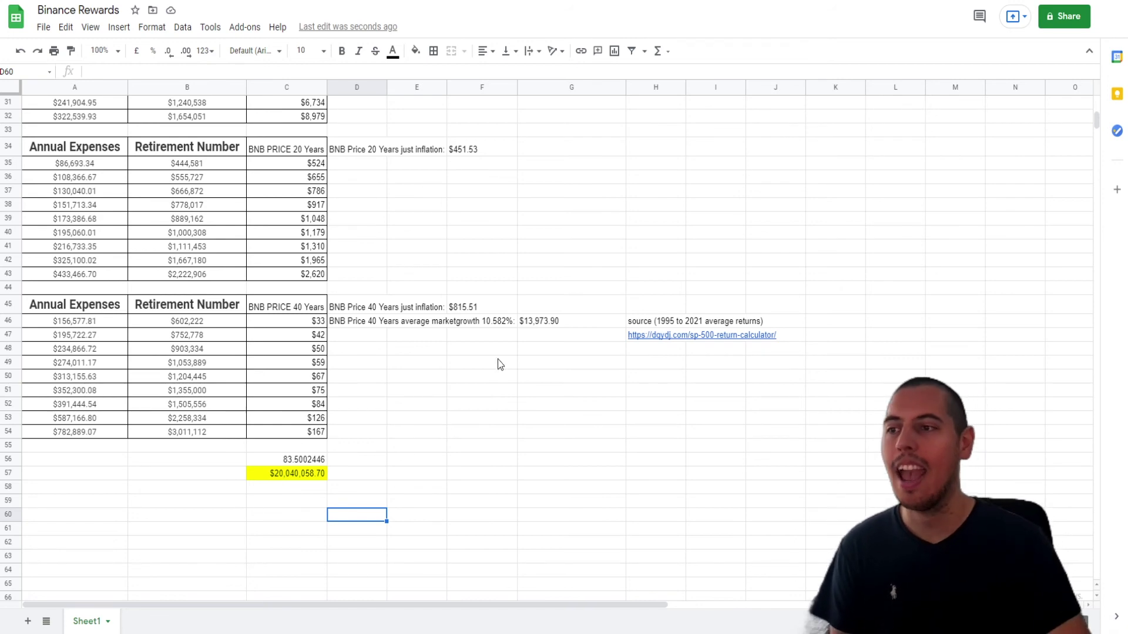
Set the starting capital in H1 to 1000 and check C57 and the market growth price in G46.
scroll(586, 281, up, 5)
scroll(586, 281, up, 4)
click(671, 118)
text(100)
key(Return)
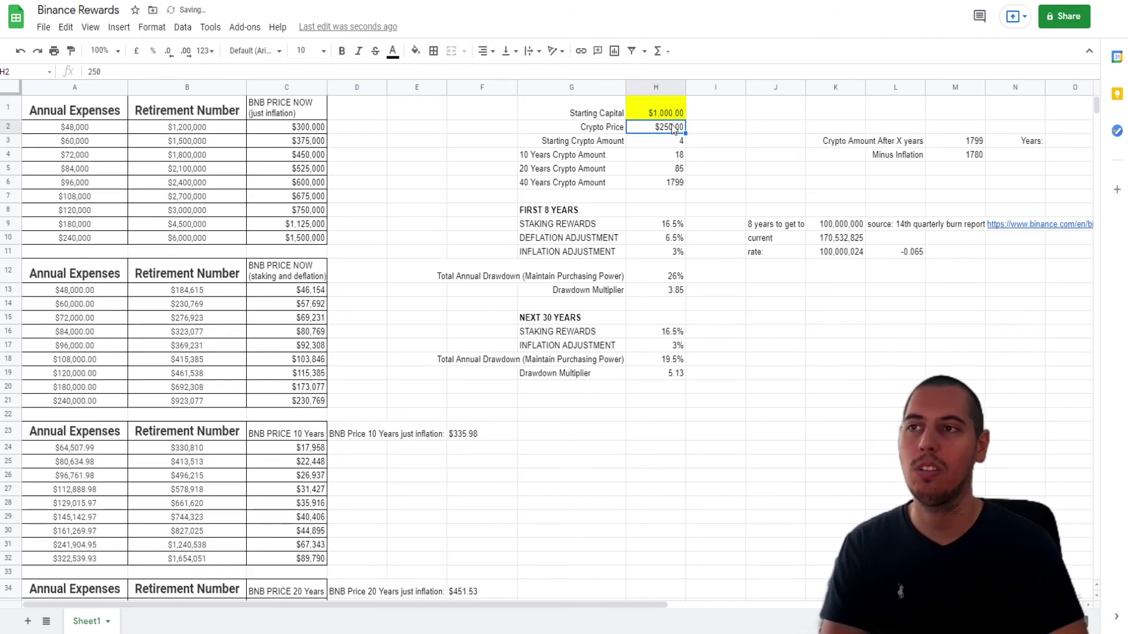
scroll(668, 164, down, 12)
click(294, 303)
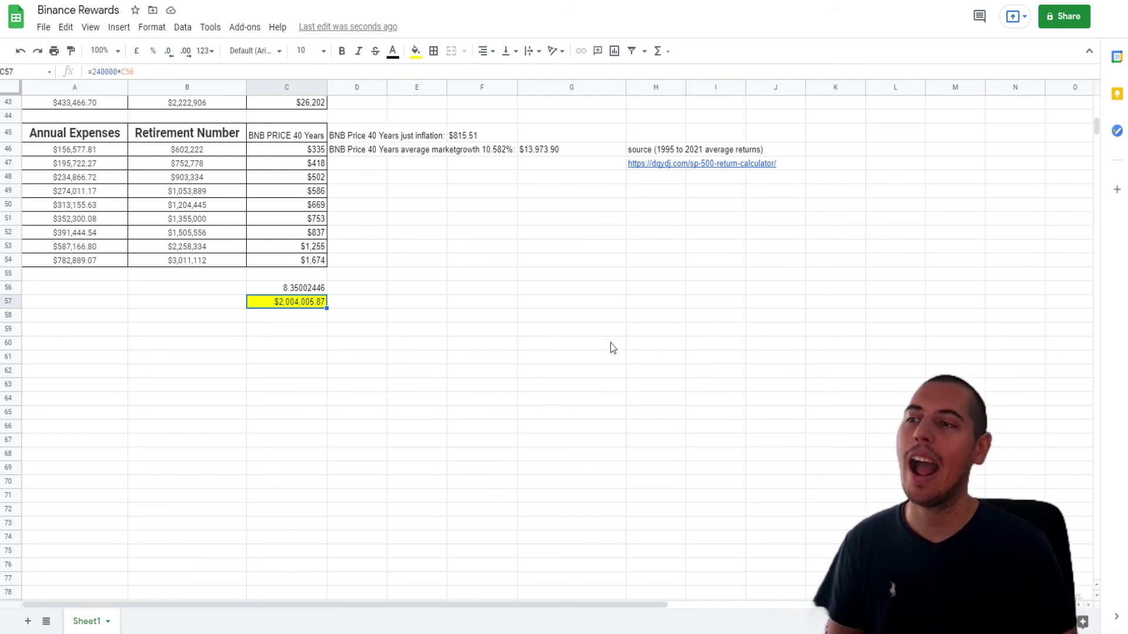
click(546, 151)
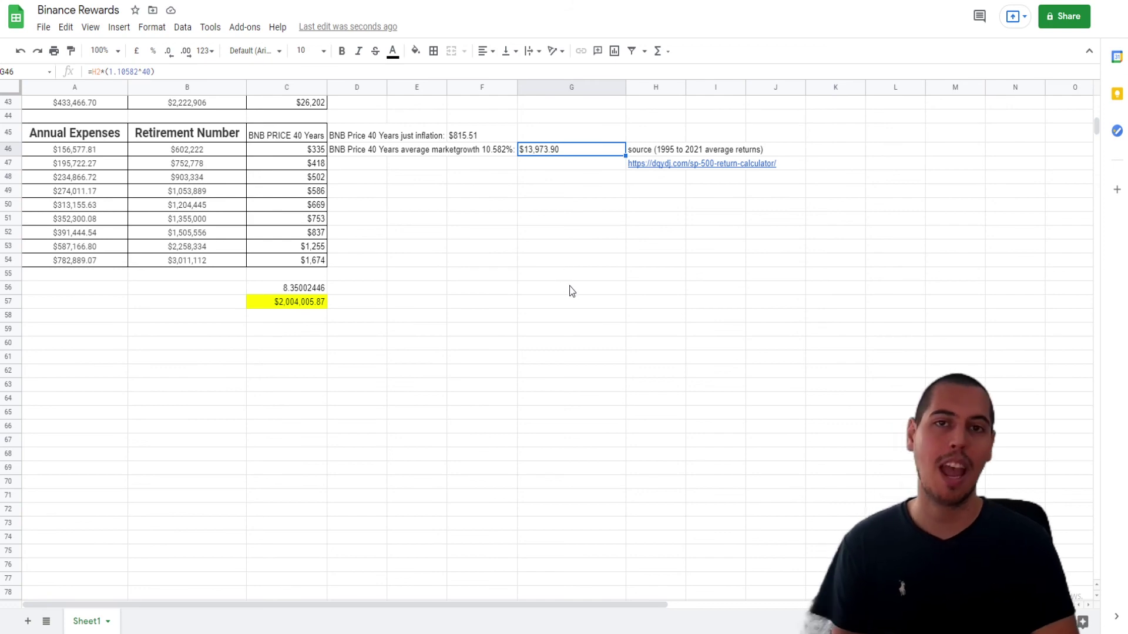
Examine each First 8 Years staking, deflation and inflation rate in H9:H11 alongside the 40 Years price table.
scroll(568, 293, up, 10)
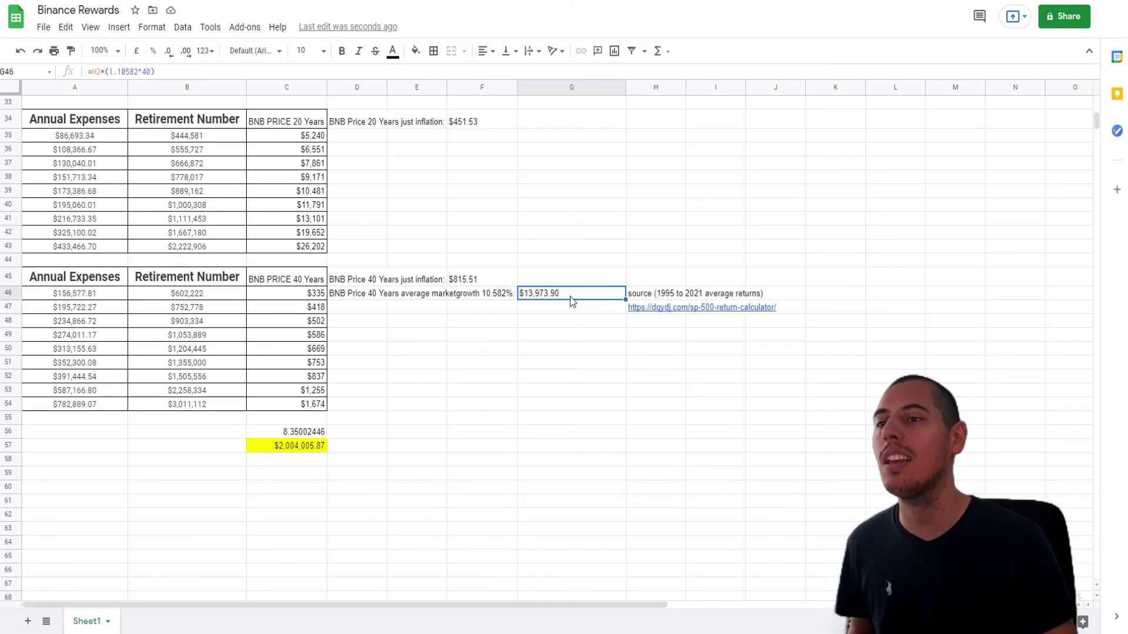
scroll(581, 334, up, 1)
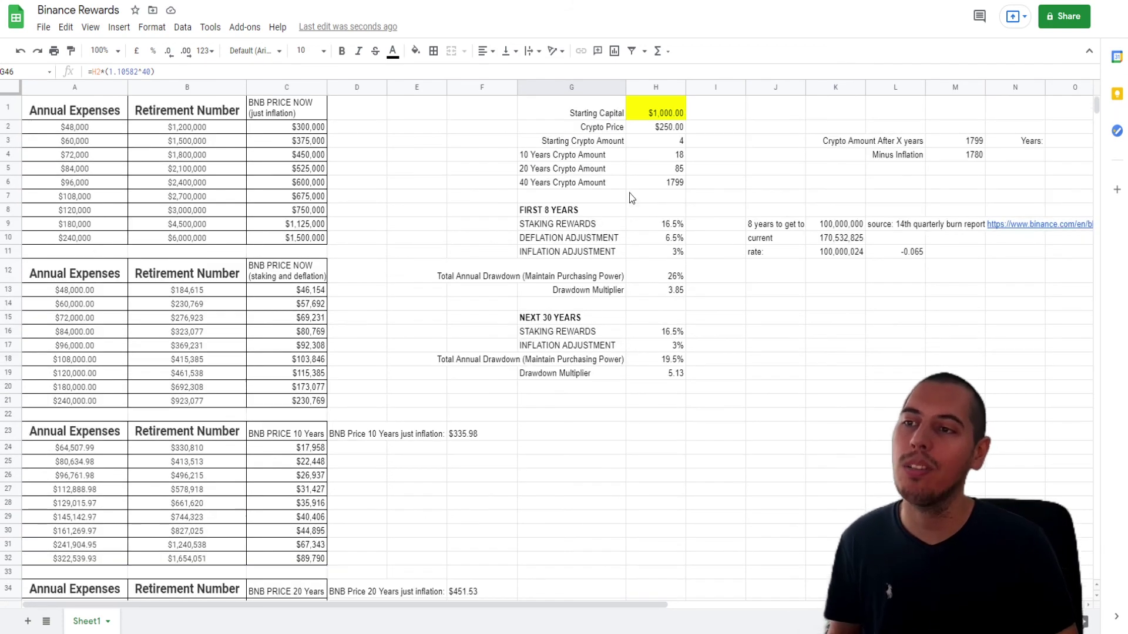
drag(596, 229, 678, 257)
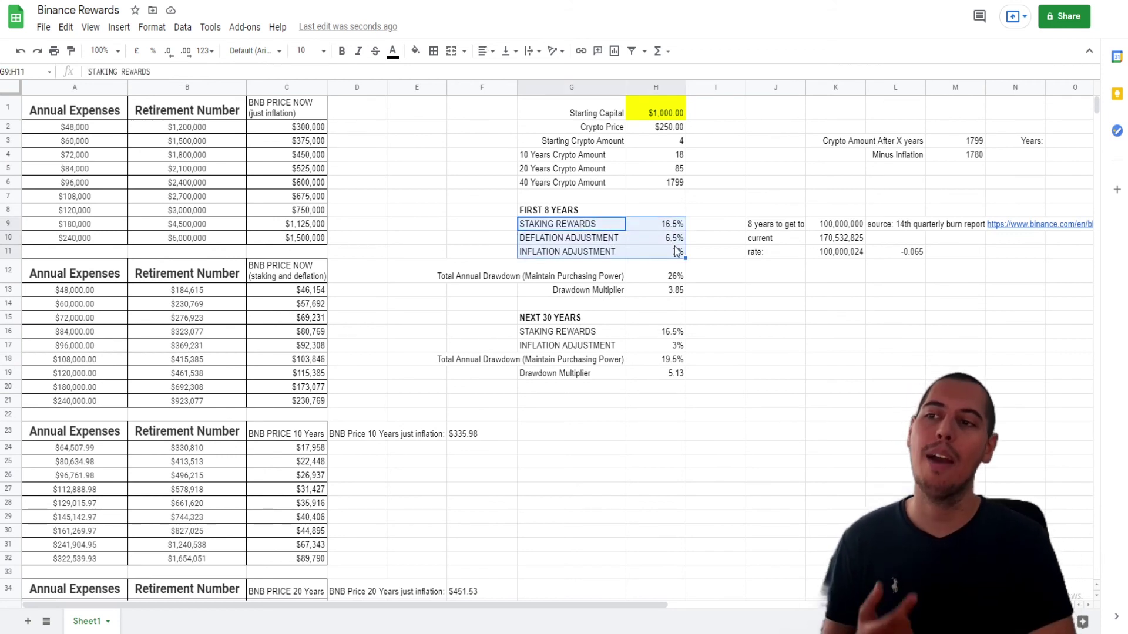
click(668, 242)
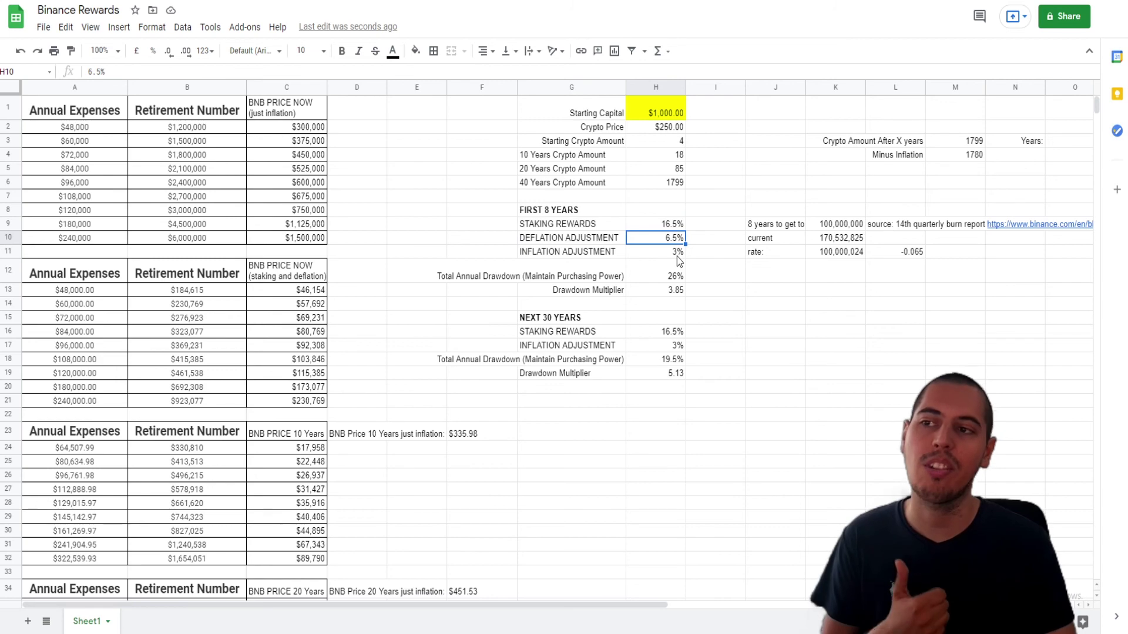
click(677, 255)
click(666, 228)
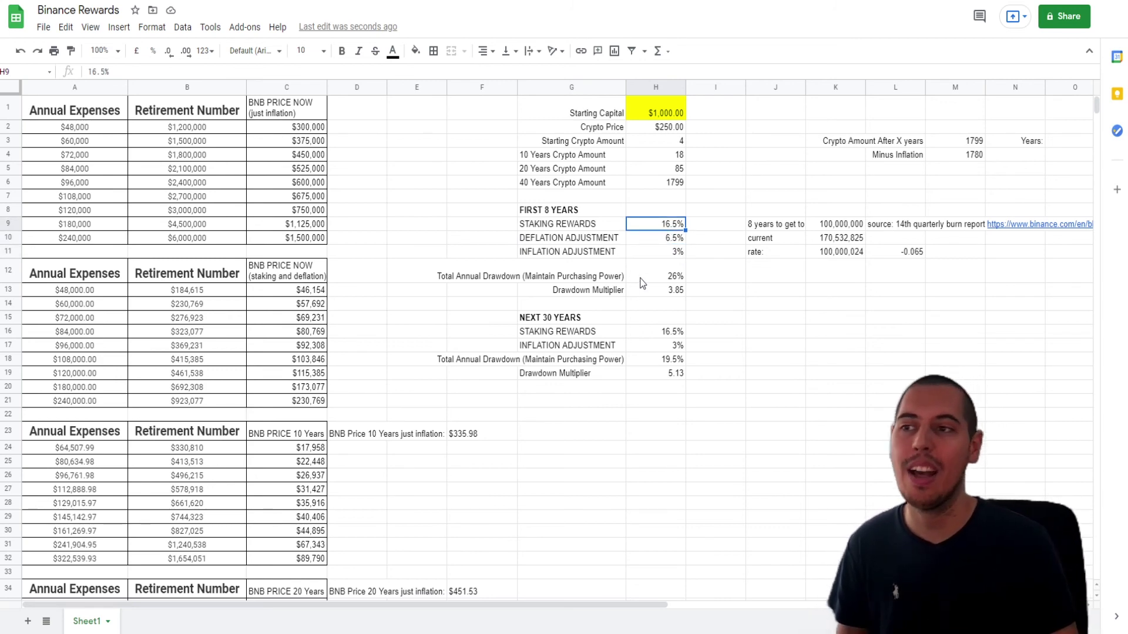
scroll(643, 281, down, 5)
scroll(643, 280, down, 2)
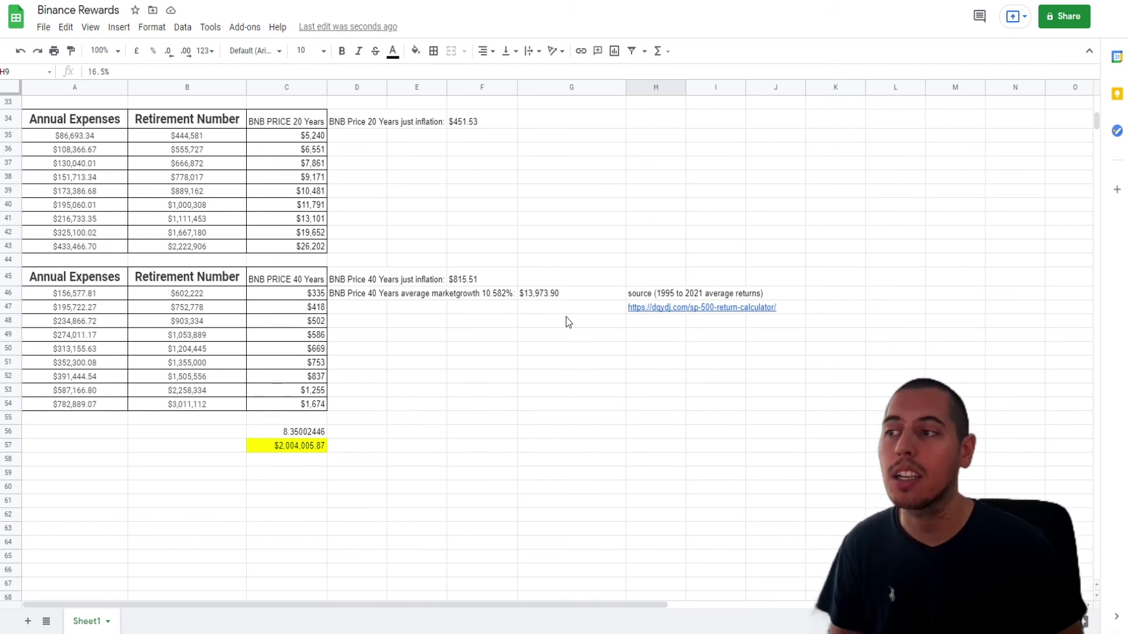
scroll(567, 322, up, 7)
drag(668, 231, 676, 254)
click(676, 254)
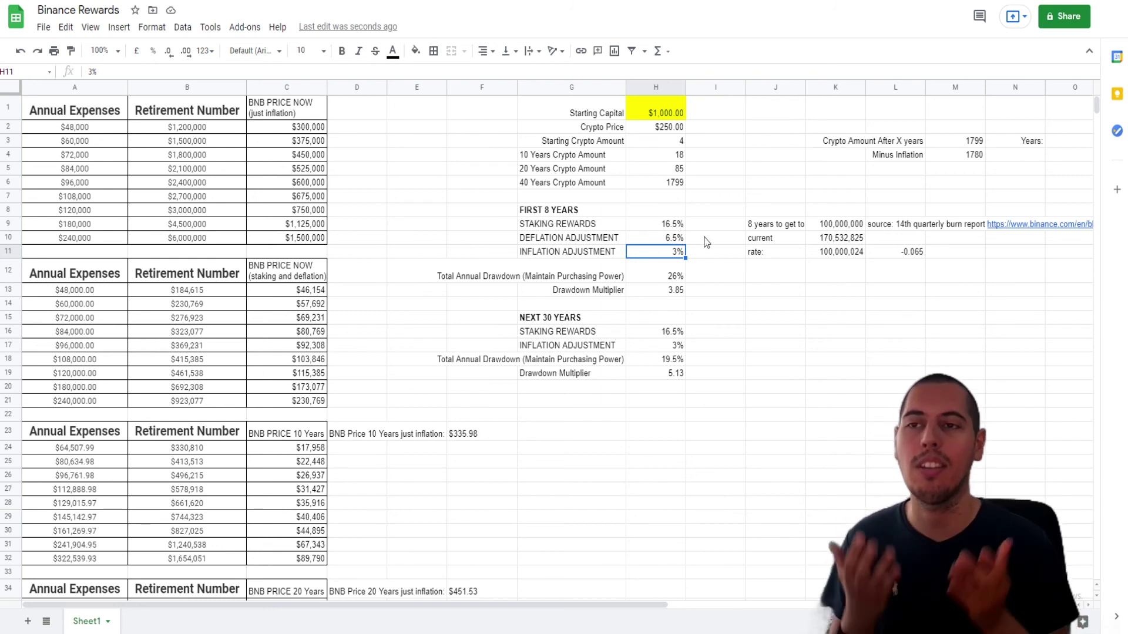
Compare the rate assumptions with the highlighted amount below the 40 Years table.
scroll(685, 252, down, 10)
scroll(685, 252, up, 10)
scroll(667, 221, down, 7)
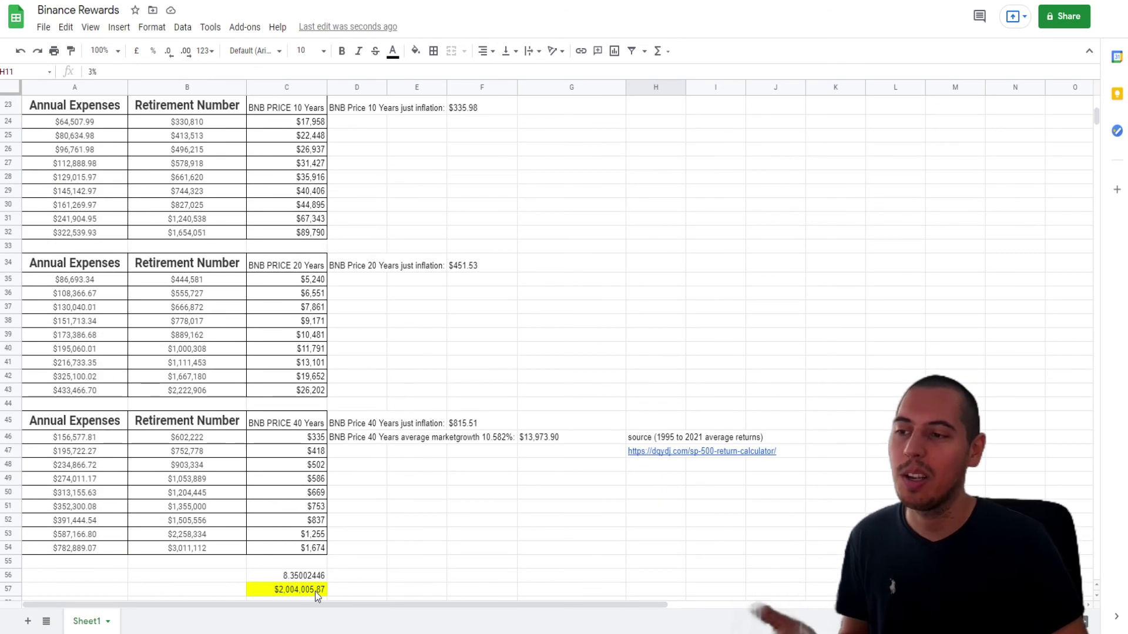
scroll(621, 348, up, 7)
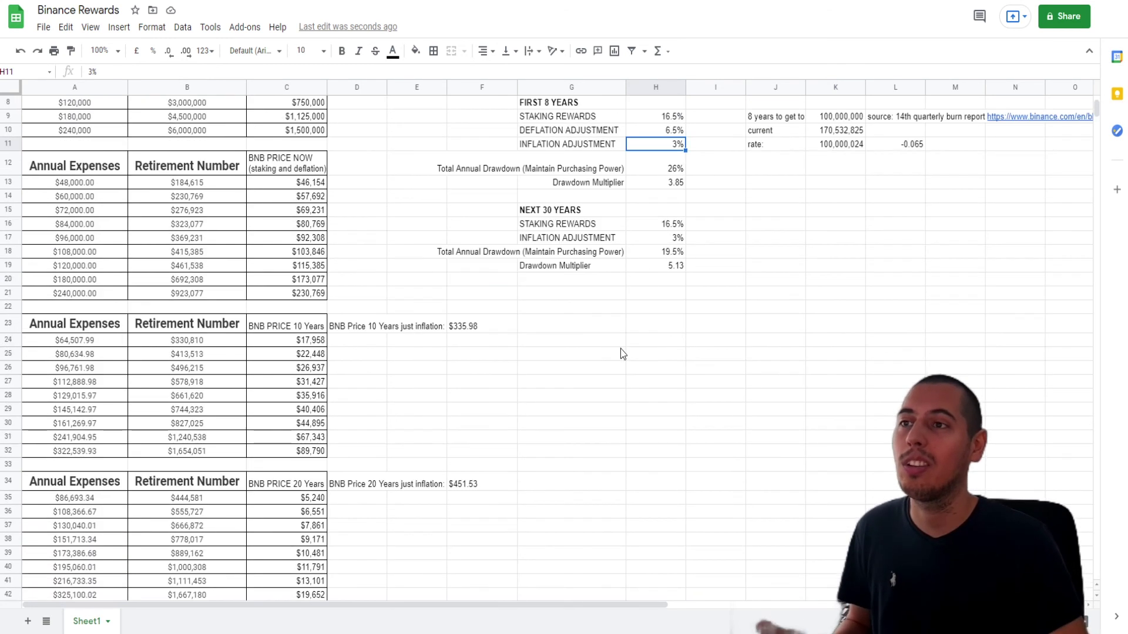
scroll(628, 262, down, 7)
scroll(643, 317, down, 1)
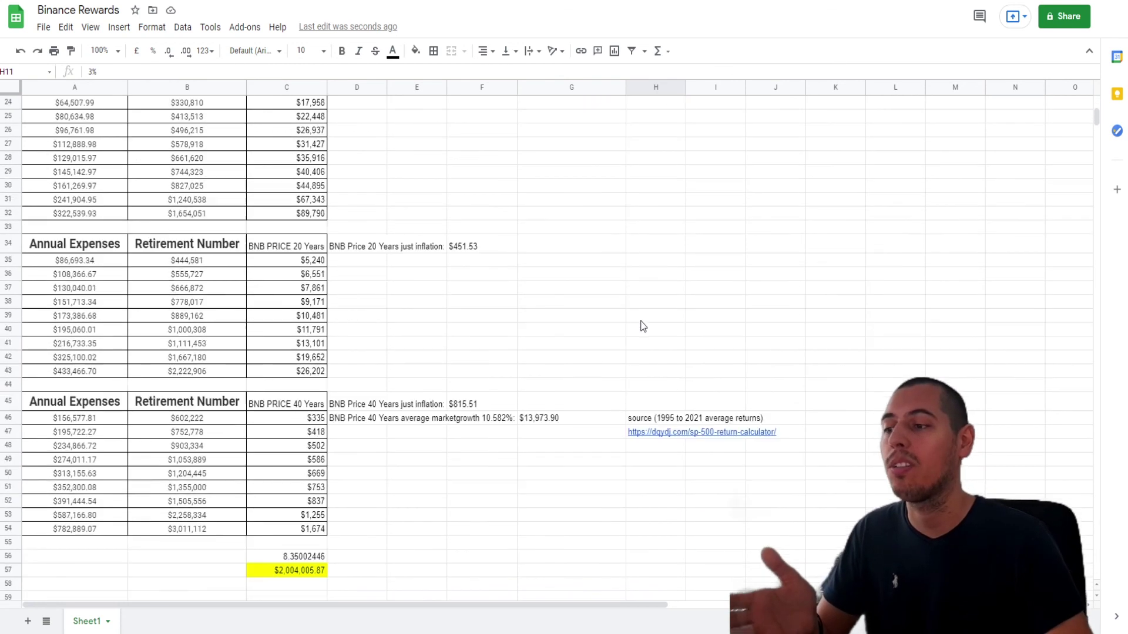
Set the starting capital in H1 to 100 and check the recalculated amount in C57.
scroll(640, 320, up, 8)
click(662, 112)
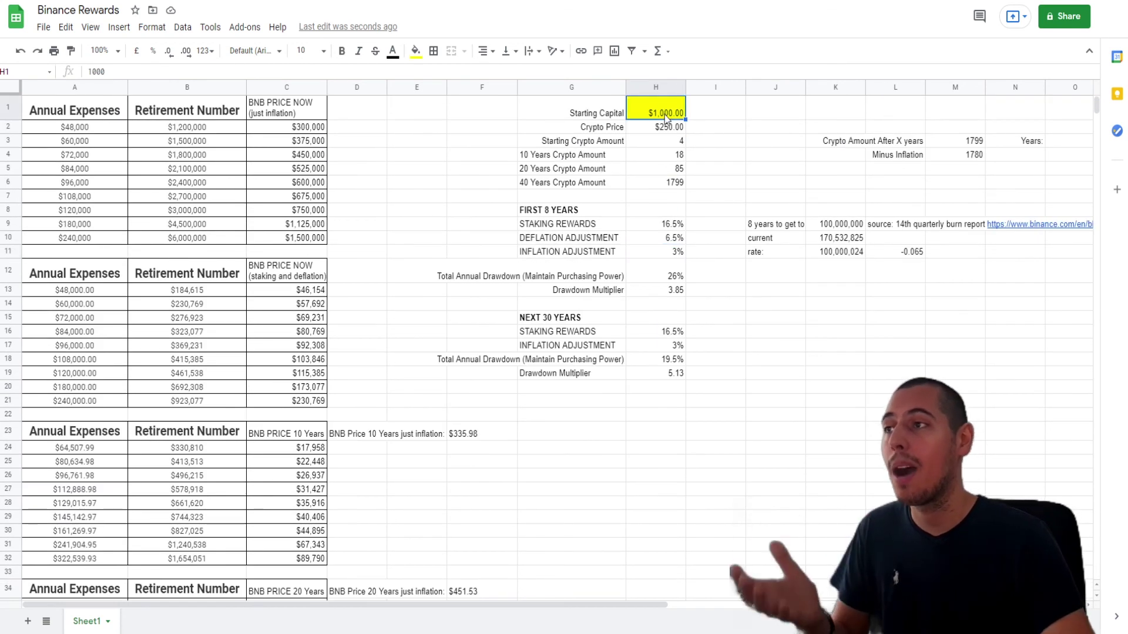
text(100)
scroll(681, 288, down, 5)
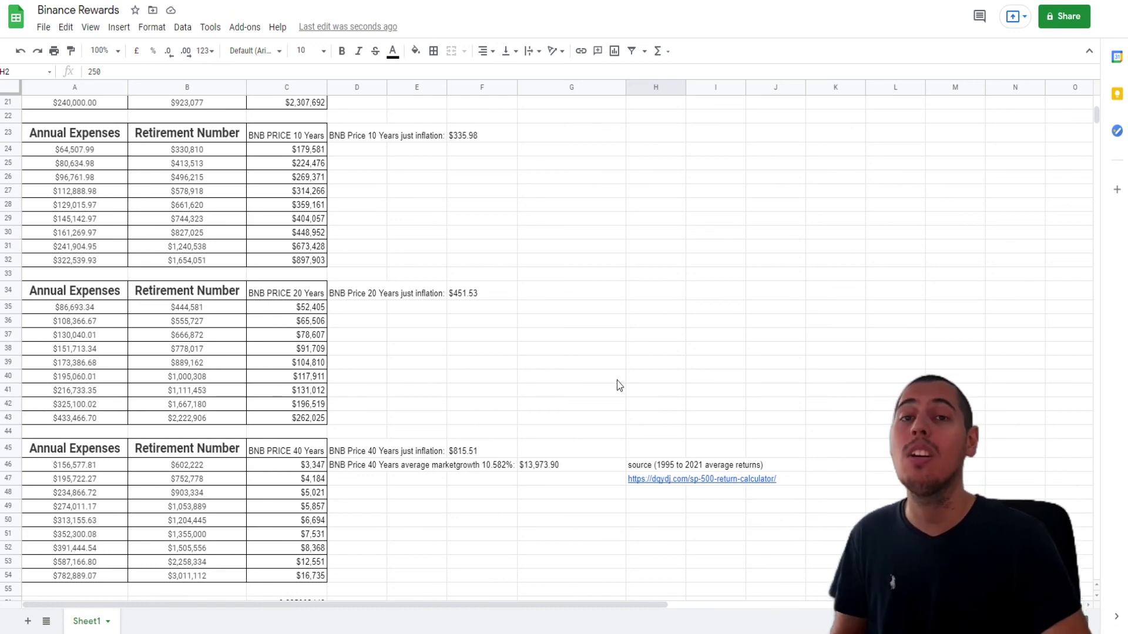
scroll(598, 372, down, 3)
click(307, 448)
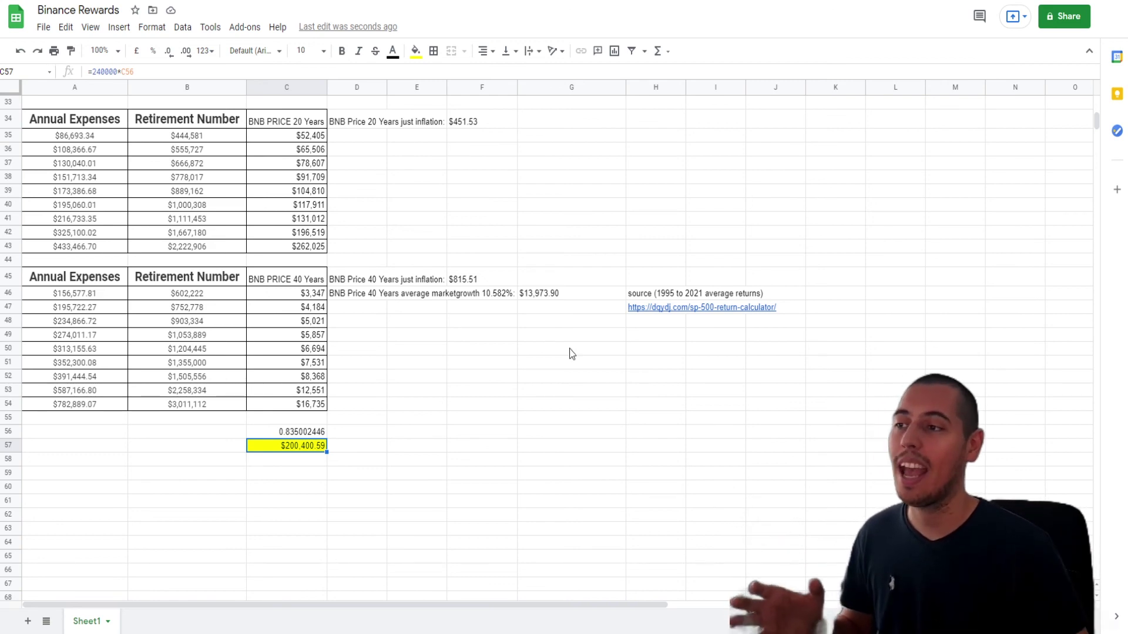
scroll(584, 346, up, 10)
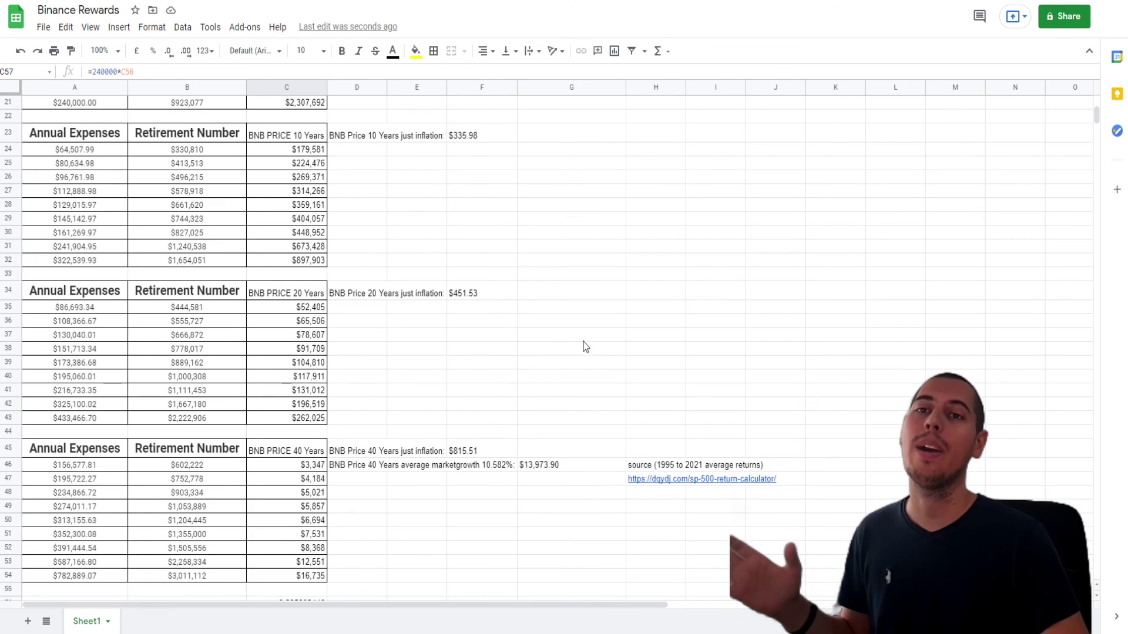
Review the First 8 Years staking, deflation and inflation rates in H9:H11 against the highlighted amount in C57.
drag(672, 225, 660, 256)
click(686, 253)
click(711, 254)
click(699, 253)
click(723, 270)
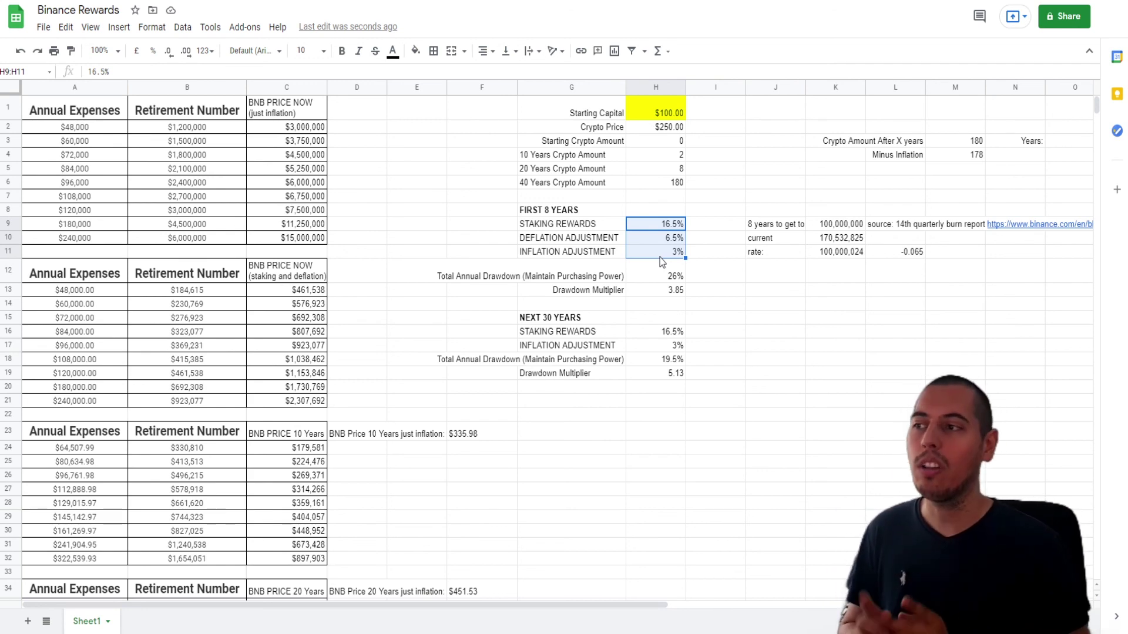
scroll(660, 257, down, 10)
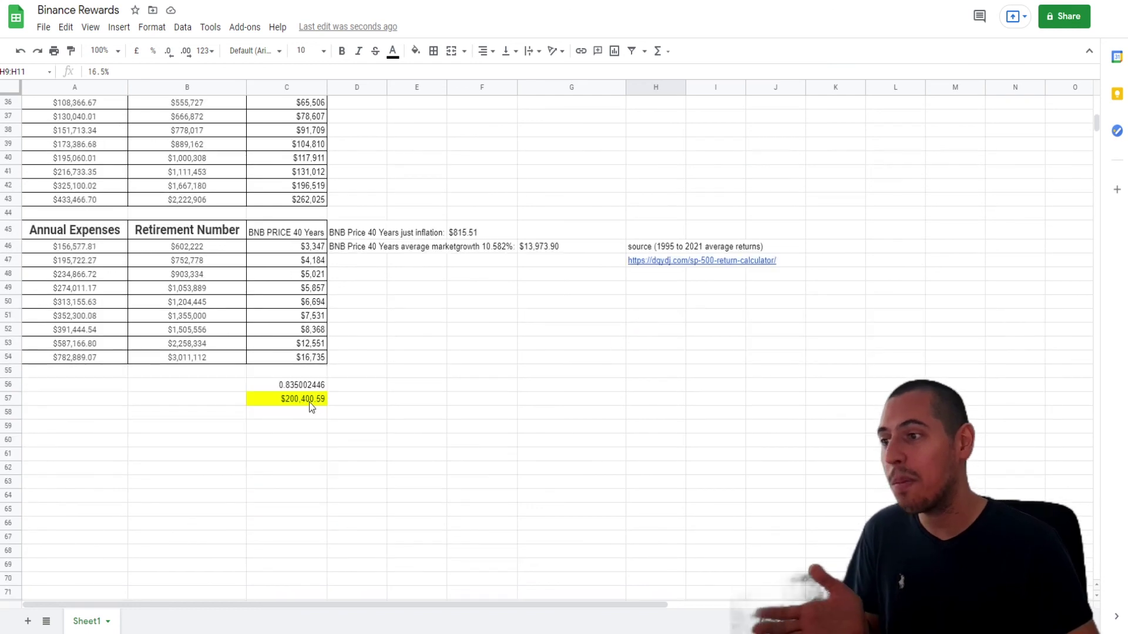
click(319, 403)
scroll(534, 400, up, 10)
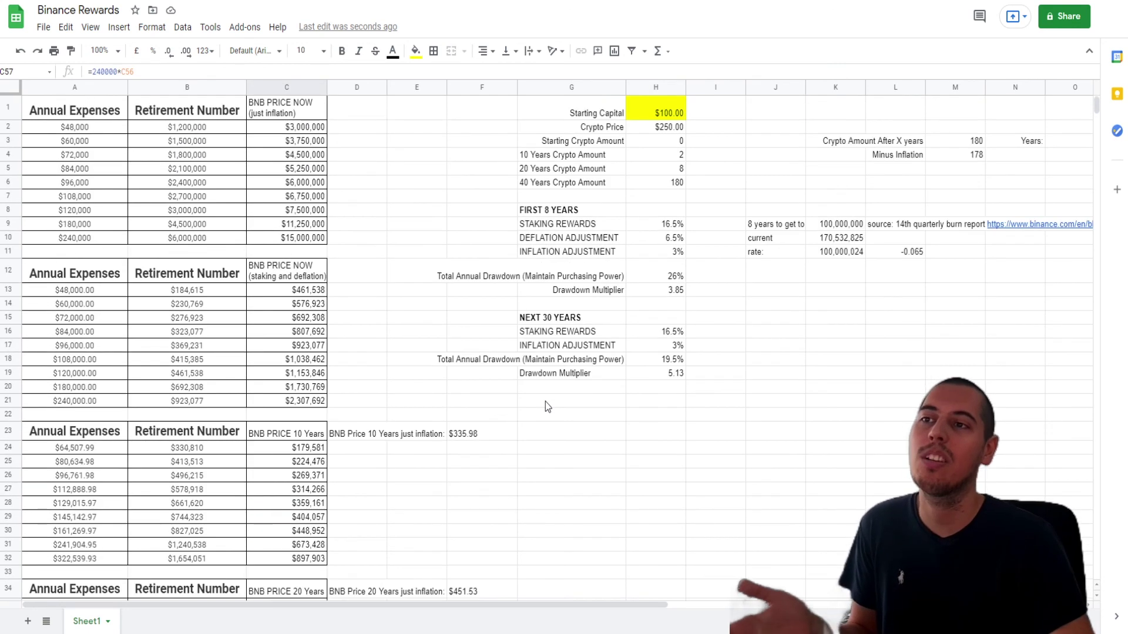
scroll(545, 401, down, 10)
click(302, 488)
click(302, 474)
scroll(545, 473, up, 10)
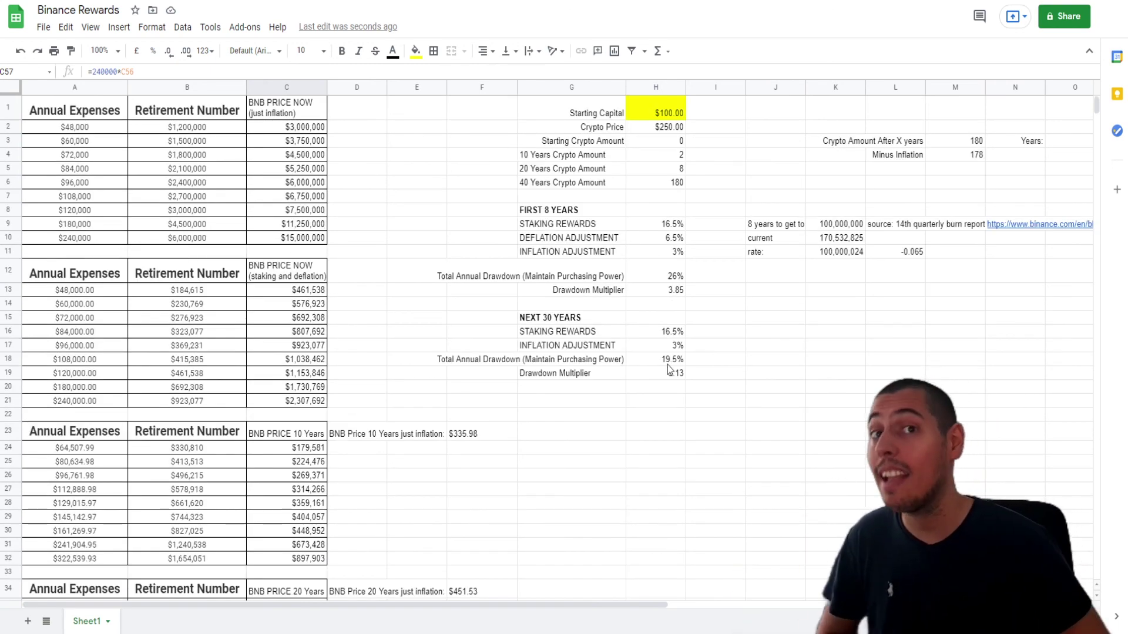
Set the starting capital in H1 to 50 and check the recalculated amount in C57.
click(667, 229)
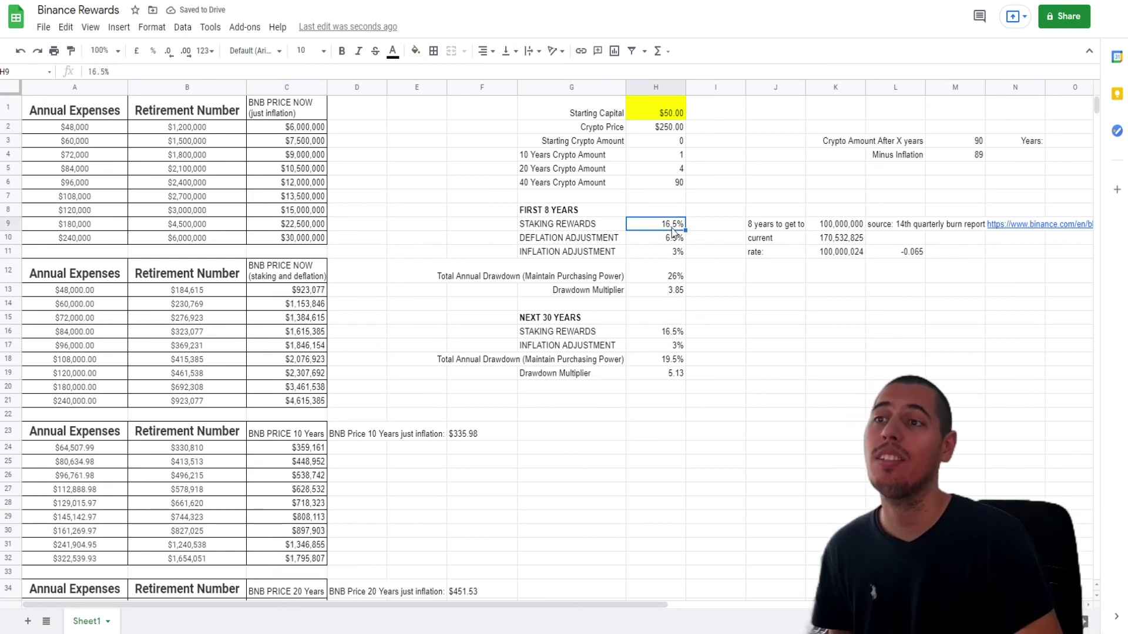
key(ctrl+z)
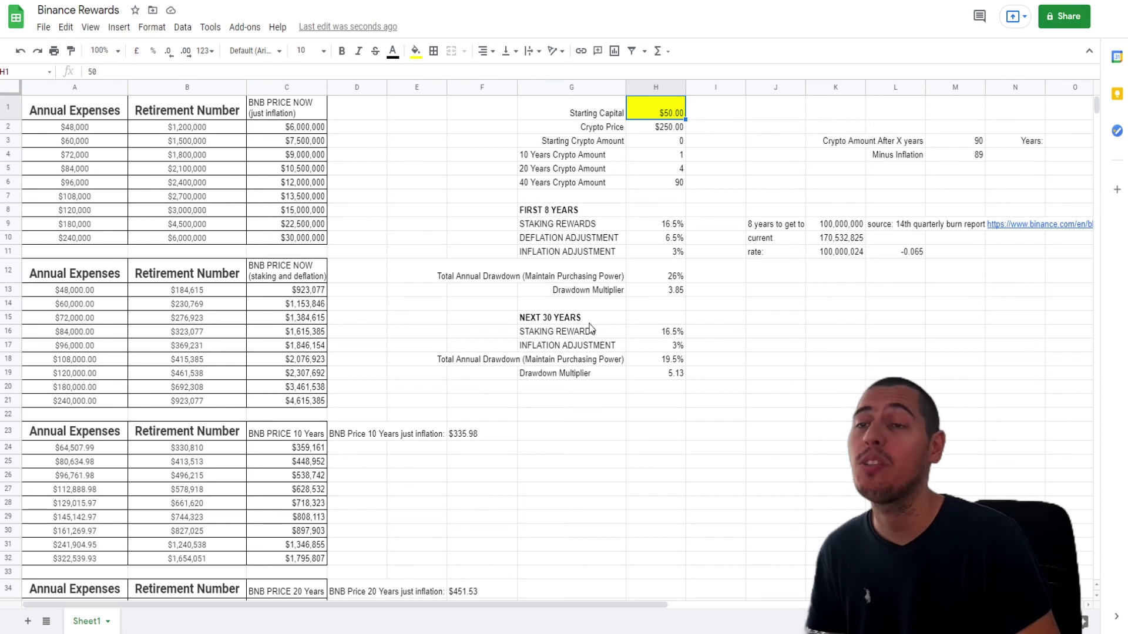
scroll(582, 320, down, 7)
key(ctrl+z)
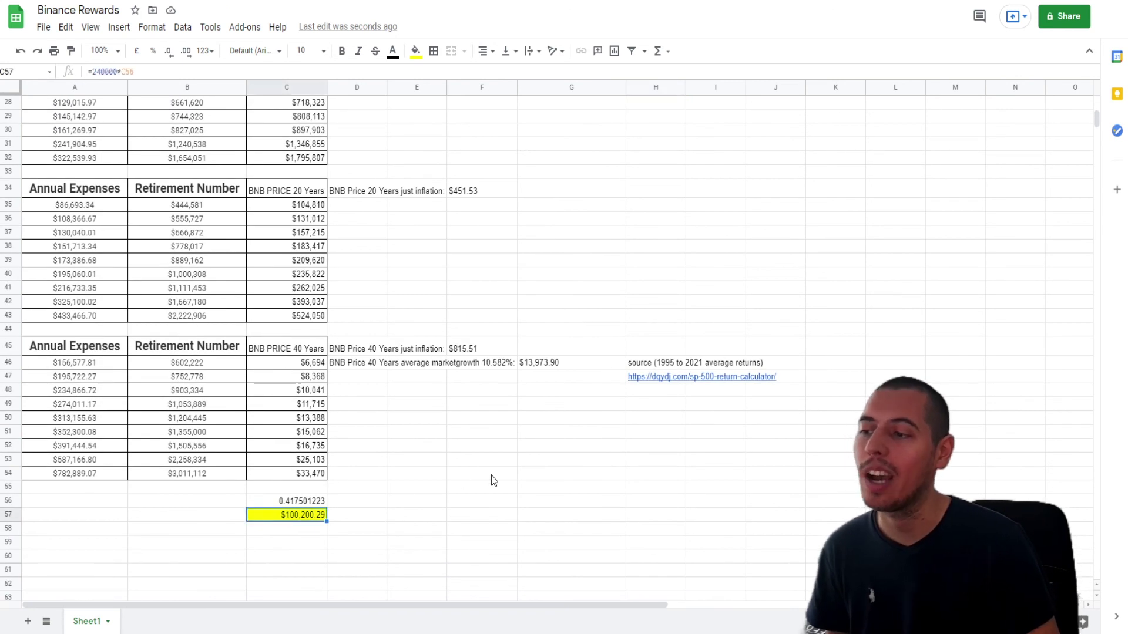